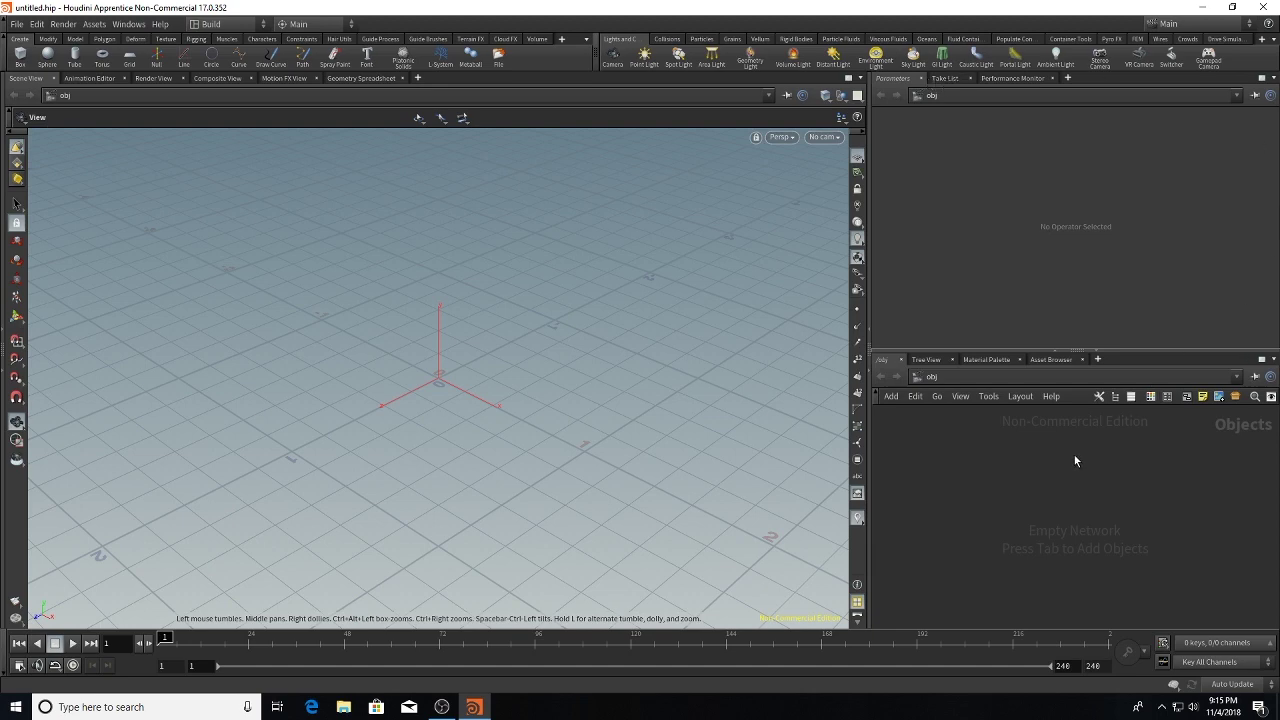
Step: Create a Geometry object in the object network and go inside it
key("Tab")
mouse_move(1078, 461)
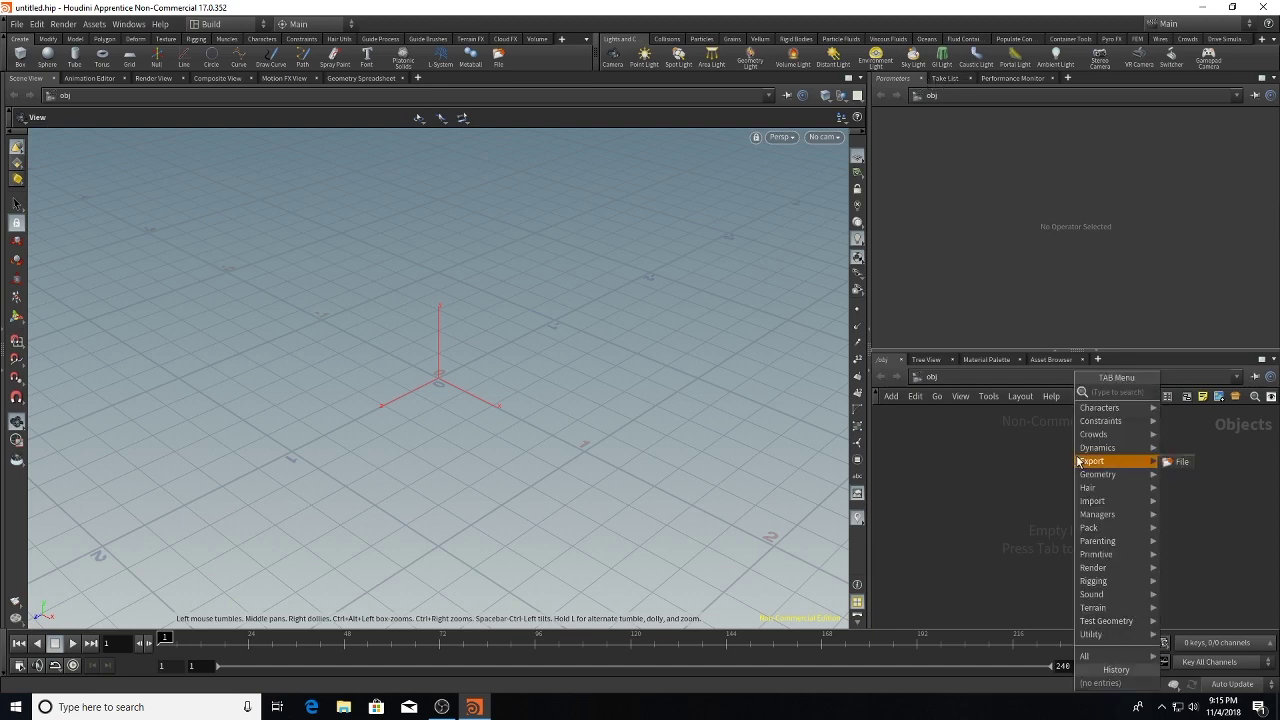
type("geo")
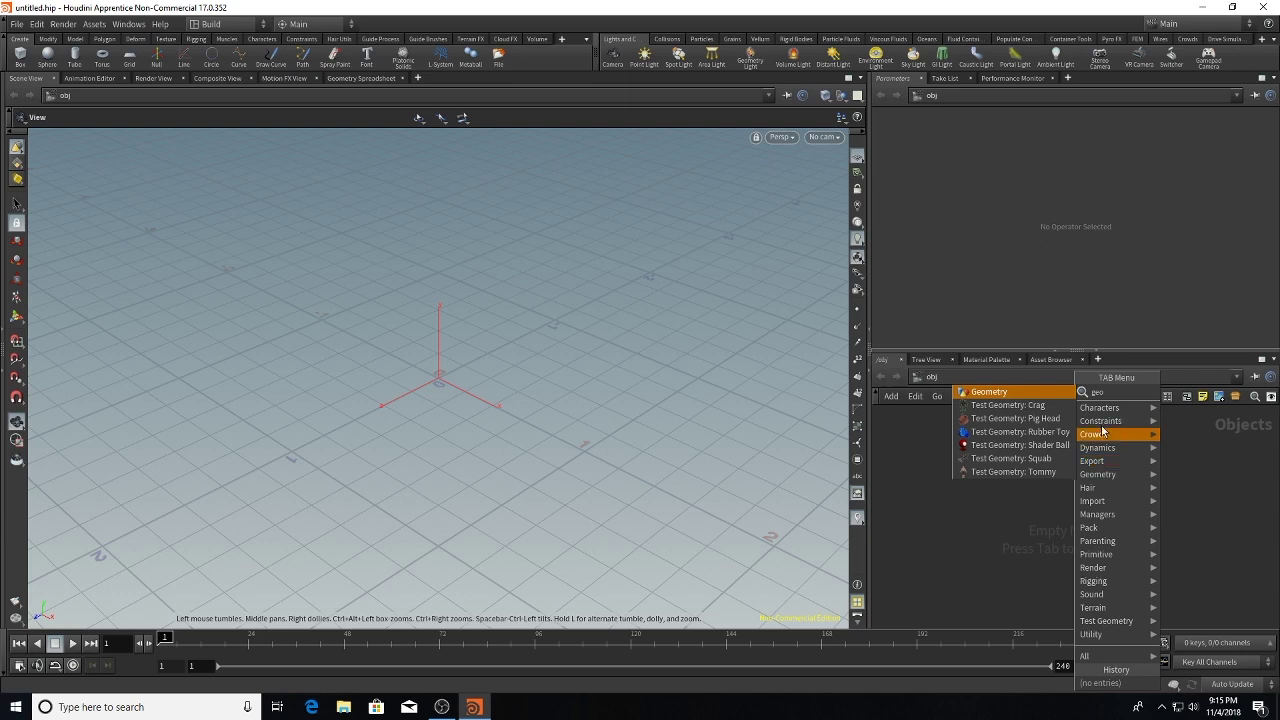
left_click(1025, 396)
left_click(1045, 468)
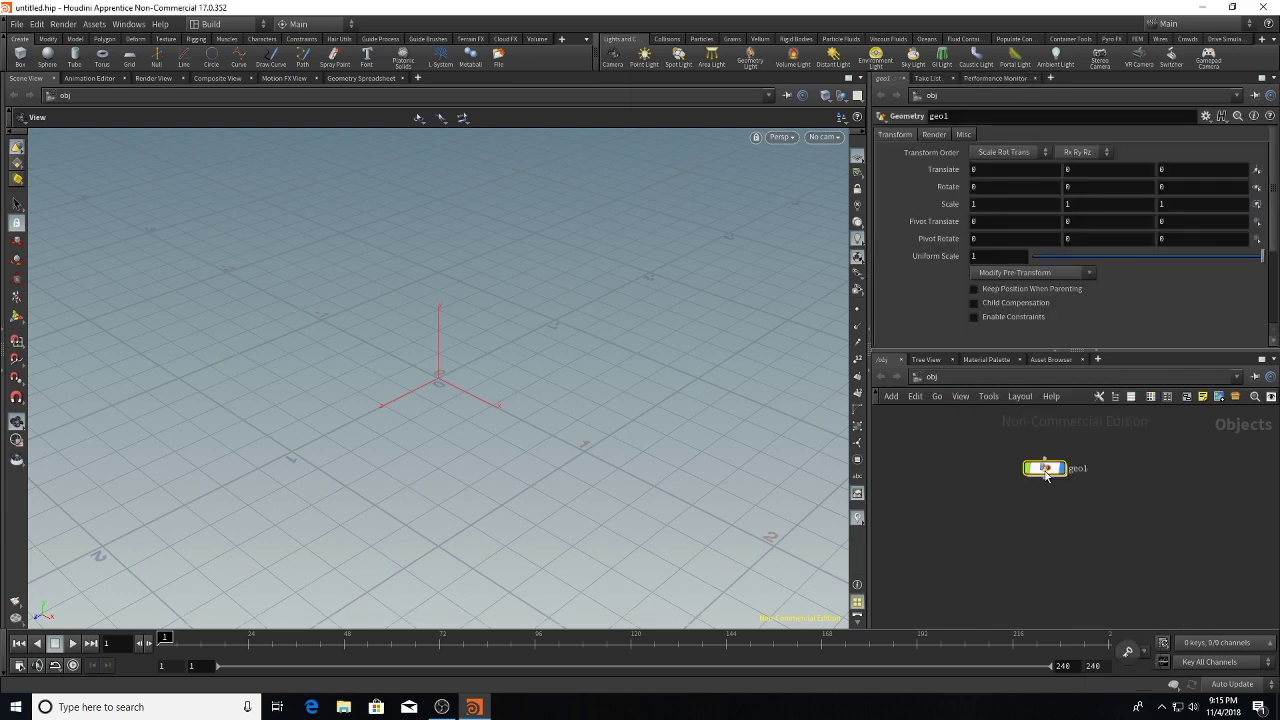
double_click(1044, 469)
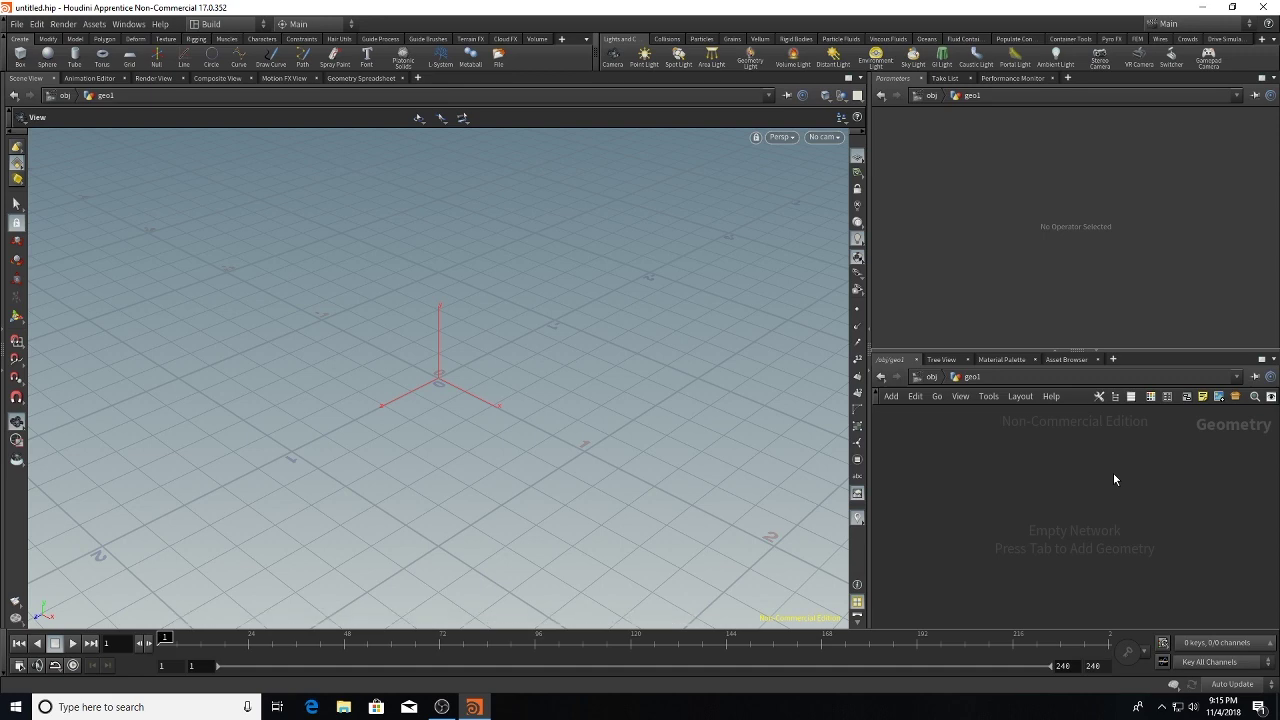
Step: Add a Sphere node to the empty geometry network
key("Tab")
mouse_move(1058, 476)
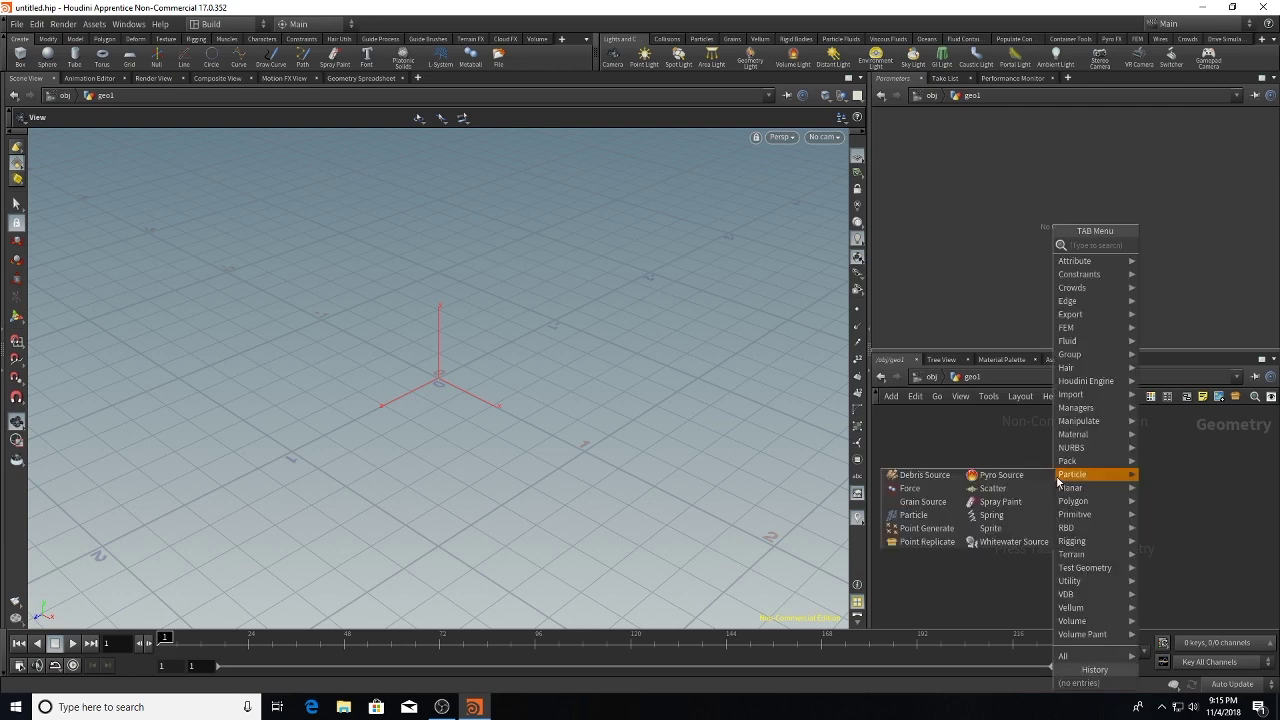
type("sp")
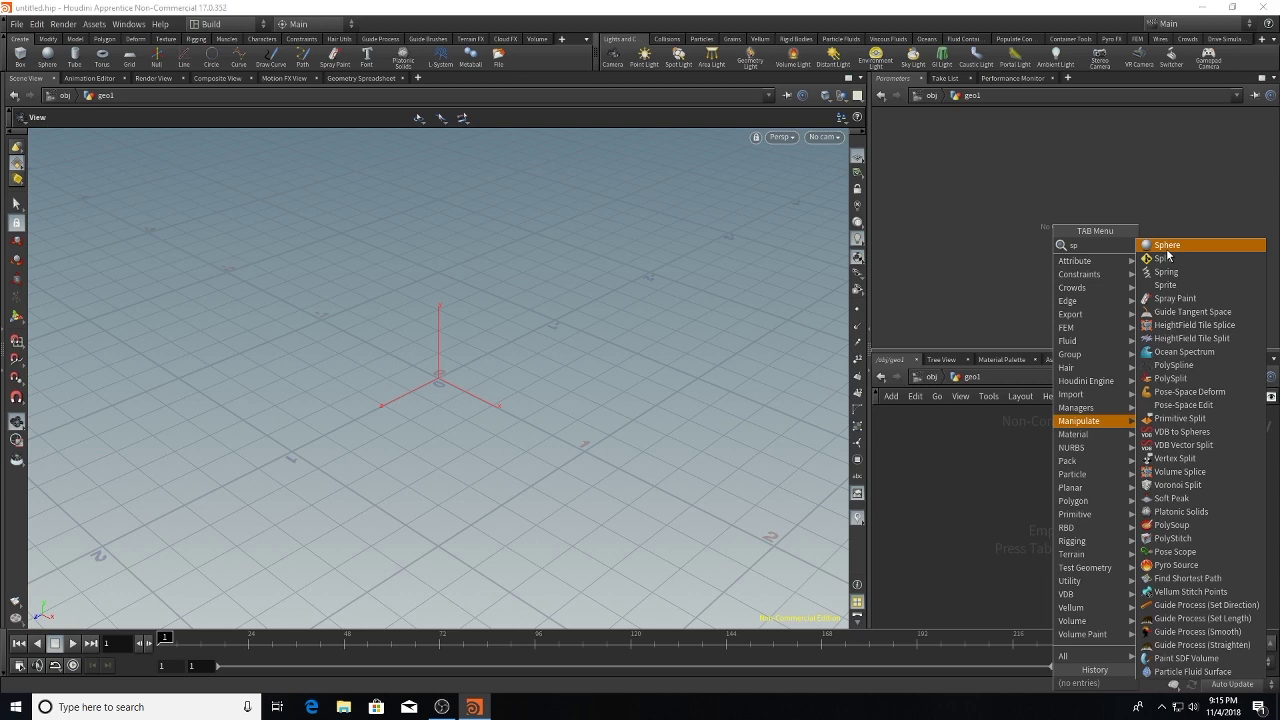
key("Return")
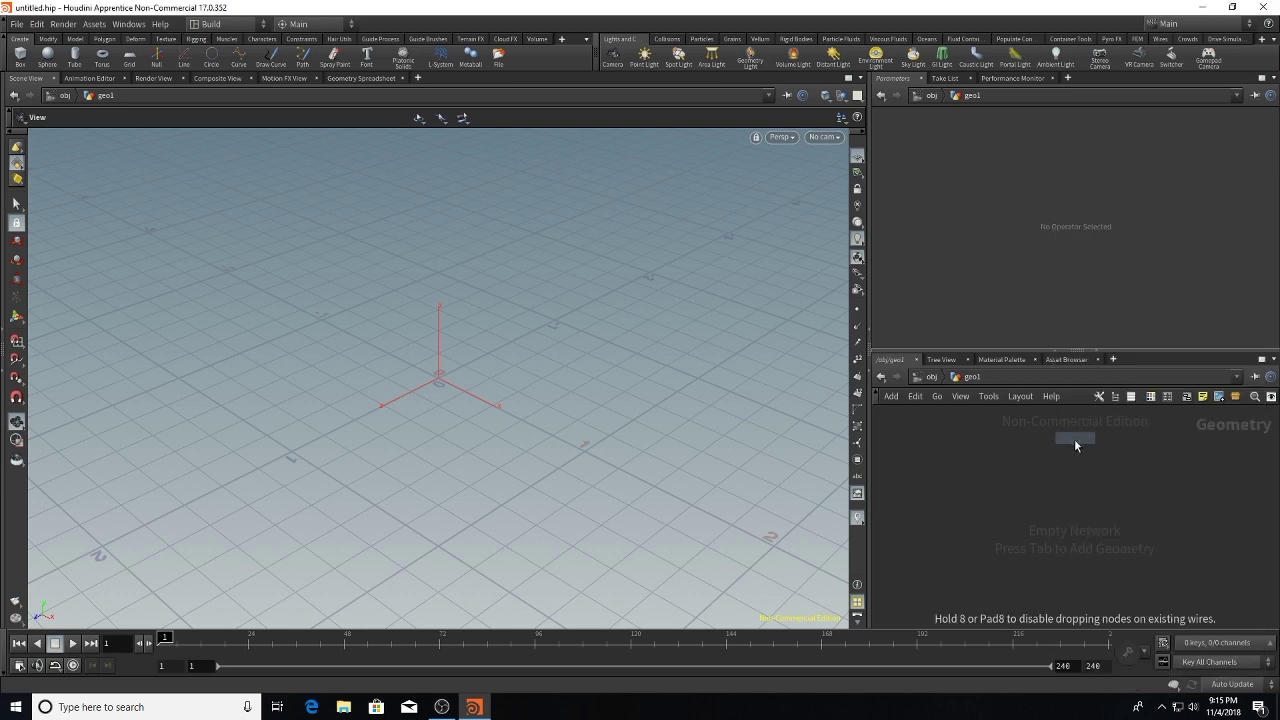
left_click(1074, 439)
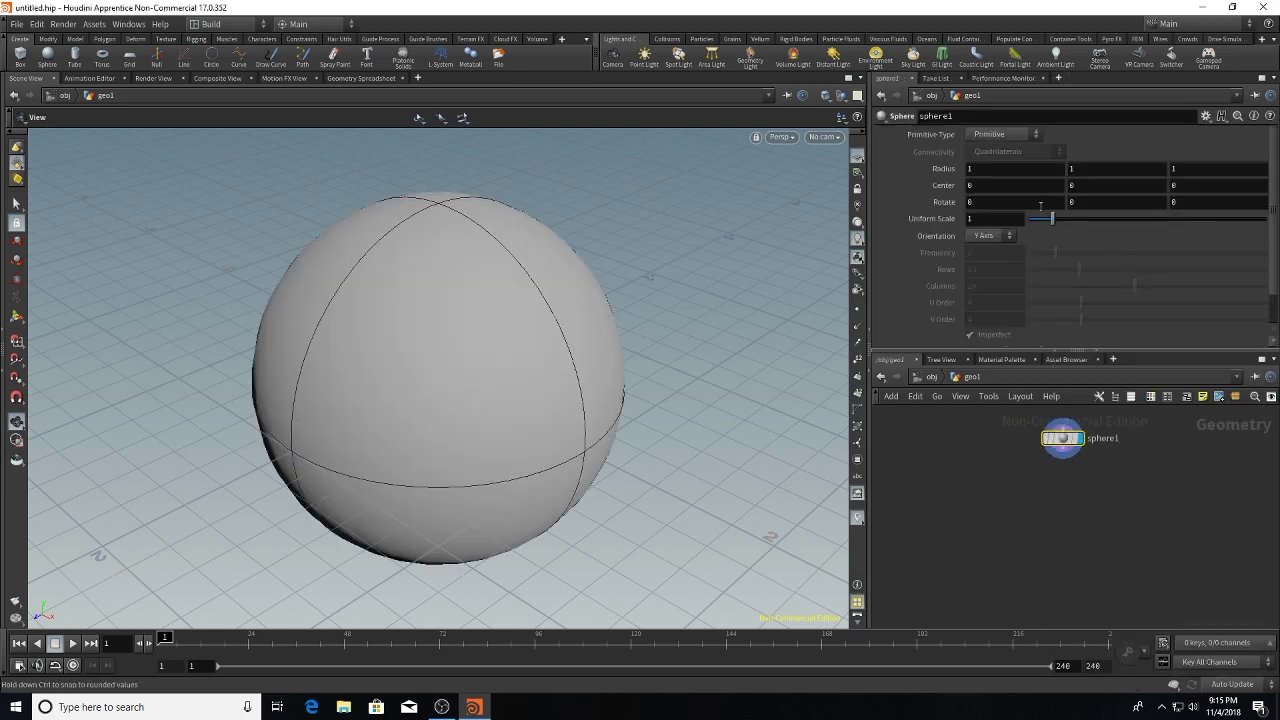
Step: Set the sphere's primitive type to Polygon and its frequency to 10
left_click(1005, 134)
left_click(1000, 160)
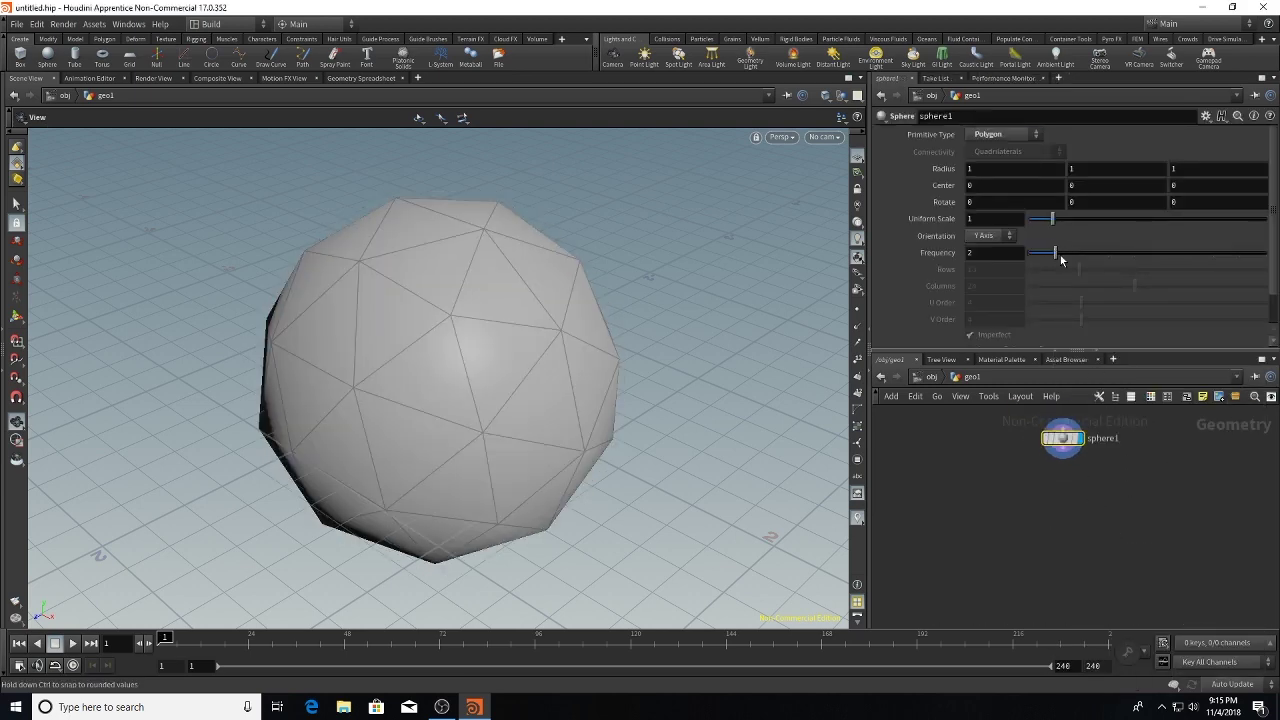
left_click_drag(1057, 255, 1268, 255)
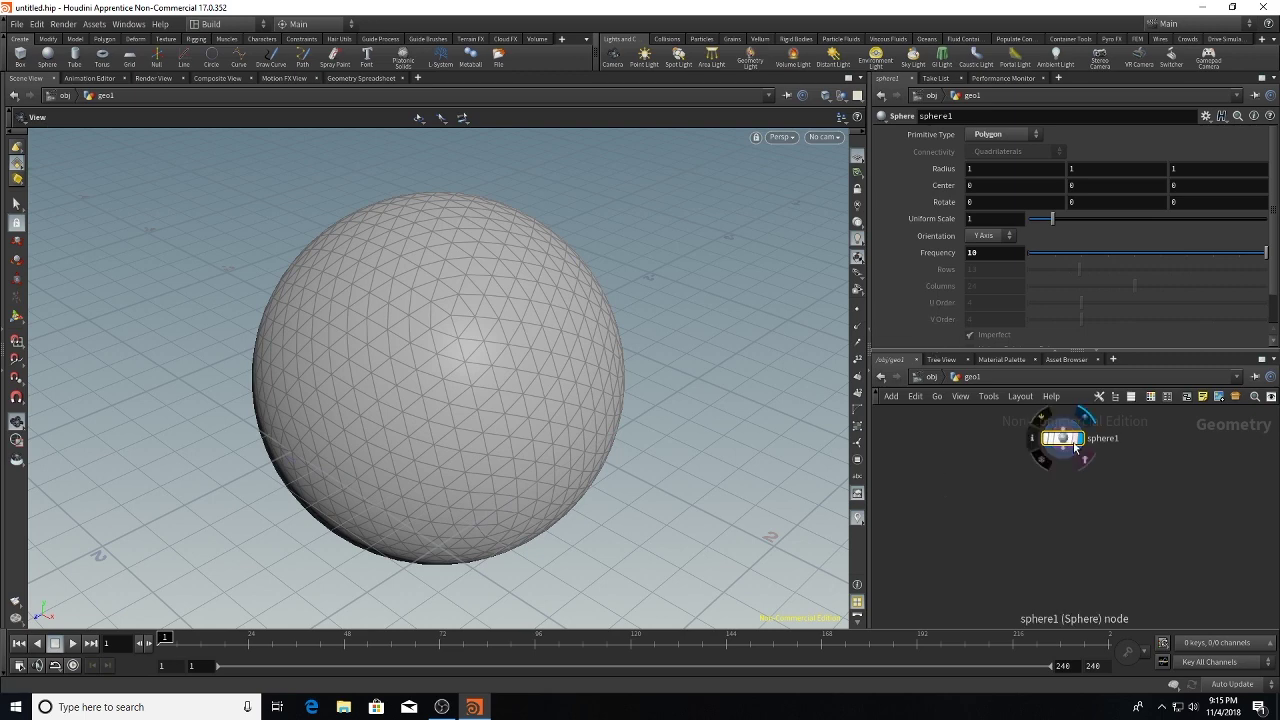
Step: Add a Clip node below the sphere, wire the sphere into it, and display the clipped result
key("Tab")
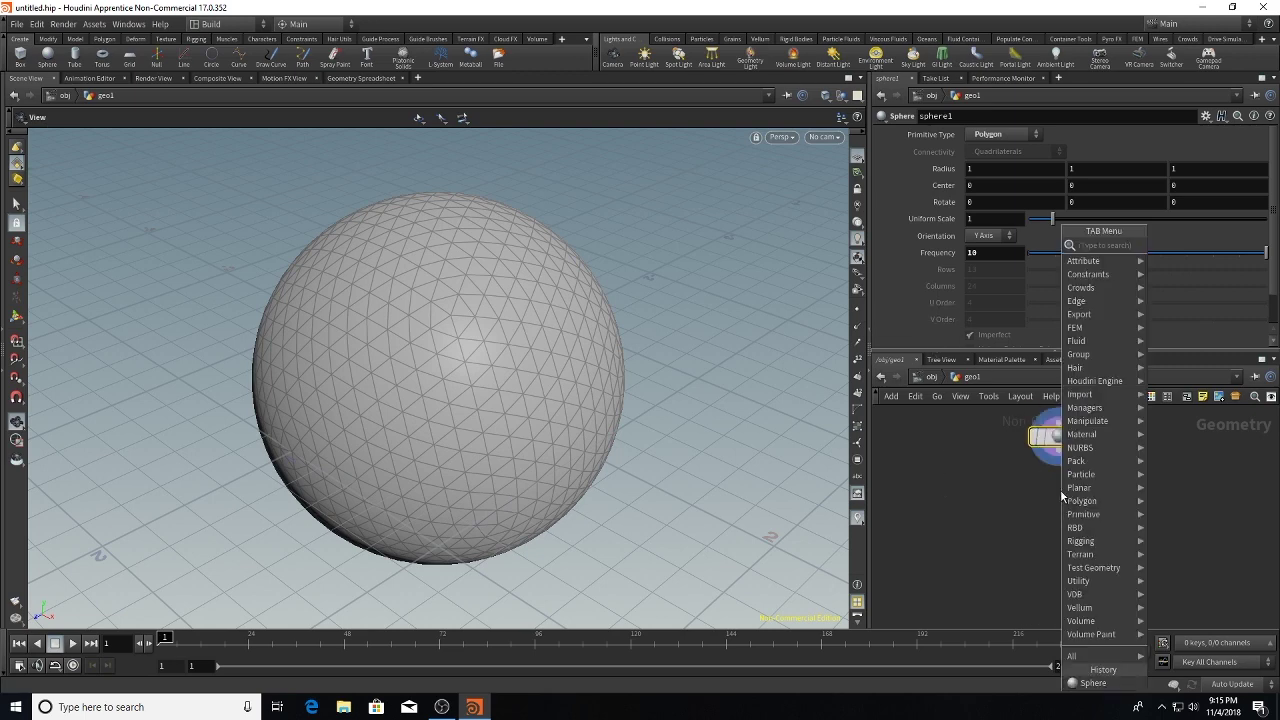
mouse_move(1080, 488)
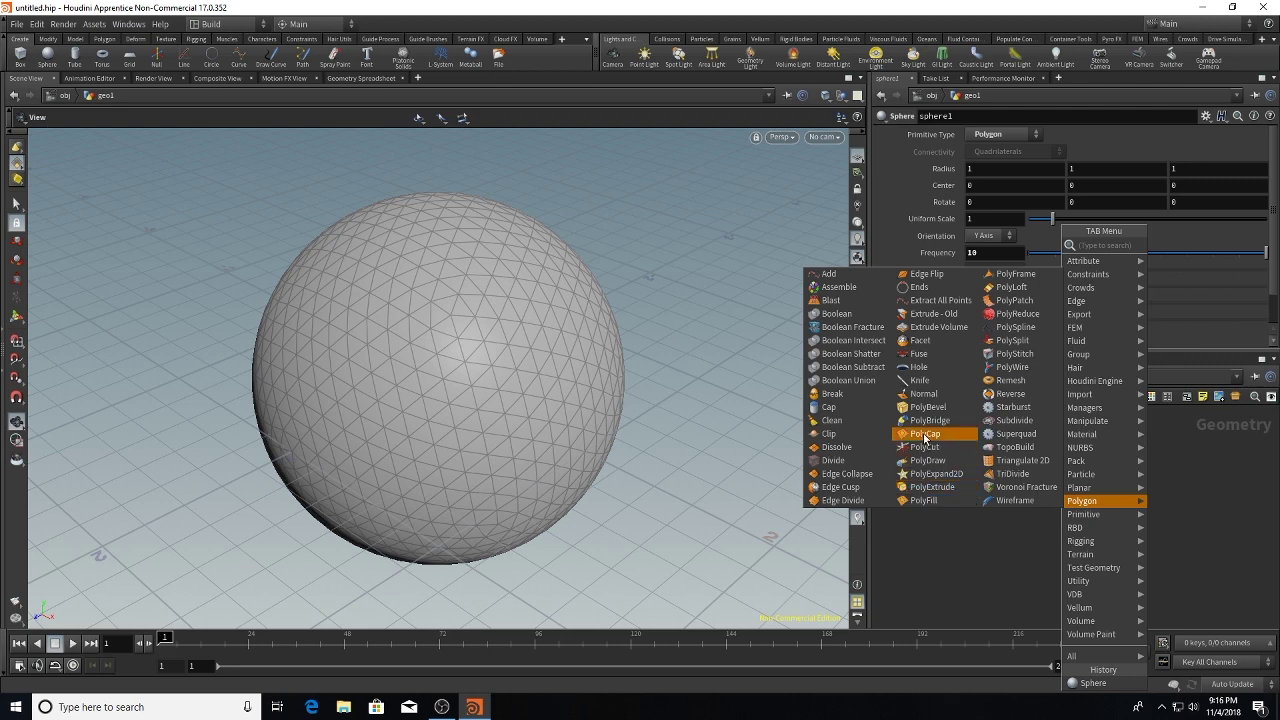
left_click(829, 433)
left_click(1058, 494)
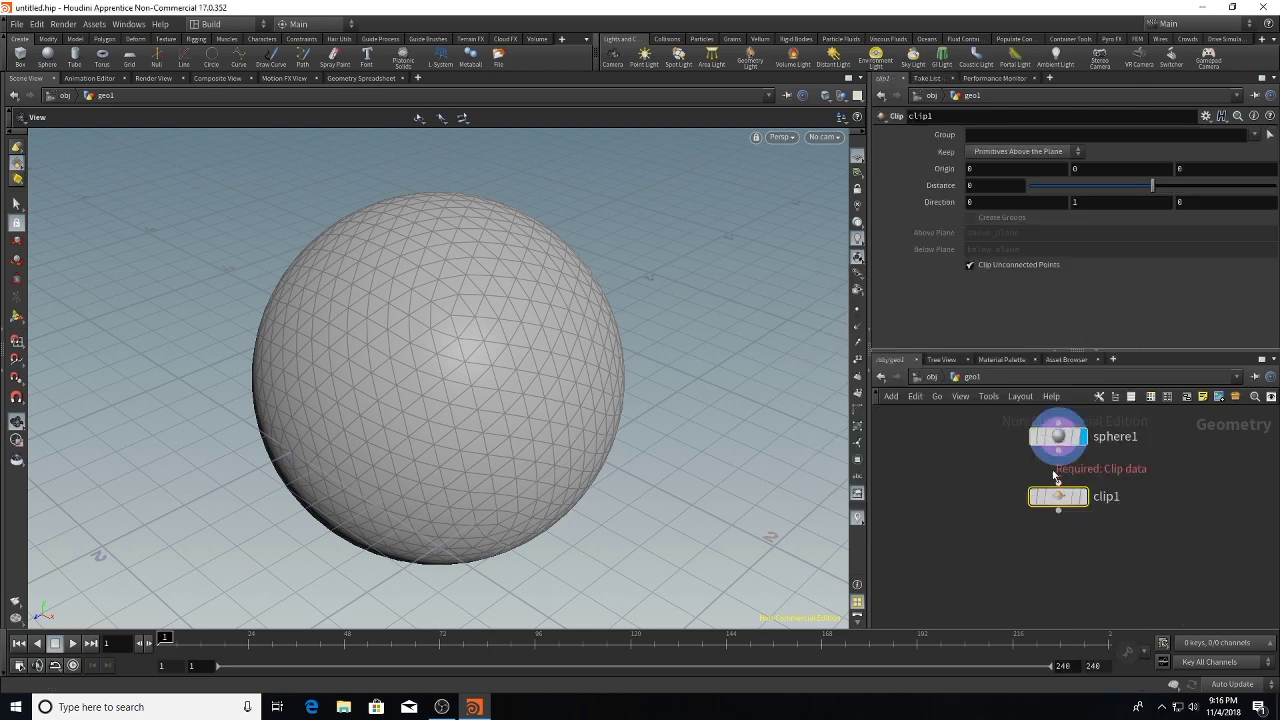
left_click_drag(1058, 450, 1058, 483)
left_click(1084, 499)
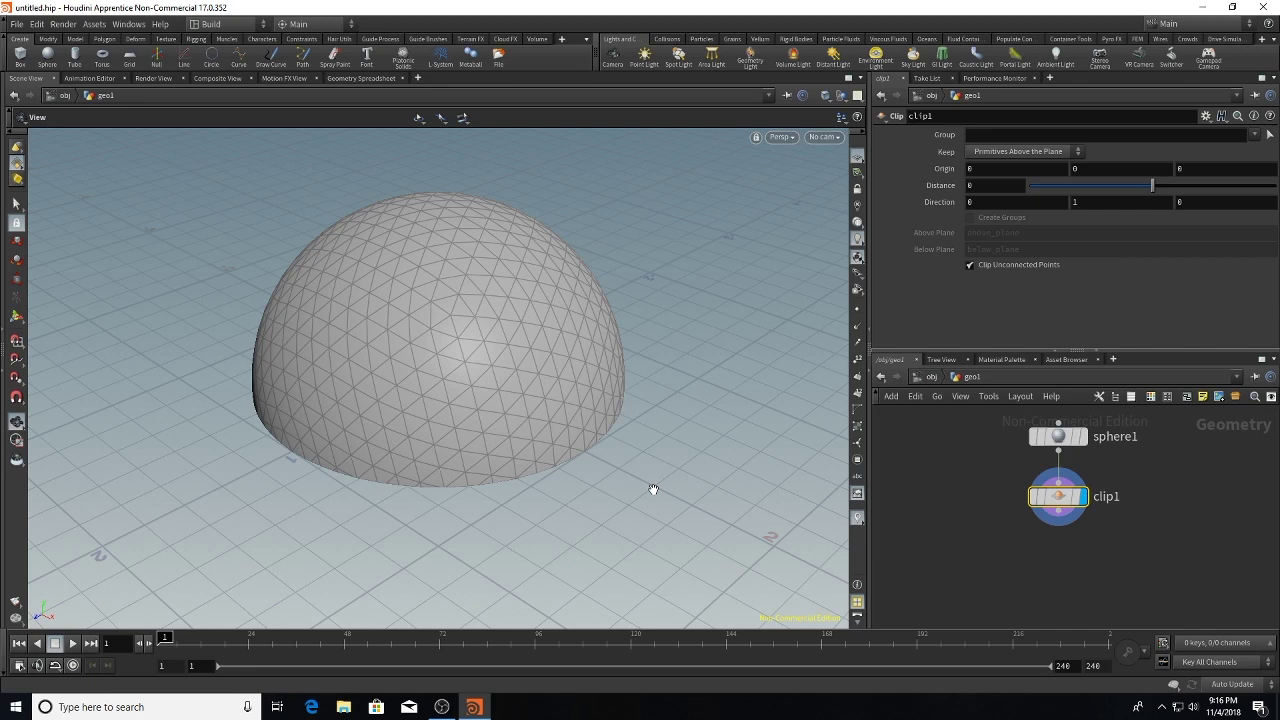
key("Tab")
mouse_move(1066, 556)
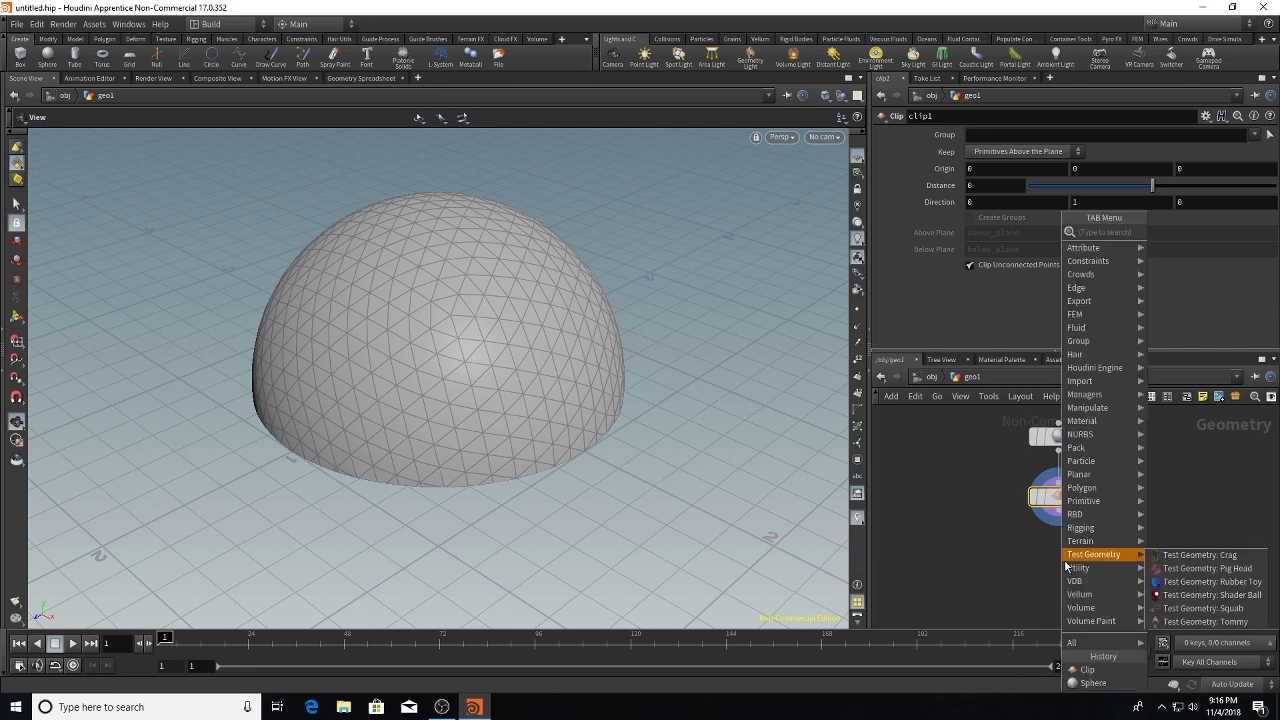
type("mo")
left_click(953, 227)
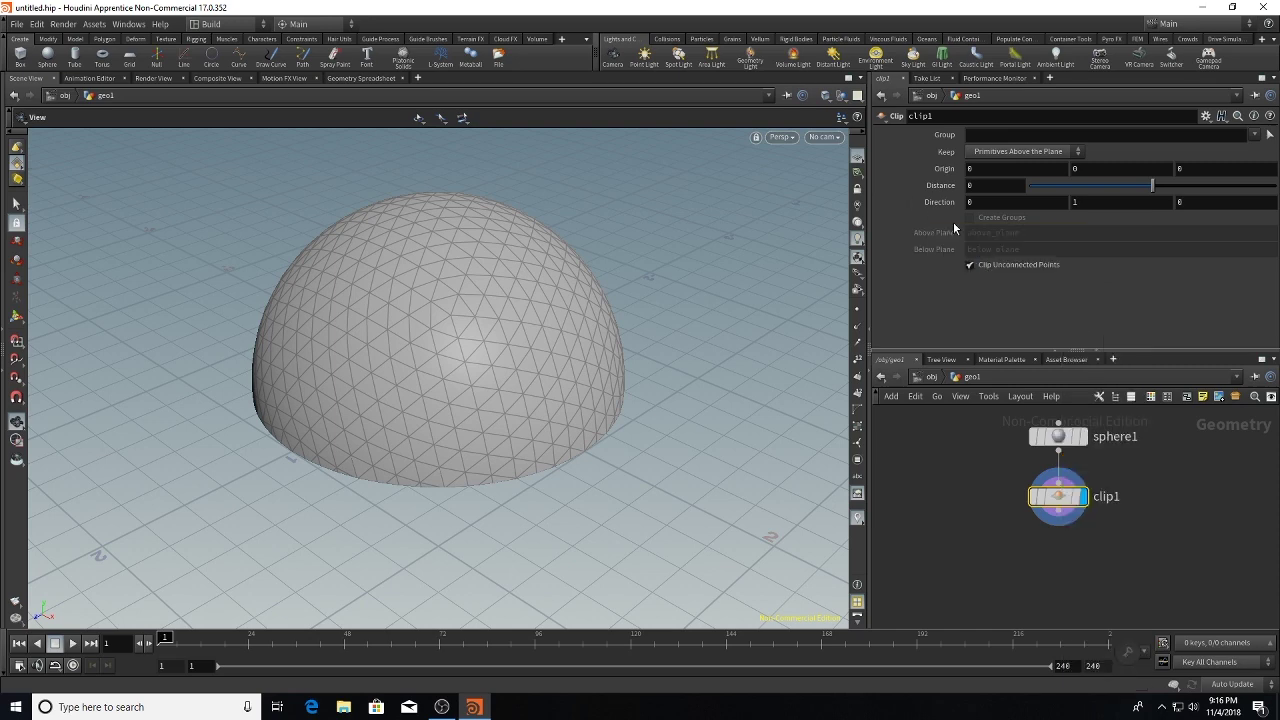
Step: Add a displayed Mountain node fed by the Clip node and set its Max Octaves to 12
key("Tab")
type("mou")
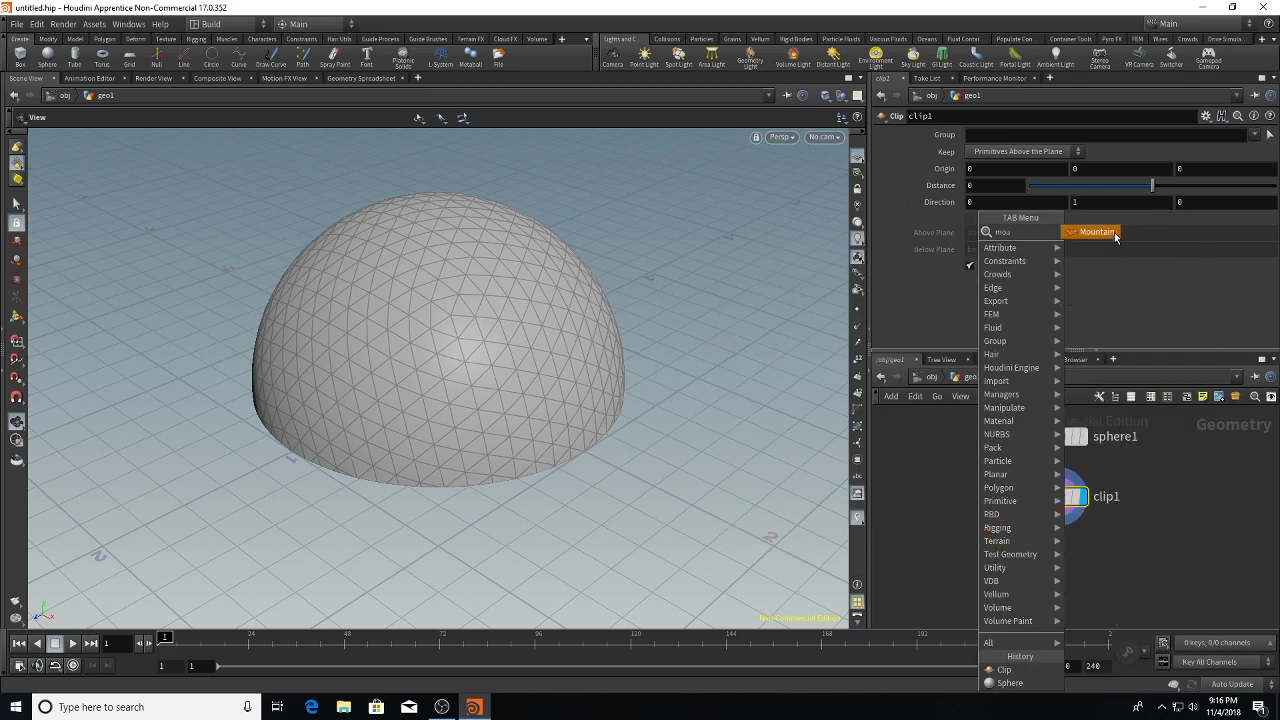
left_click(1114, 234)
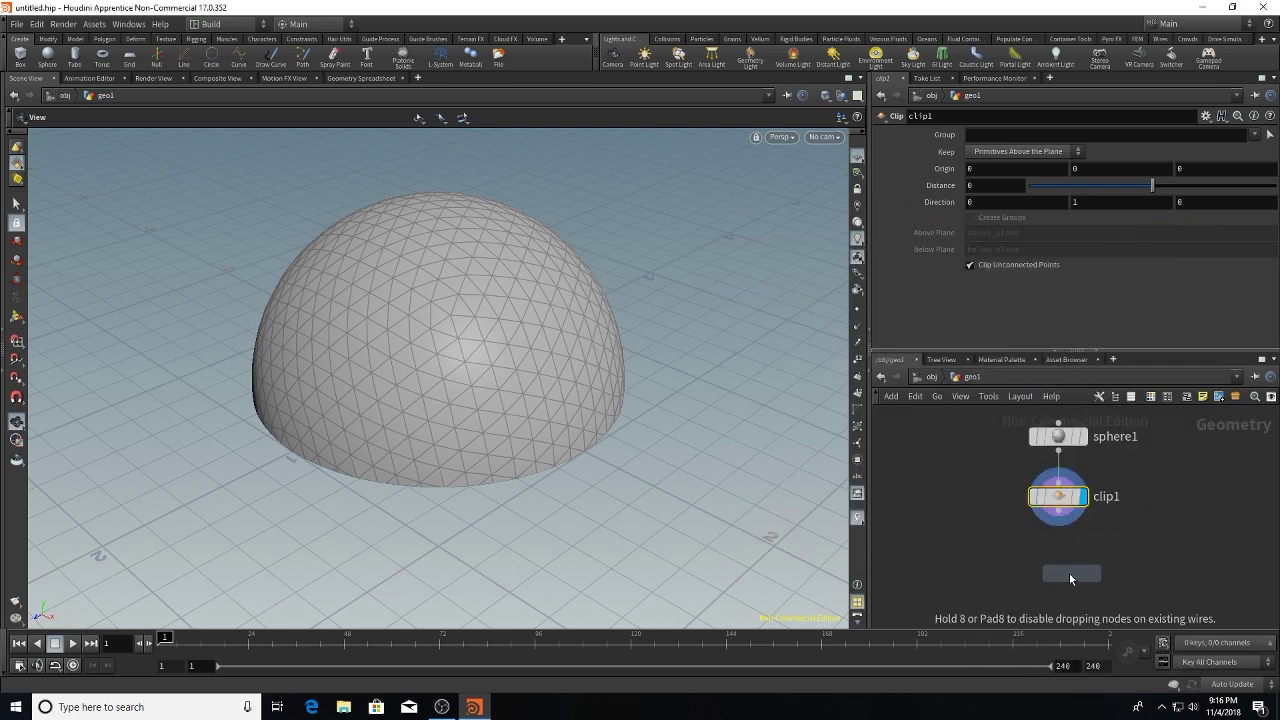
left_click(1057, 540)
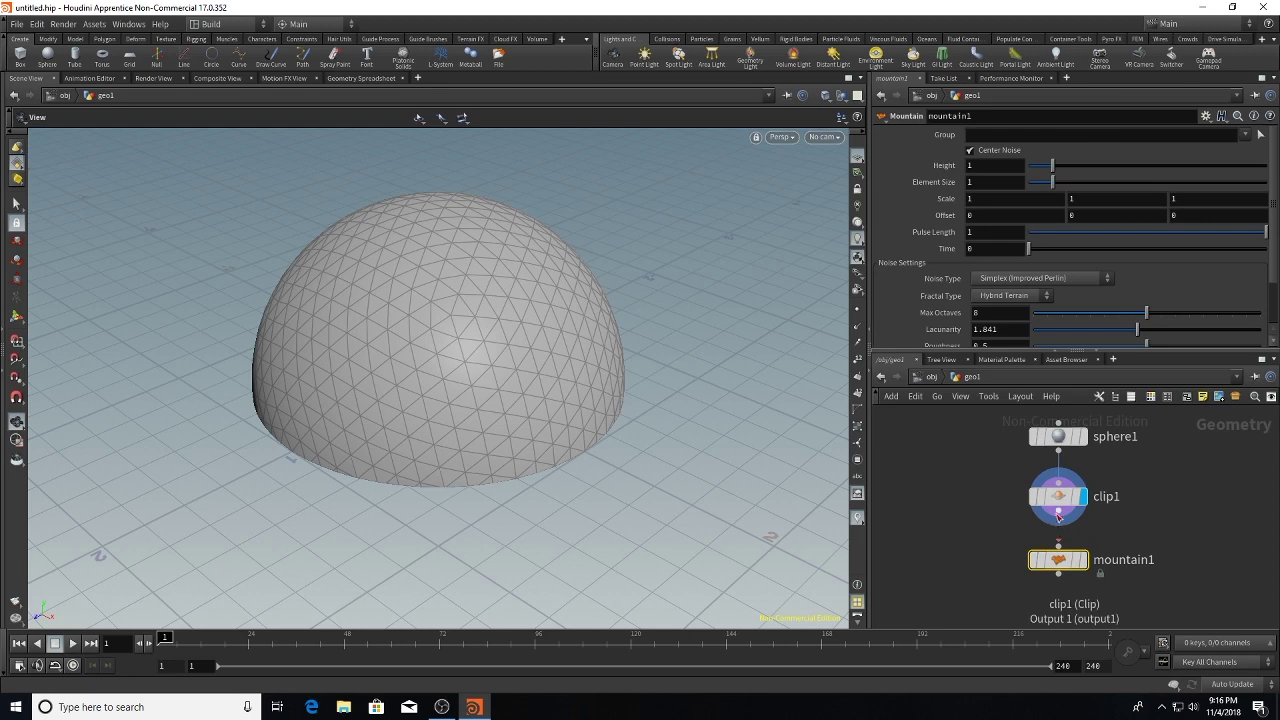
left_click(1087, 566)
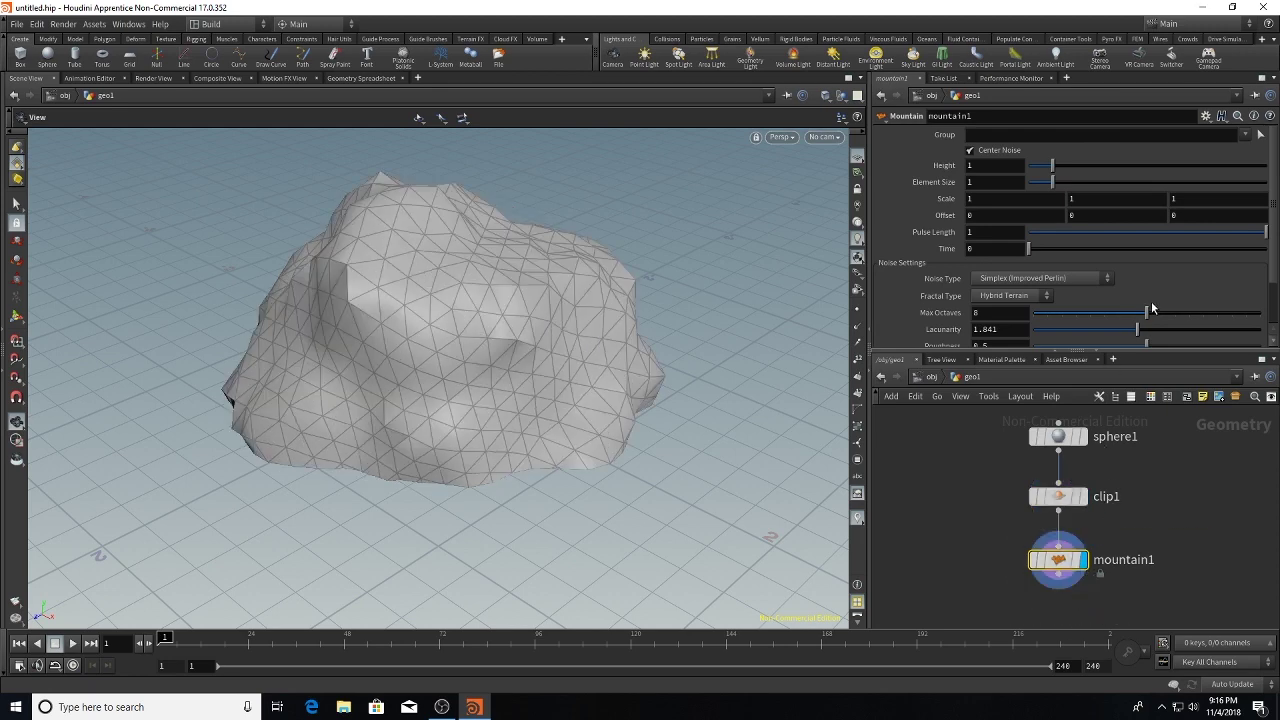
left_click_drag(1172, 309, 1203, 312)
Step: Add an Environment Light at object level and place its node beside the geometry object
left_click(931, 376)
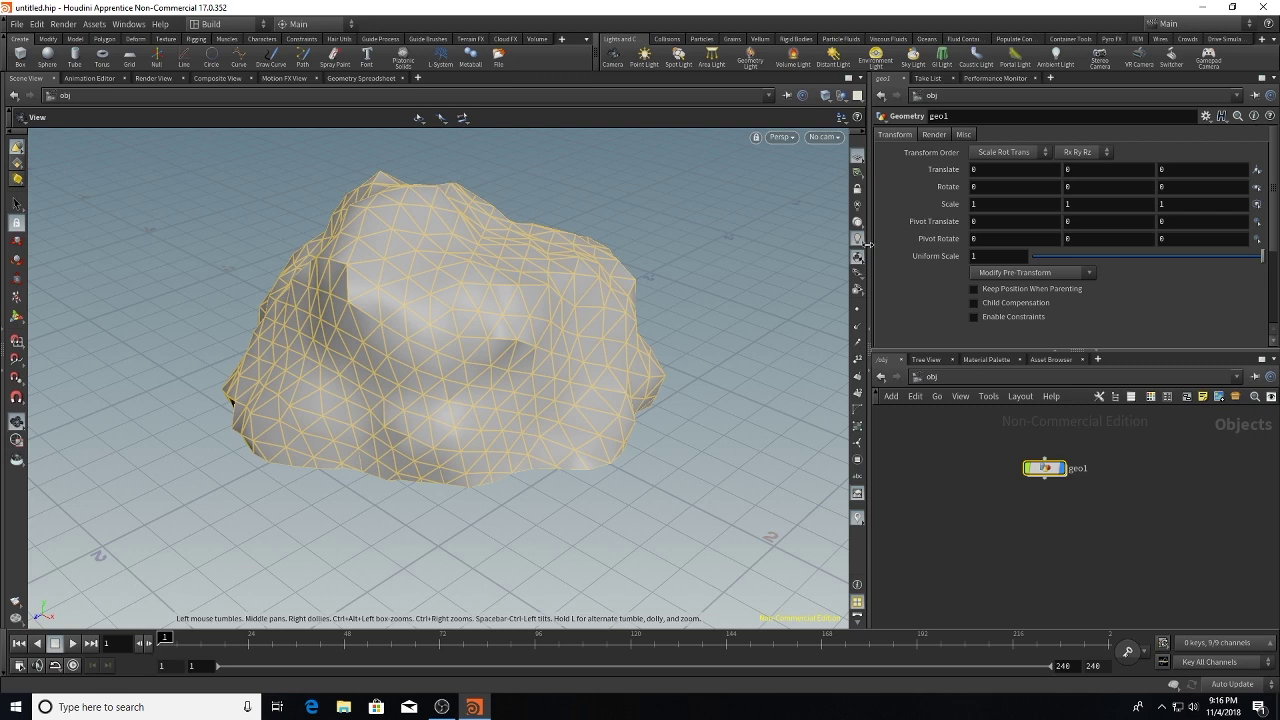
left_click(880, 66)
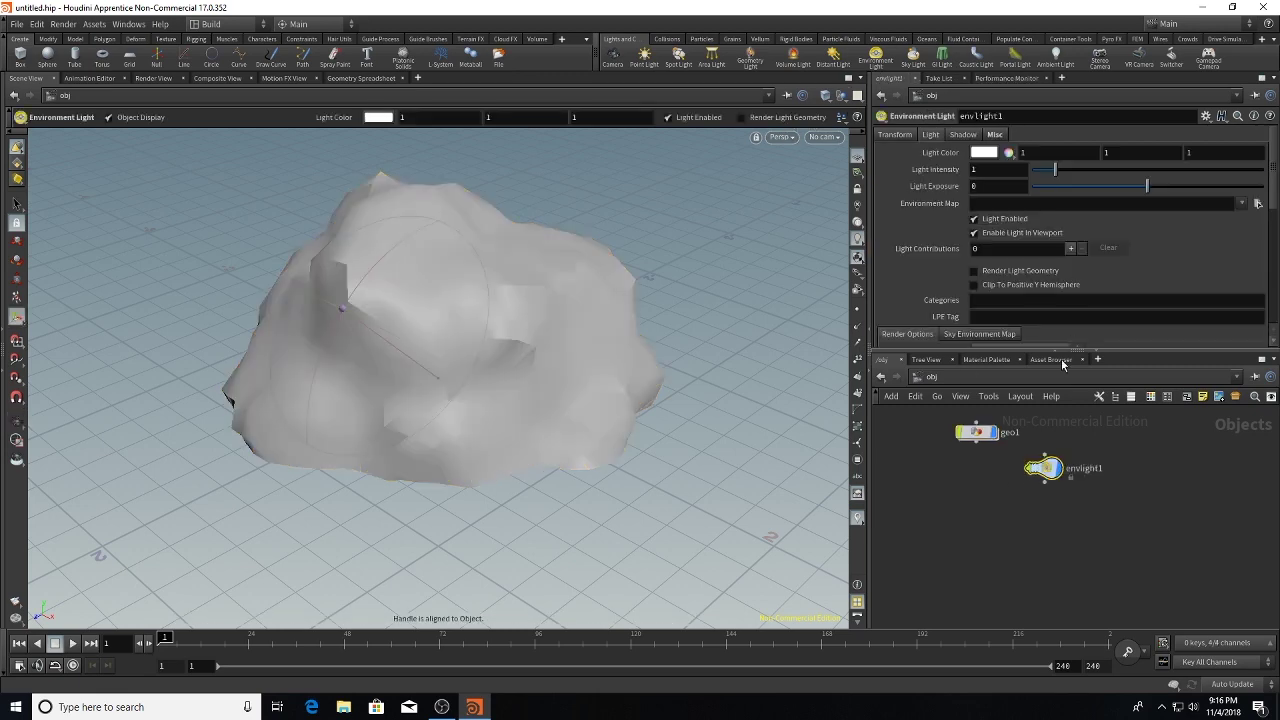
left_click_drag(1043, 468, 1063, 440)
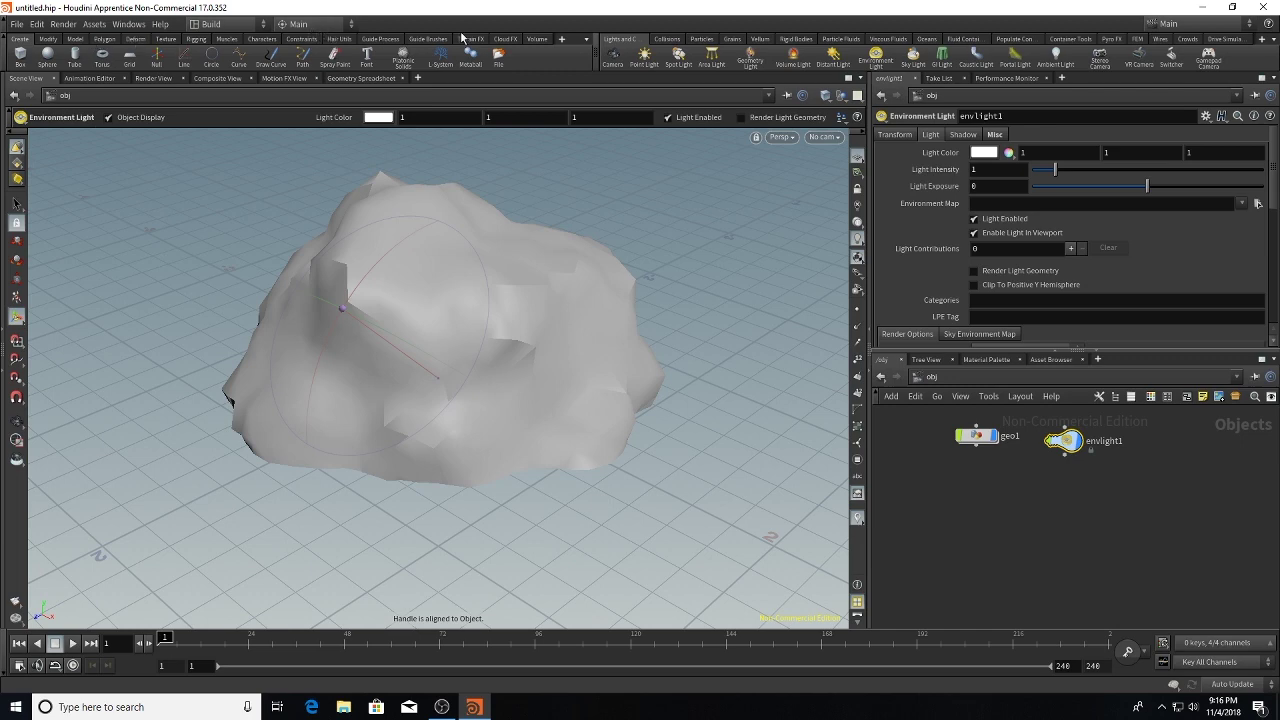
Step: Inside the geometry object, add a Cloud node below the Mountain node, connect the two, and display the cloud
left_click(506, 38)
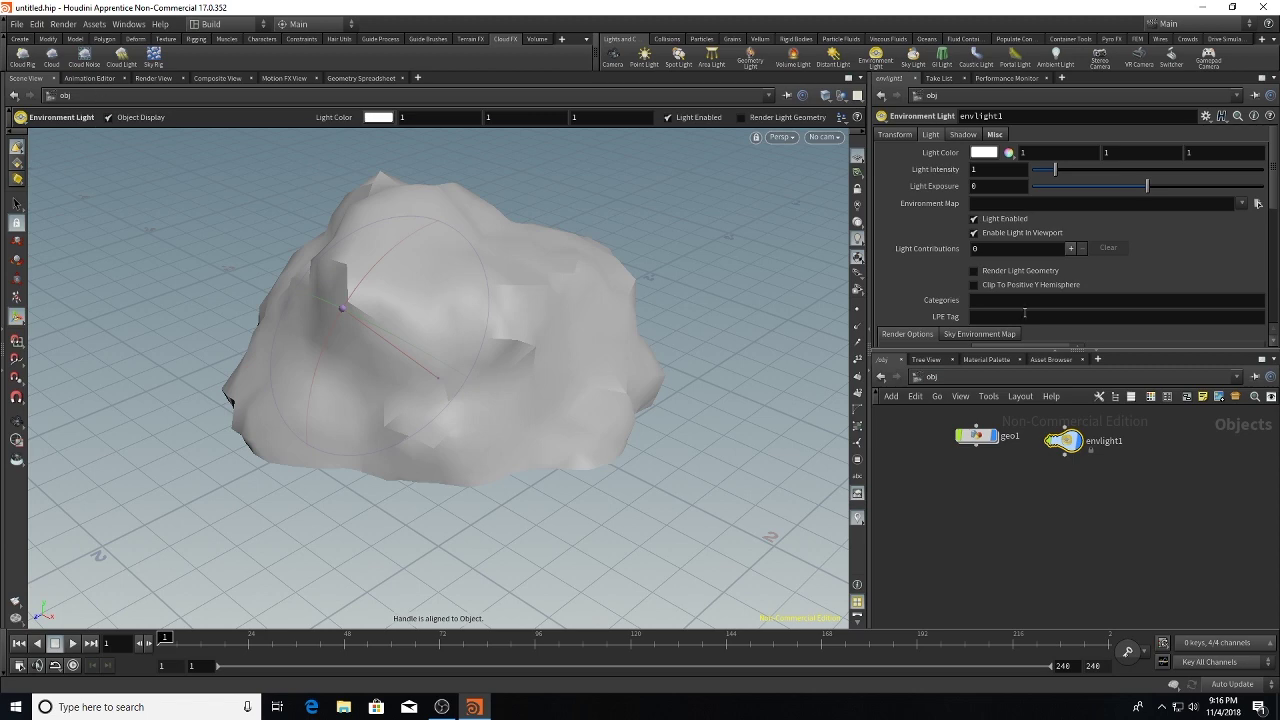
double_click(972, 436)
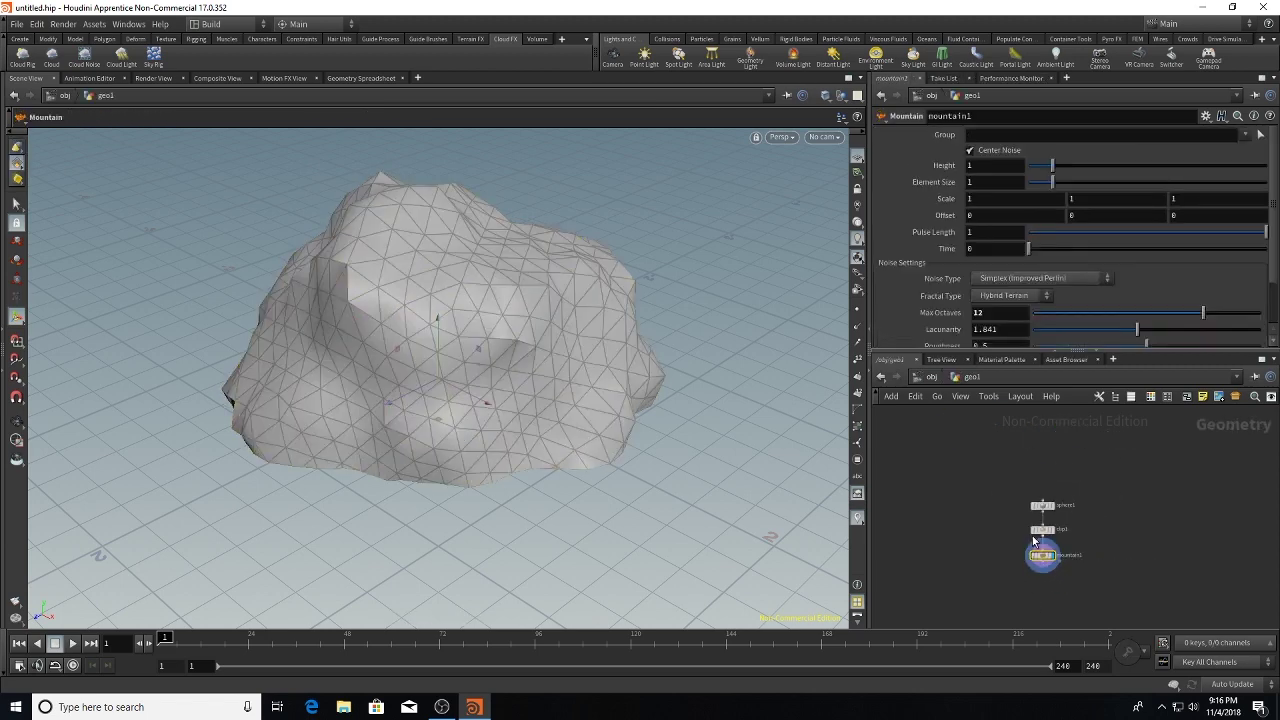
scroll(1004, 498, "down", 4)
scroll(1018, 590, "up", 5)
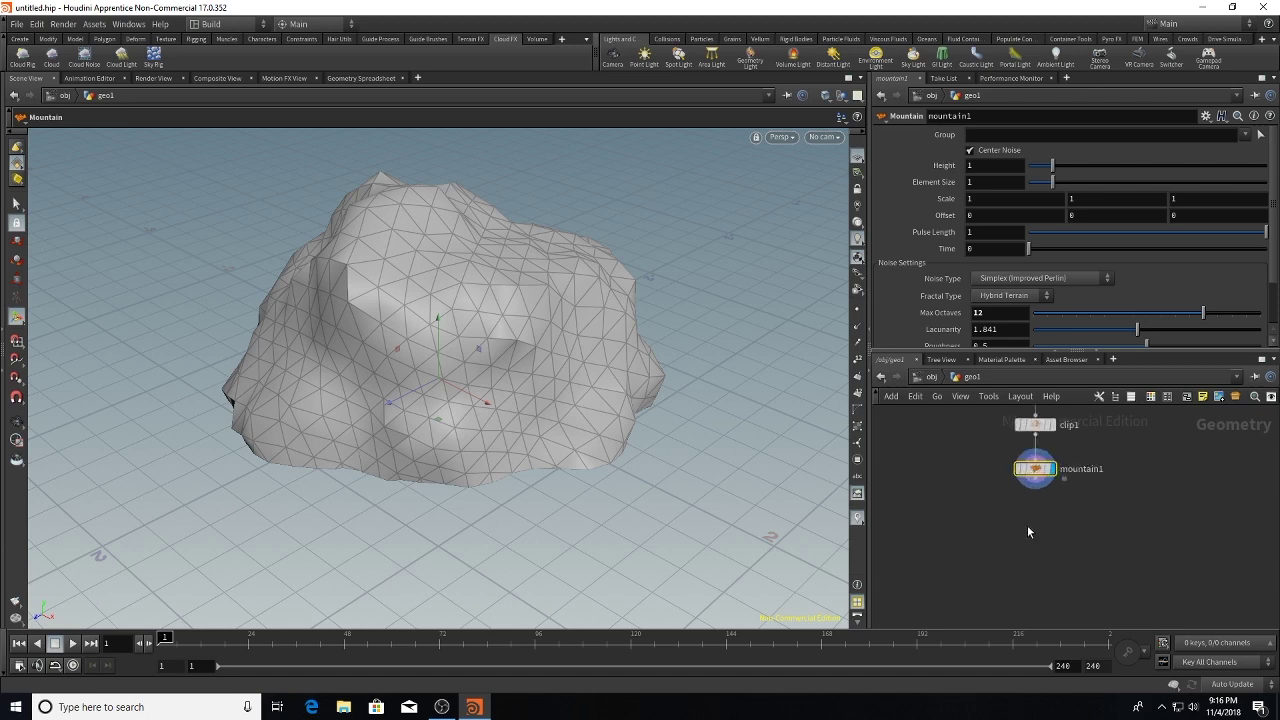
key("Tab")
type("clou")
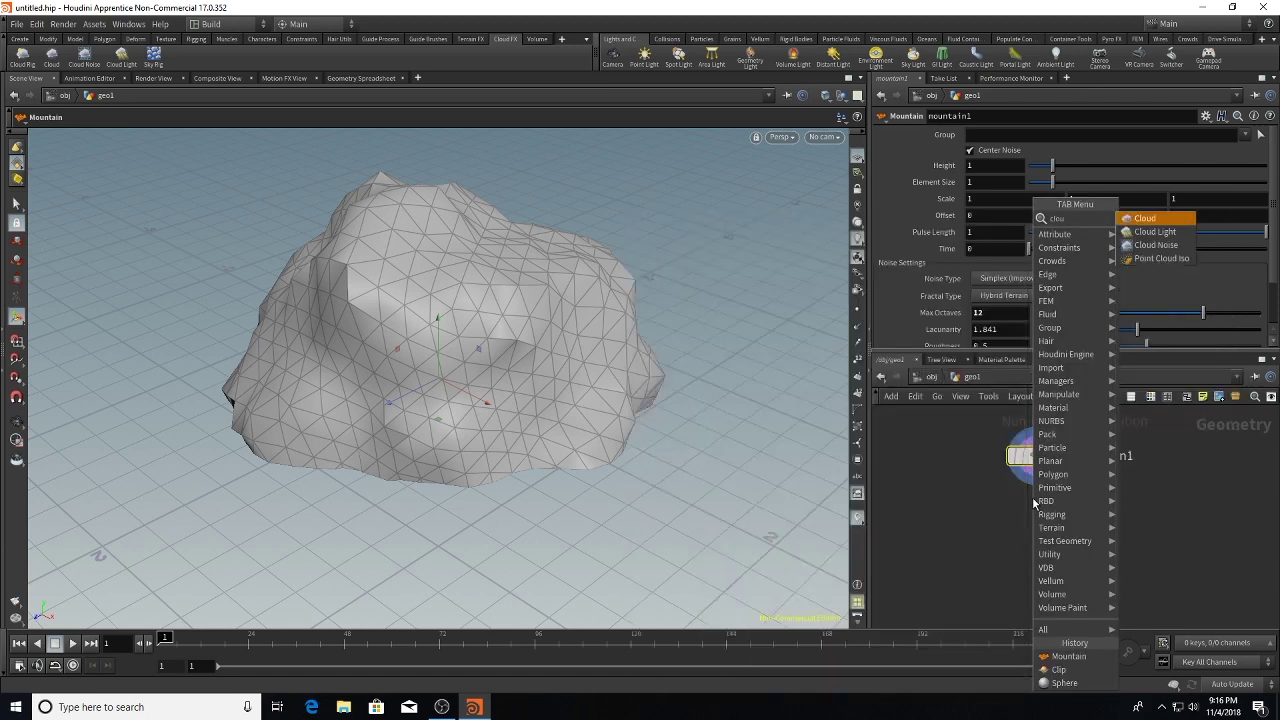
left_click(1144, 218)
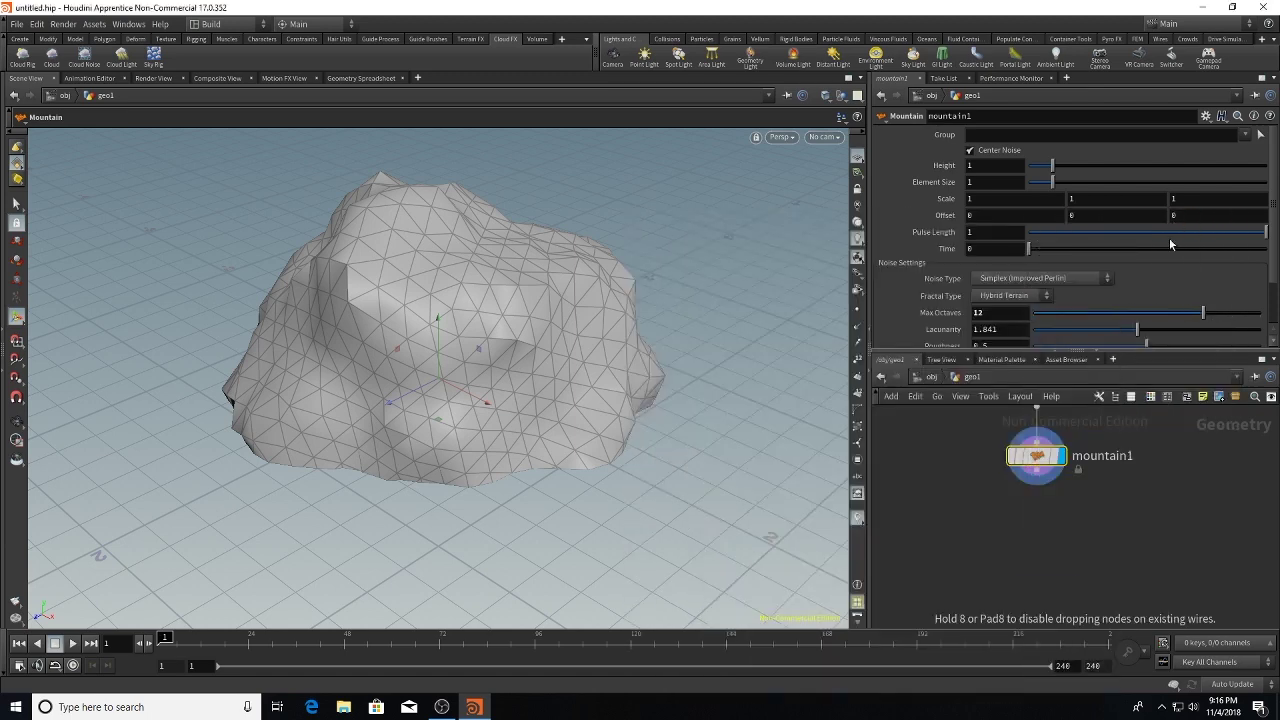
left_click(1037, 519)
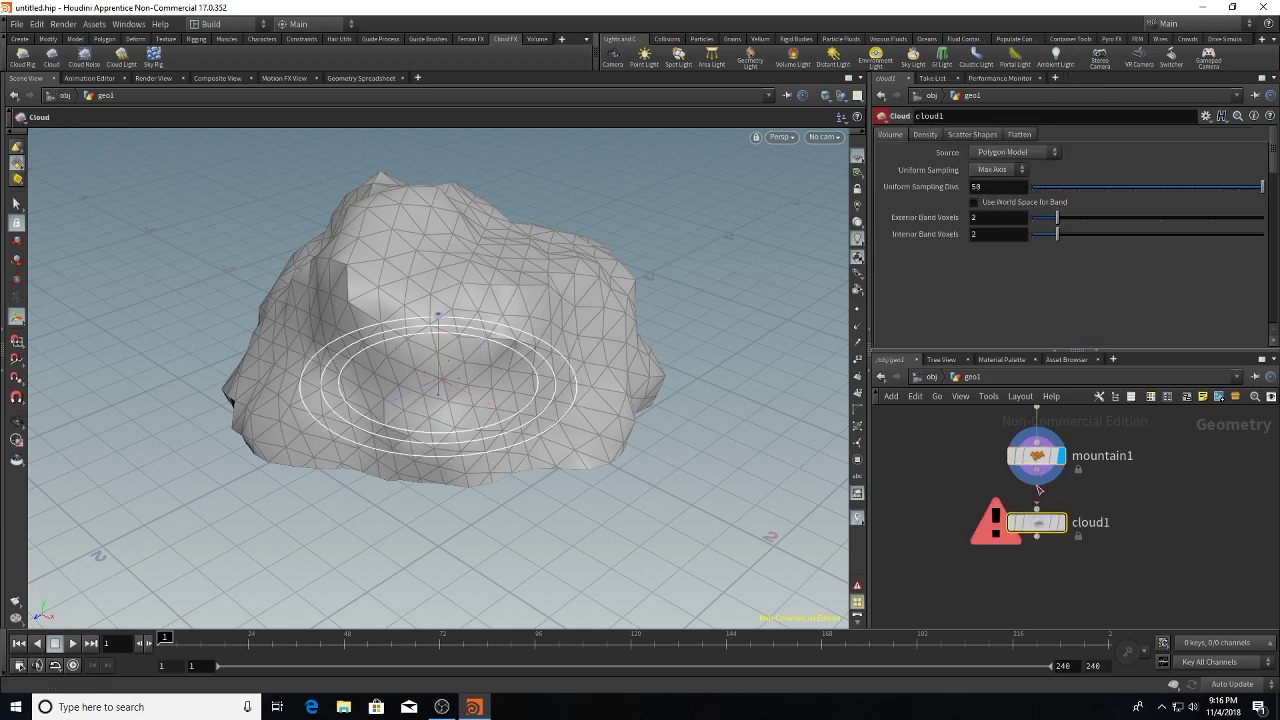
left_click(1038, 522)
left_click(1066, 497)
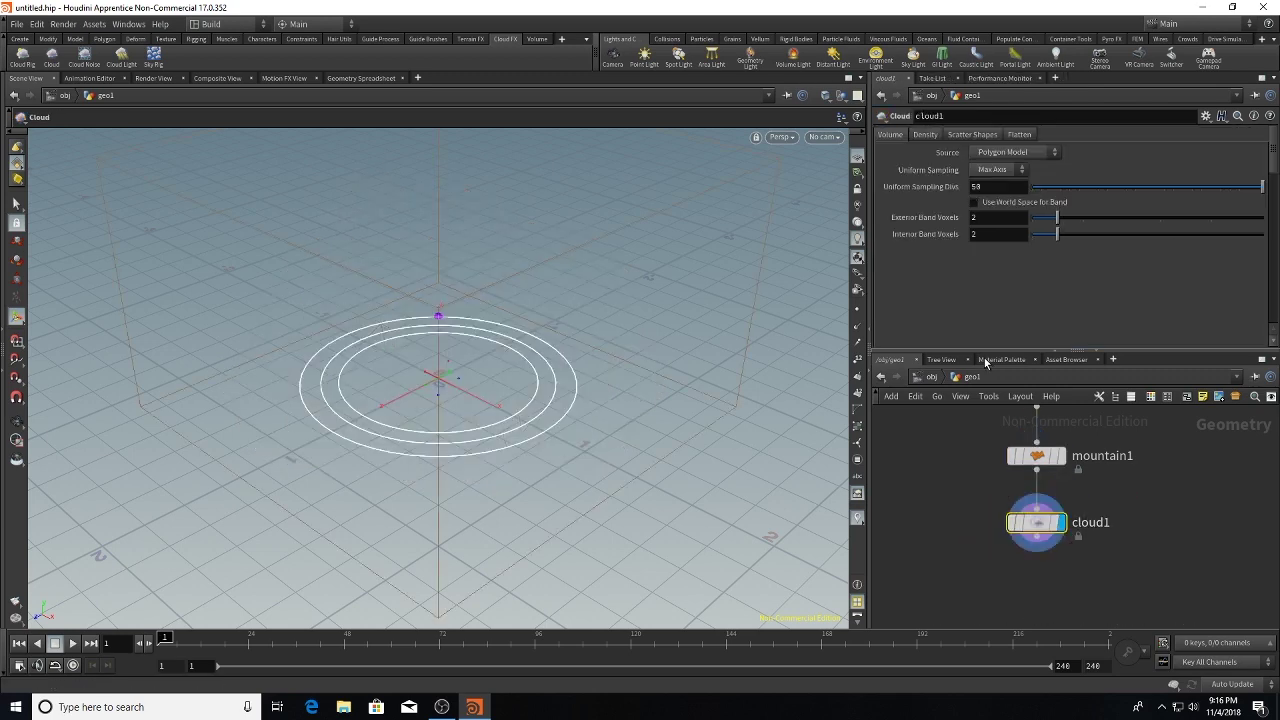
Step: Add a Sky Light at object level and line up its sun and sky light nodes below the environment light
left_click(920, 376)
scroll(1110, 500, "down", 3)
scroll(1077, 452, "up", 3)
left_click_drag(1106, 492, 1106, 486)
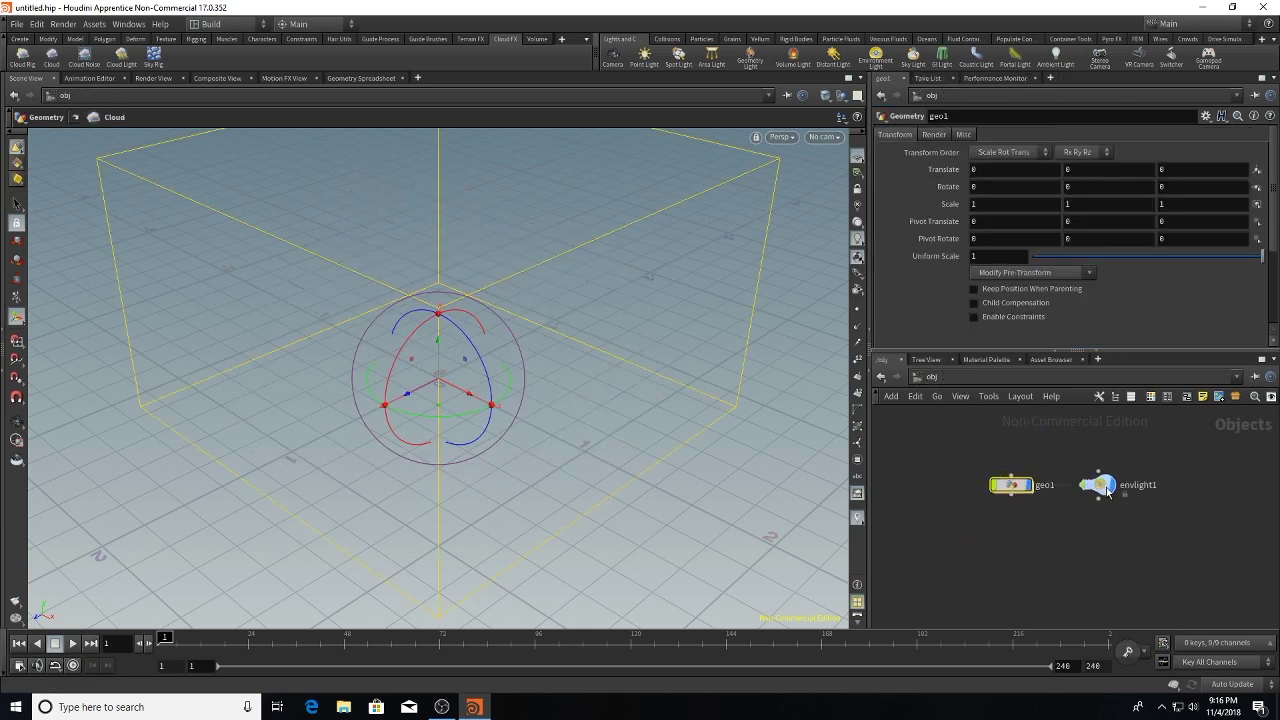
left_click(906, 64)
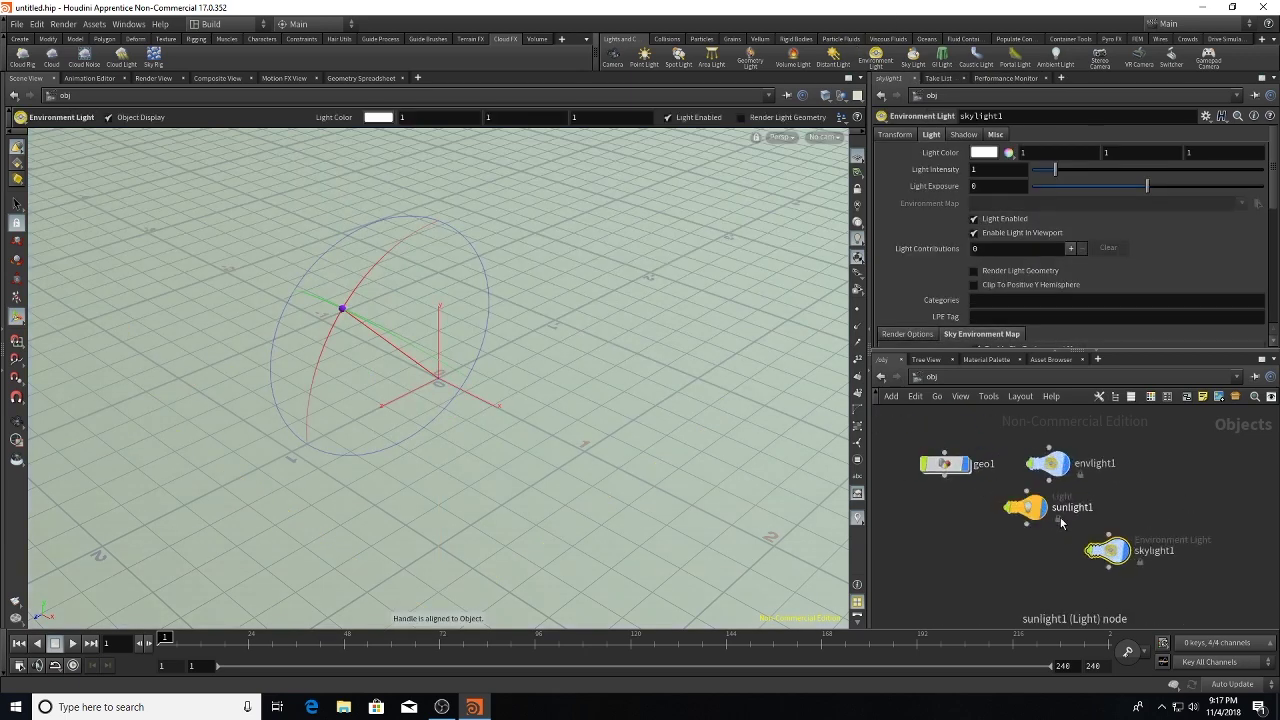
left_click_drag(1035, 515, 1057, 515)
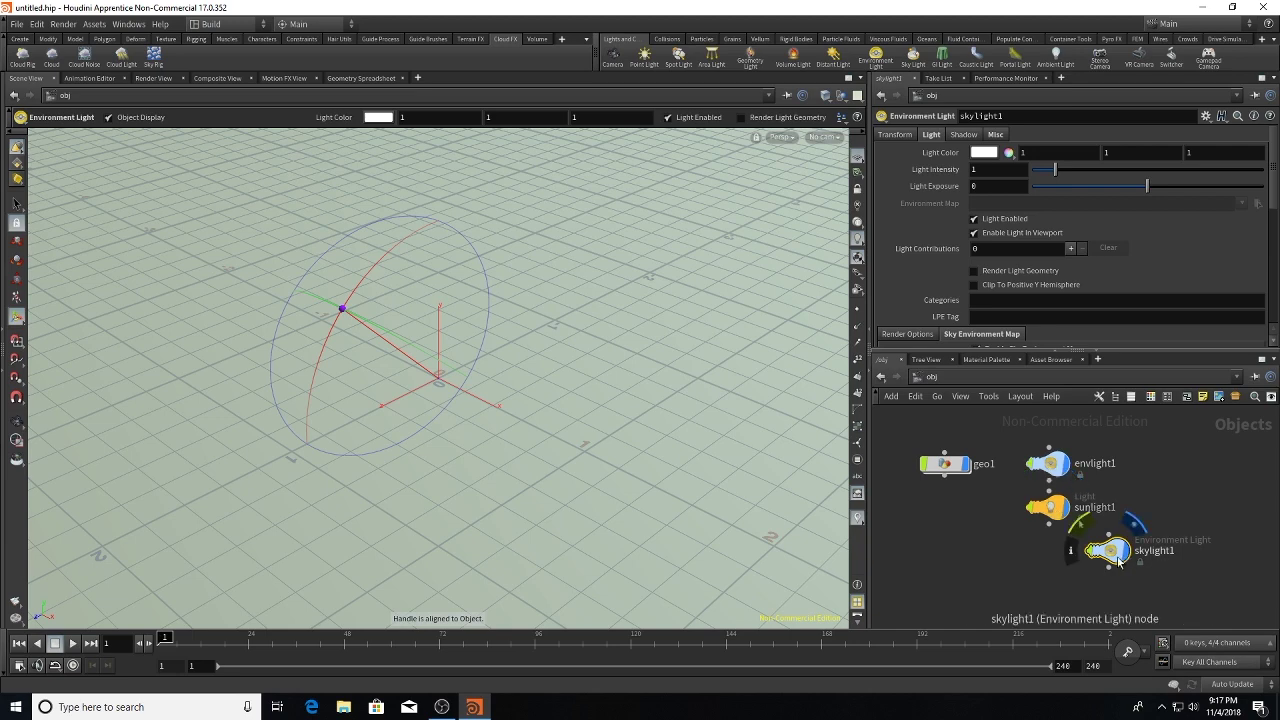
left_click_drag(1110, 556, 1051, 554)
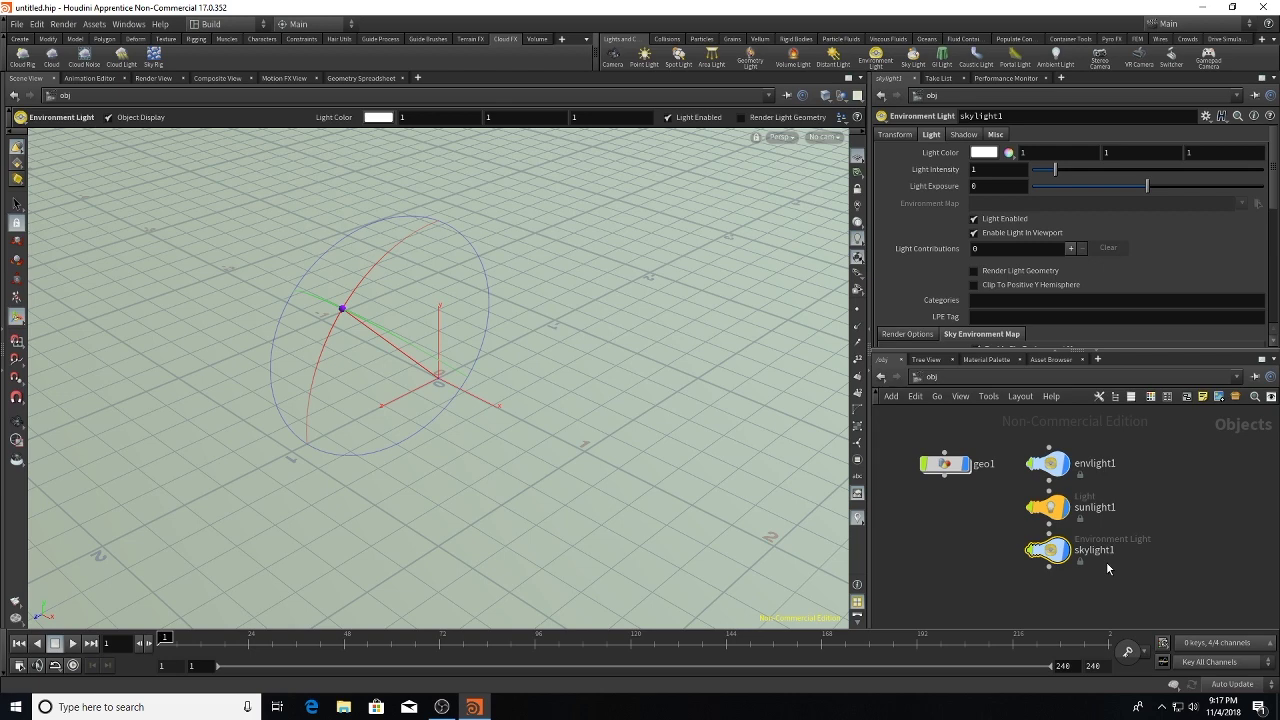
Step: Enable the sky environment map on the environment light object
left_click(1054, 458)
scroll(1053, 226, "down", 2)
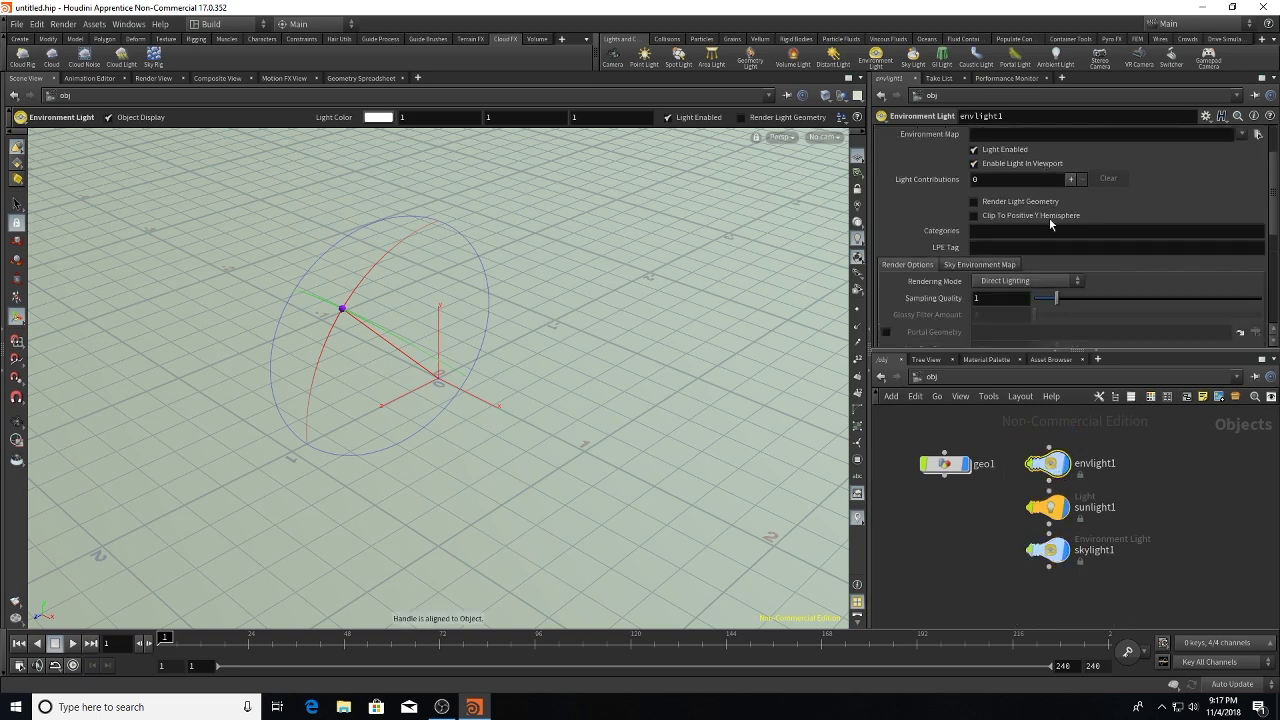
left_click(1000, 265)
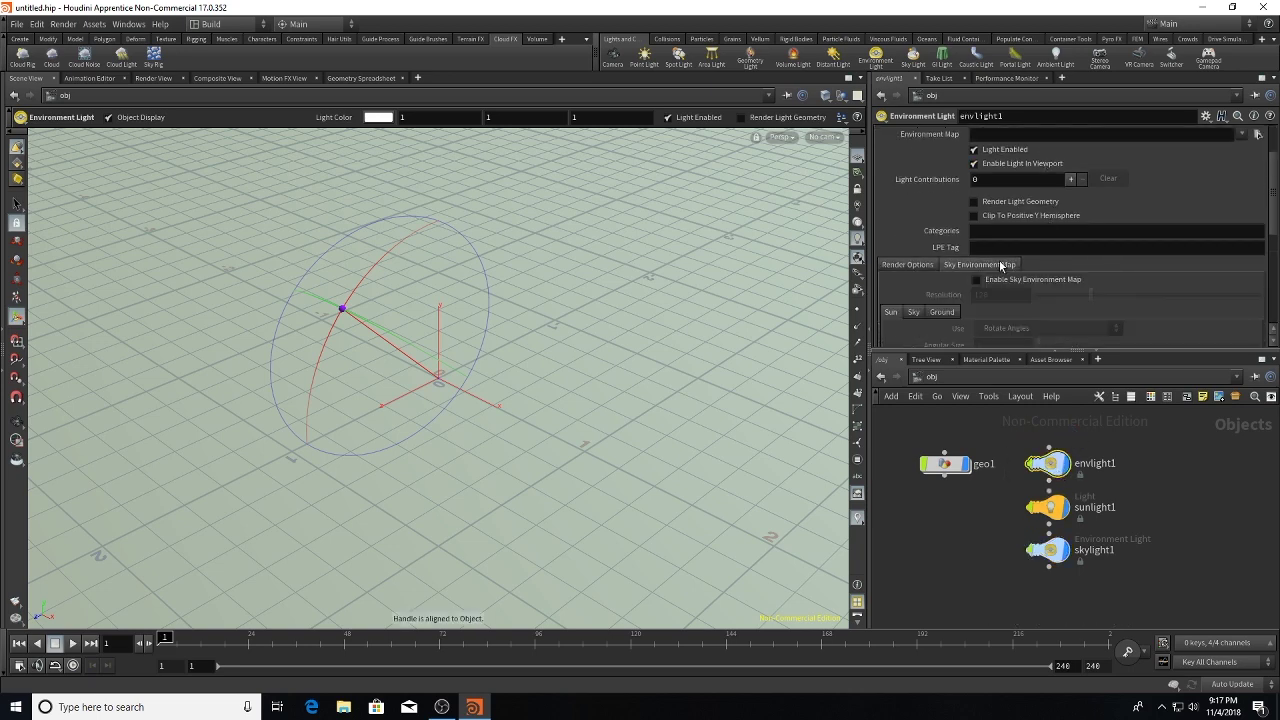
left_click(998, 280)
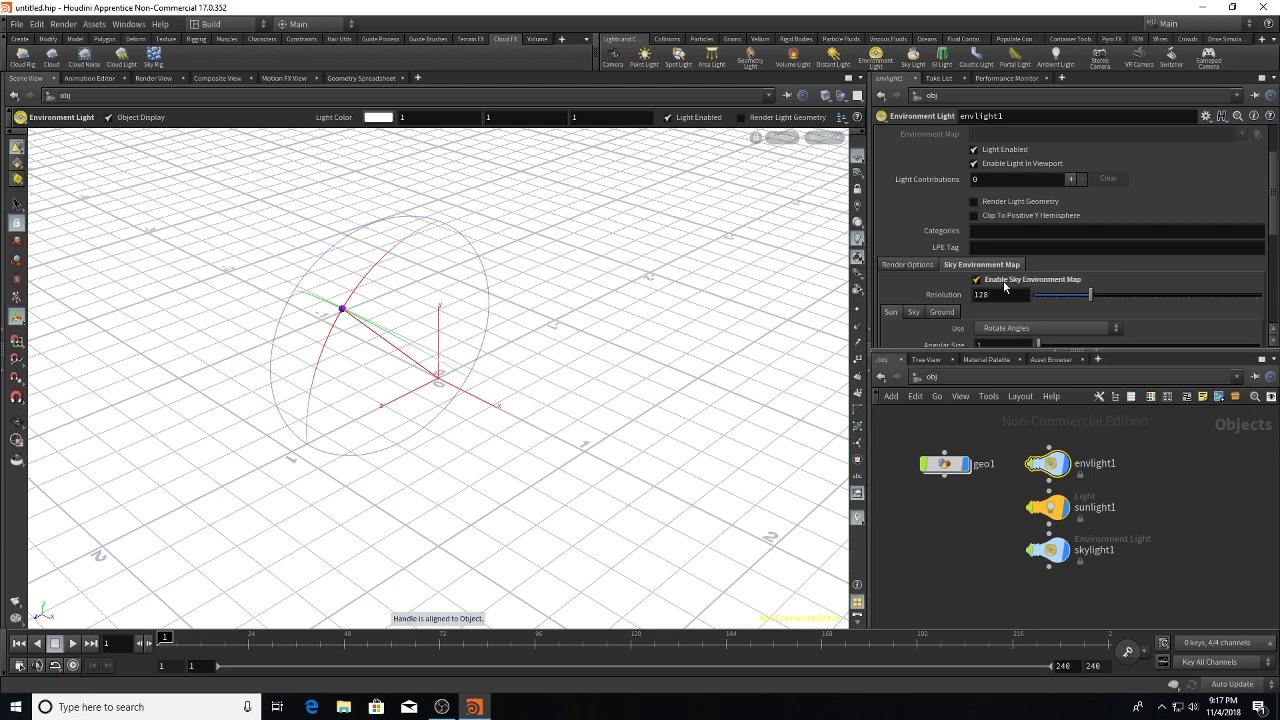
scroll(1162, 269, "down", 2)
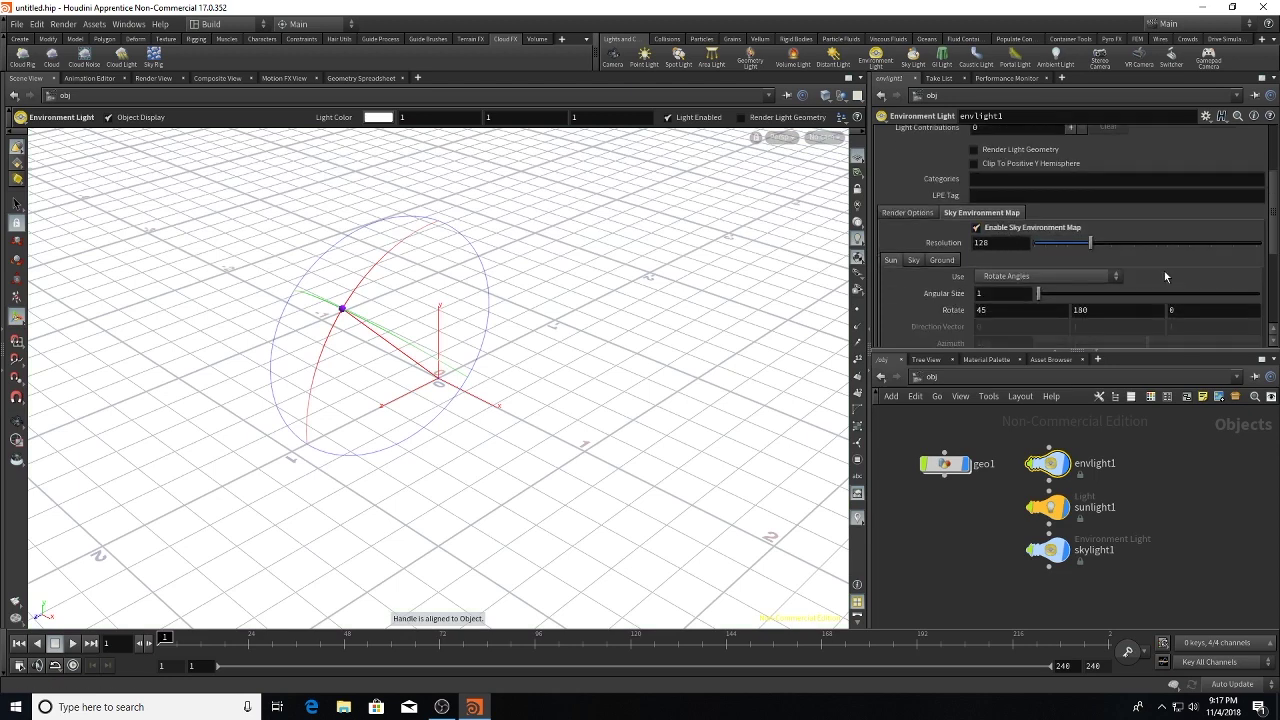
Step: Review the environment light's sky and ground settings, trying Mirror for ground rendering before restoring Infinite Horizon
left_click(913, 261)
scroll(935, 250, "down", 3)
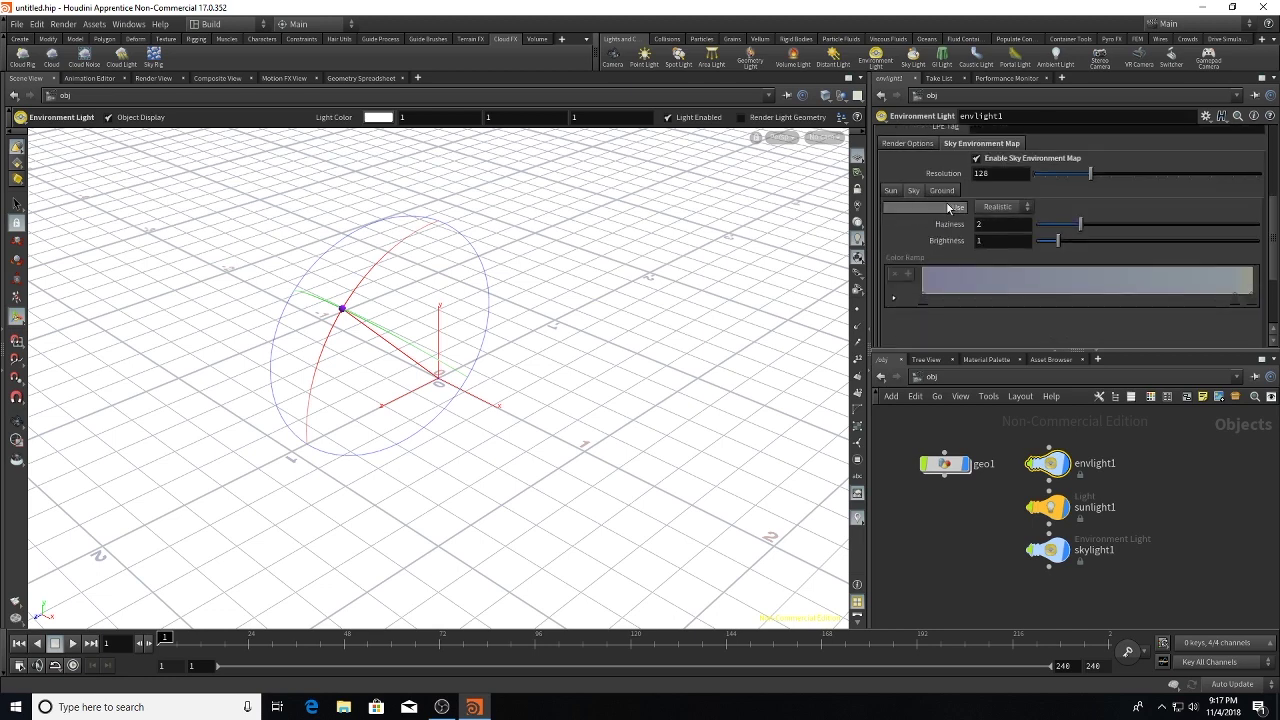
left_click(946, 190)
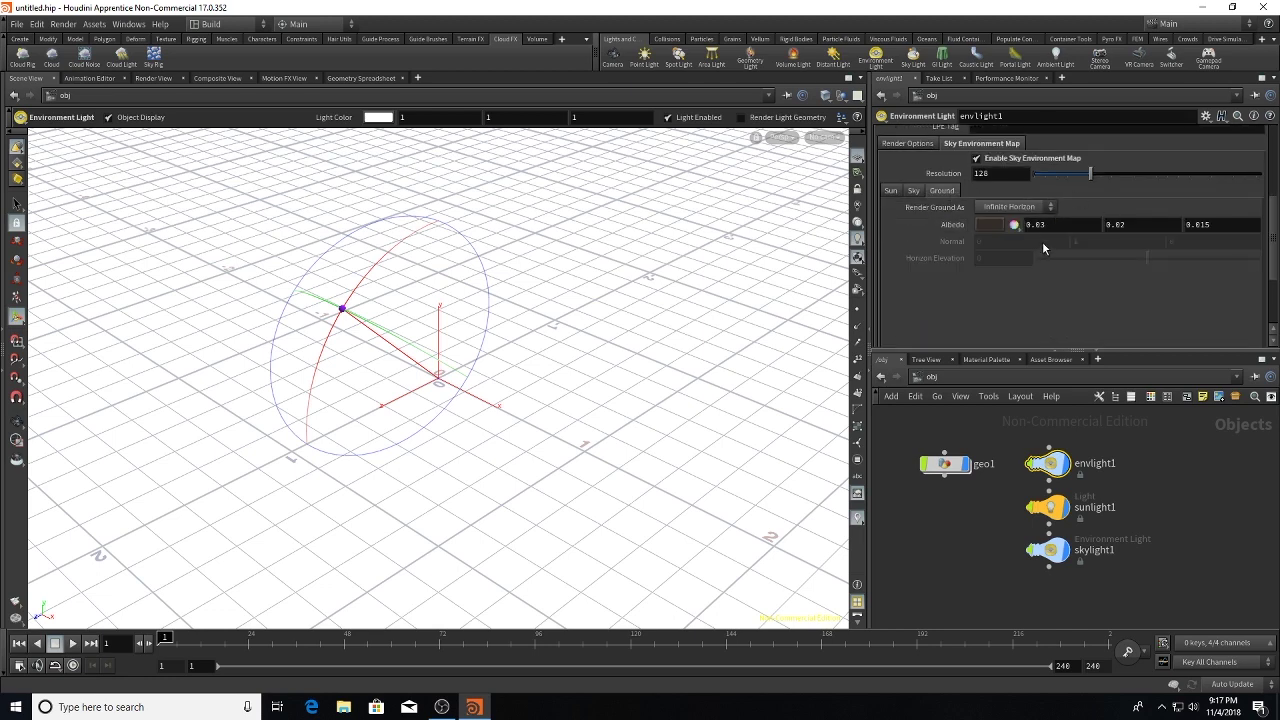
mouse_move(941, 457)
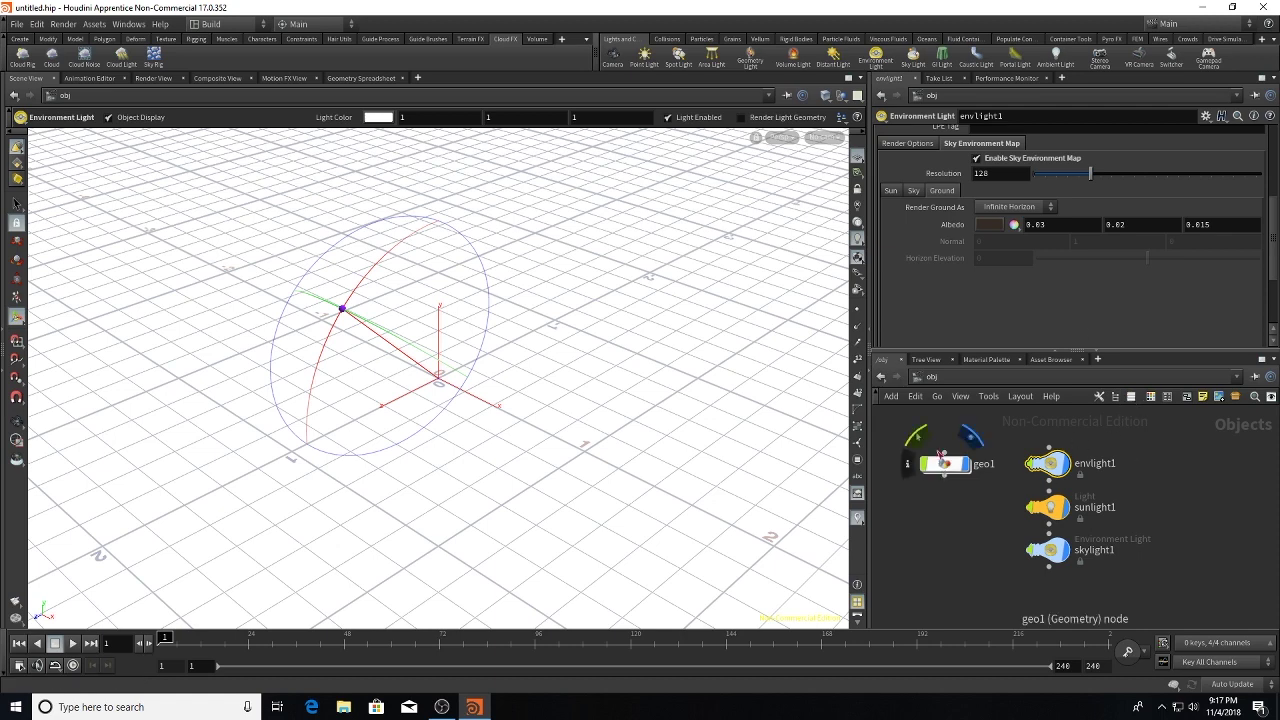
left_click(1025, 210)
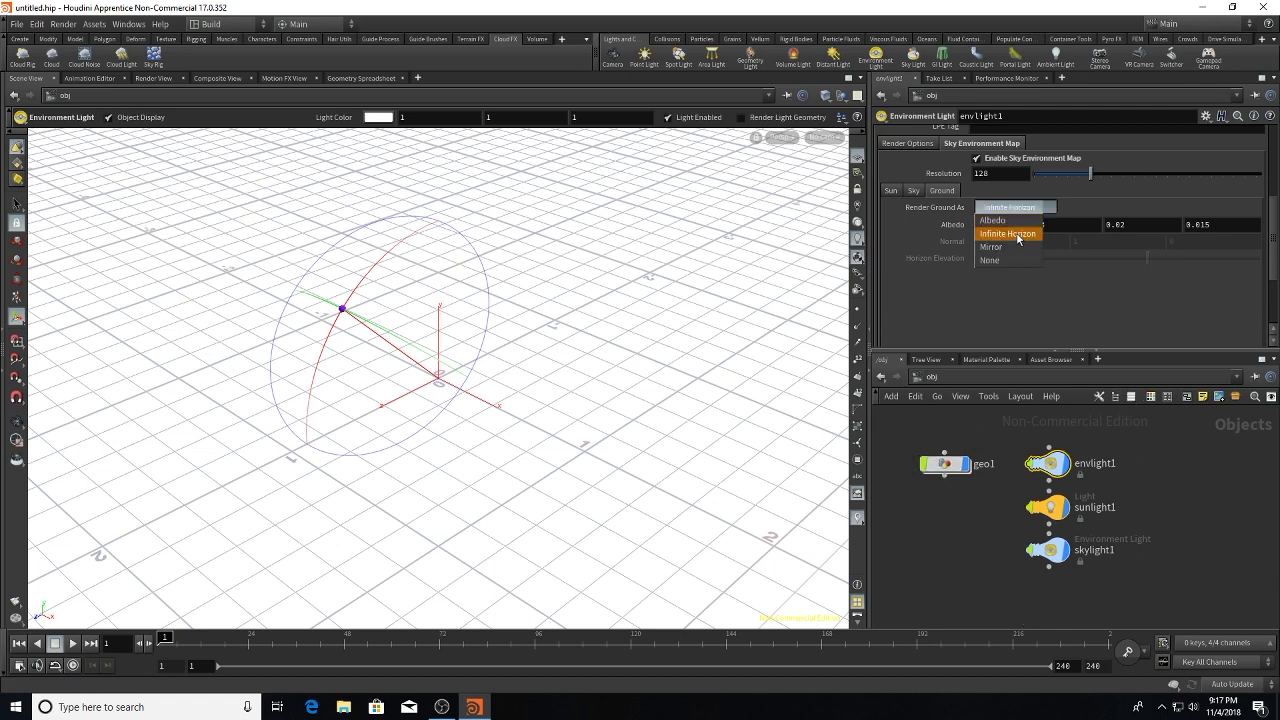
left_click(1000, 246)
left_click(1010, 209)
left_click(1006, 233)
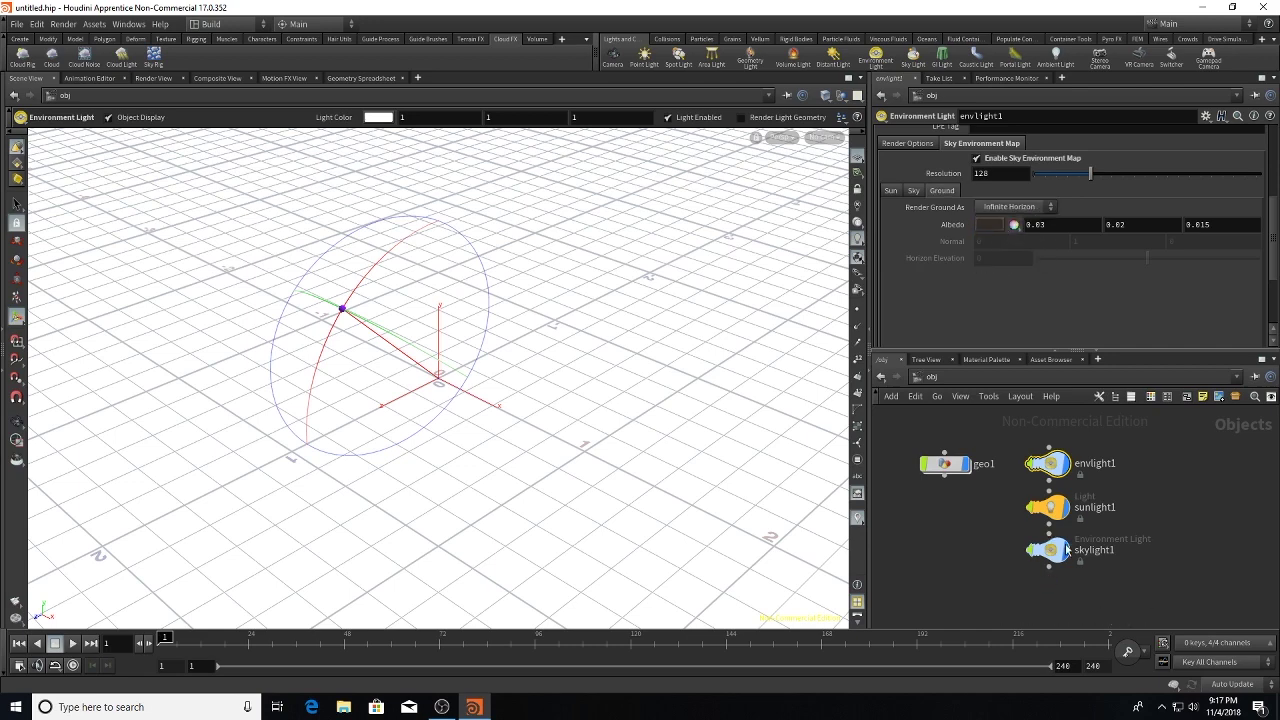
Step: Inside the geometry object, add a Cloud Noise node below the Cloud node, connect the two, and display the noise
double_click(966, 463)
scroll(1026, 446, "down", 2)
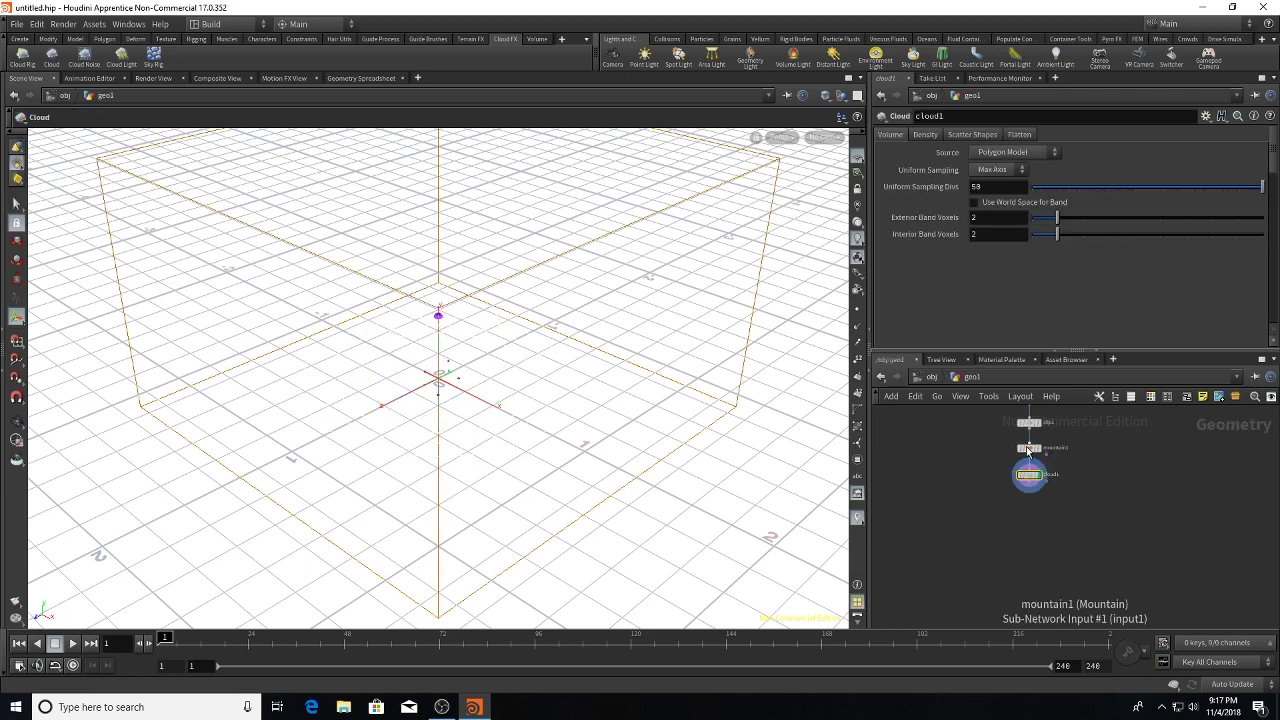
key("Tab")
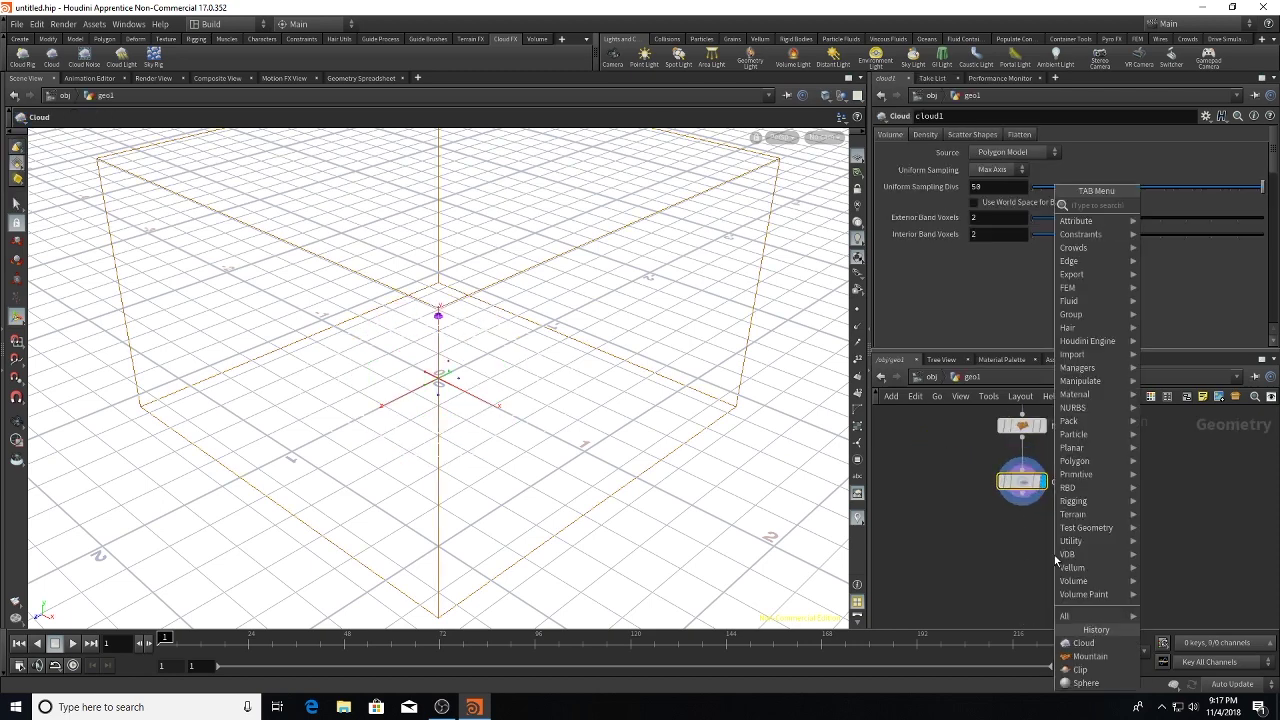
type("no")
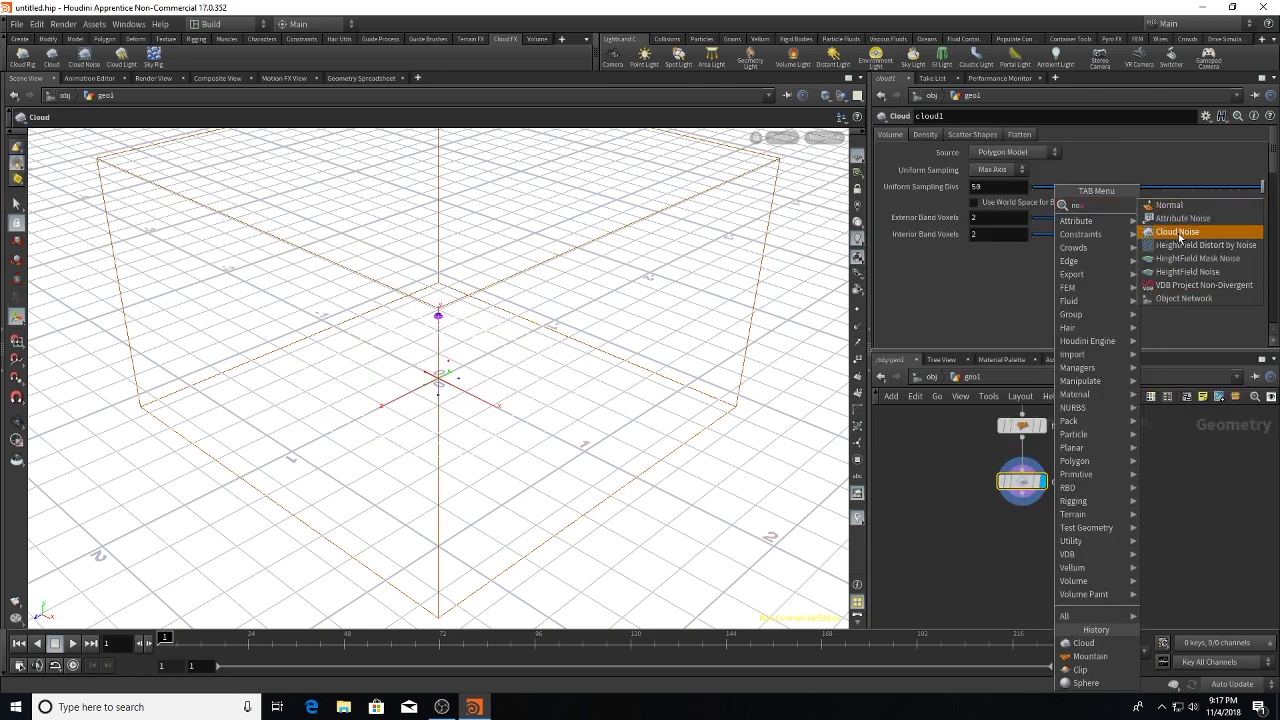
left_click(1177, 231)
left_click(1016, 533)
left_click_drag(1021, 496, 1040, 541)
left_click(1040, 541)
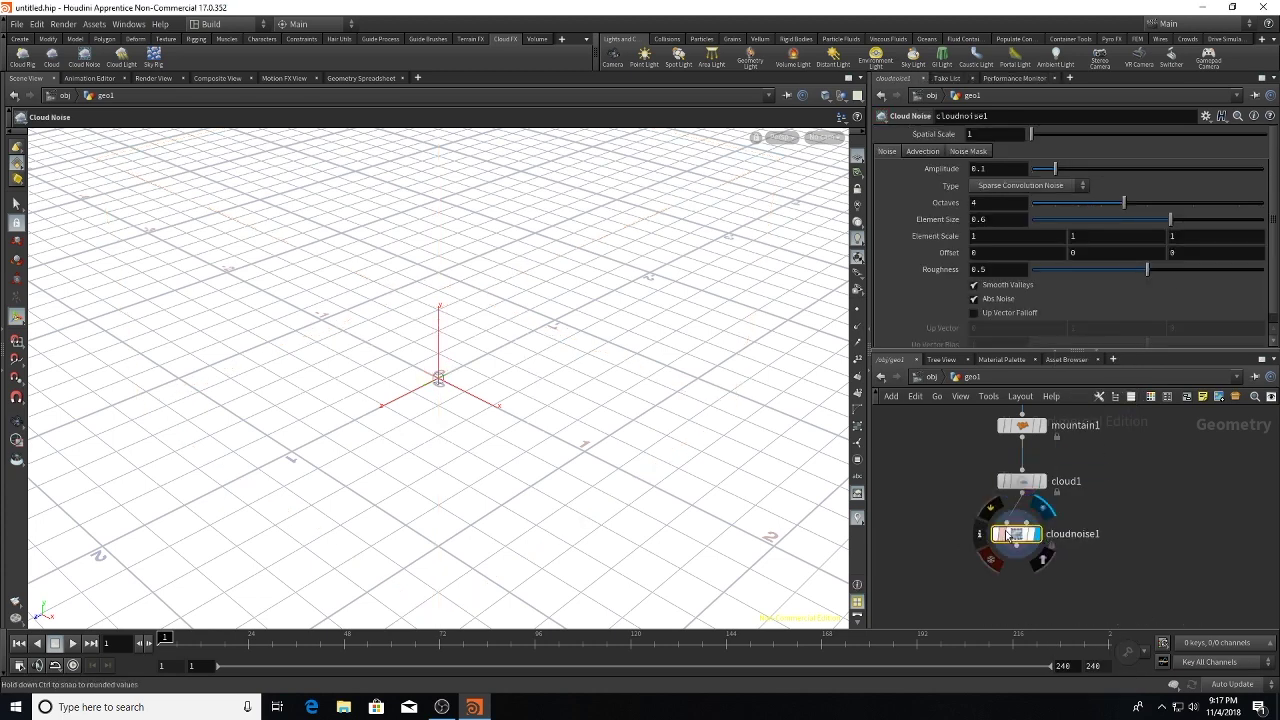
left_click_drag(1027, 540, 1044, 540)
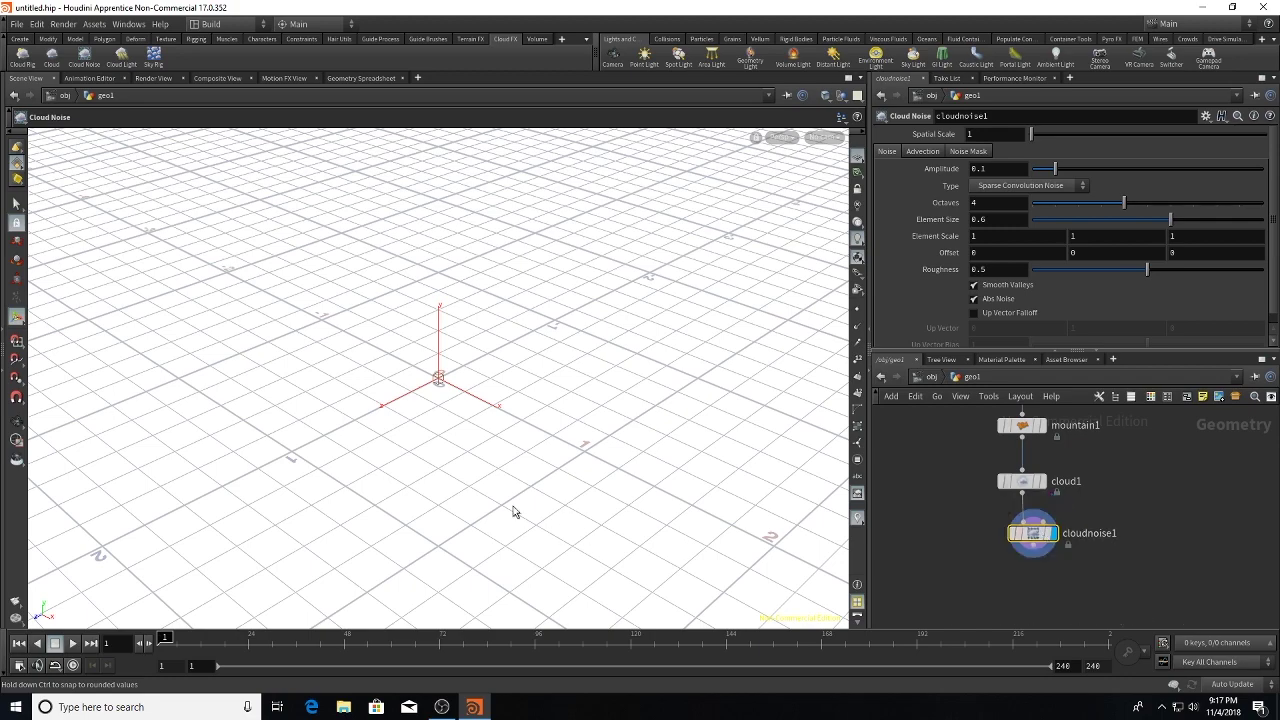
Step: Set the Cloud node's Uniform Sampling Divs to 200
left_click(1019, 484)
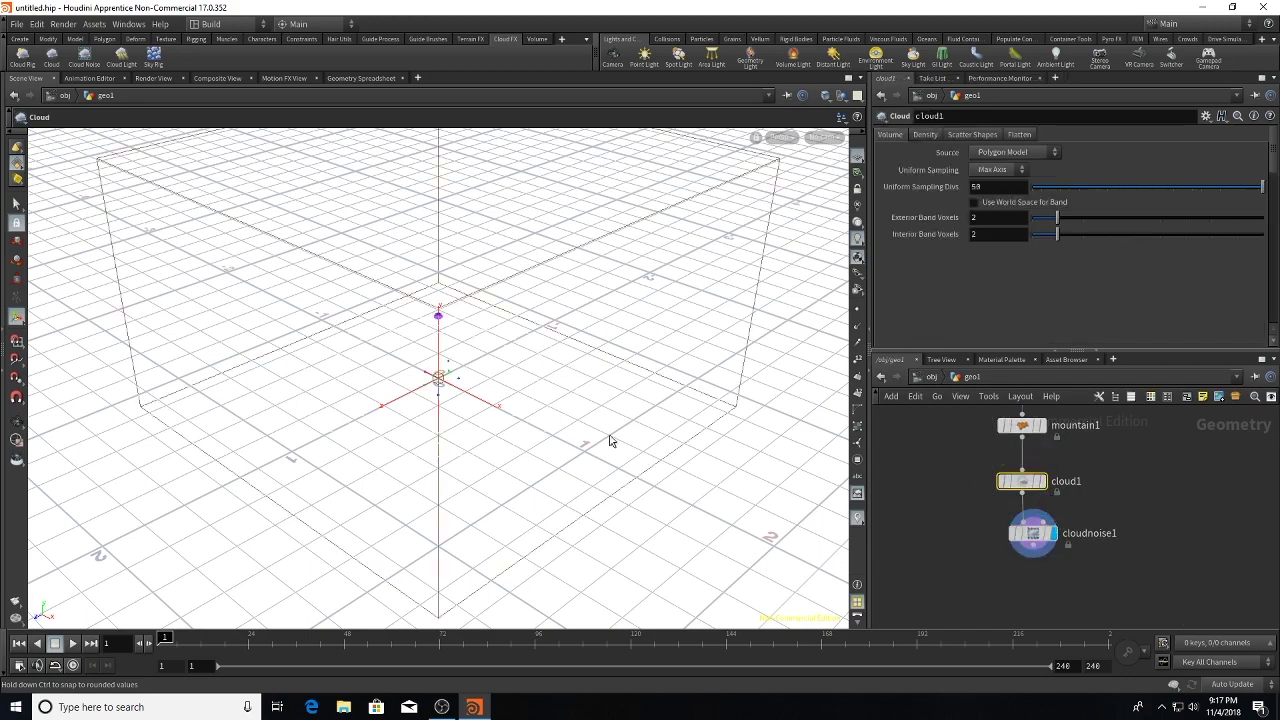
left_click_drag(583, 449, 668, 462)
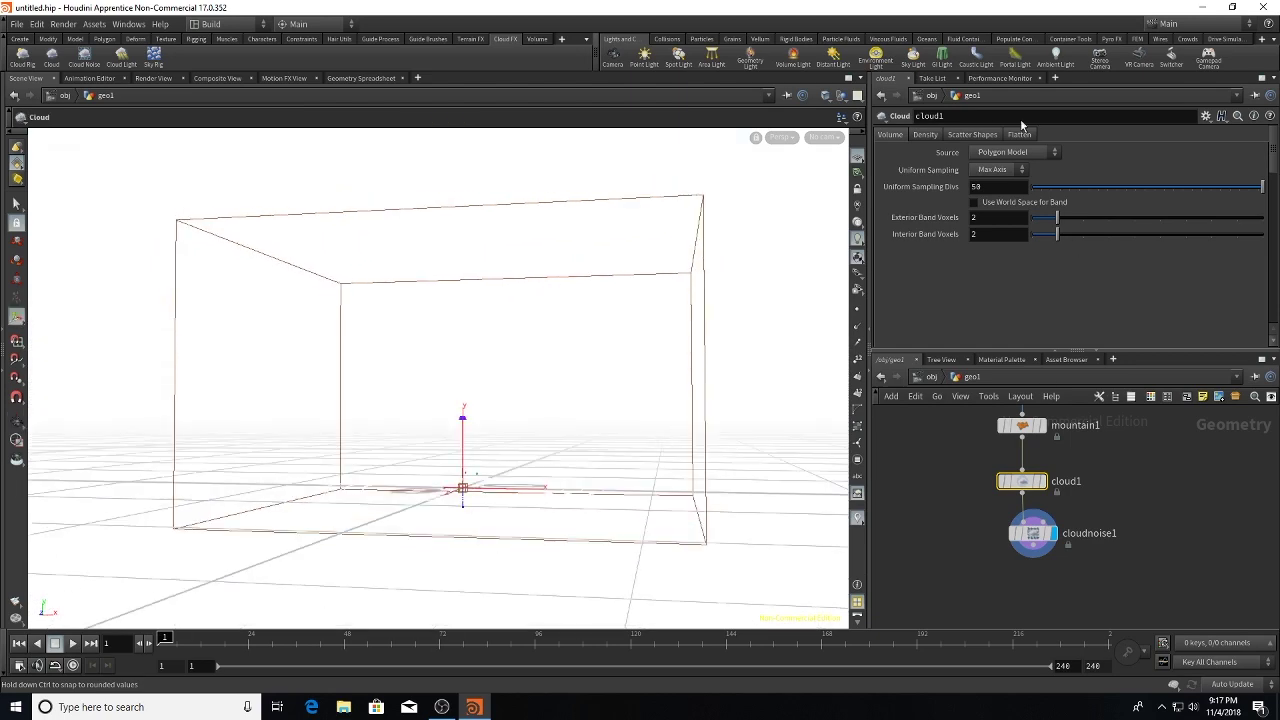
left_click_drag(997, 188, 932, 196)
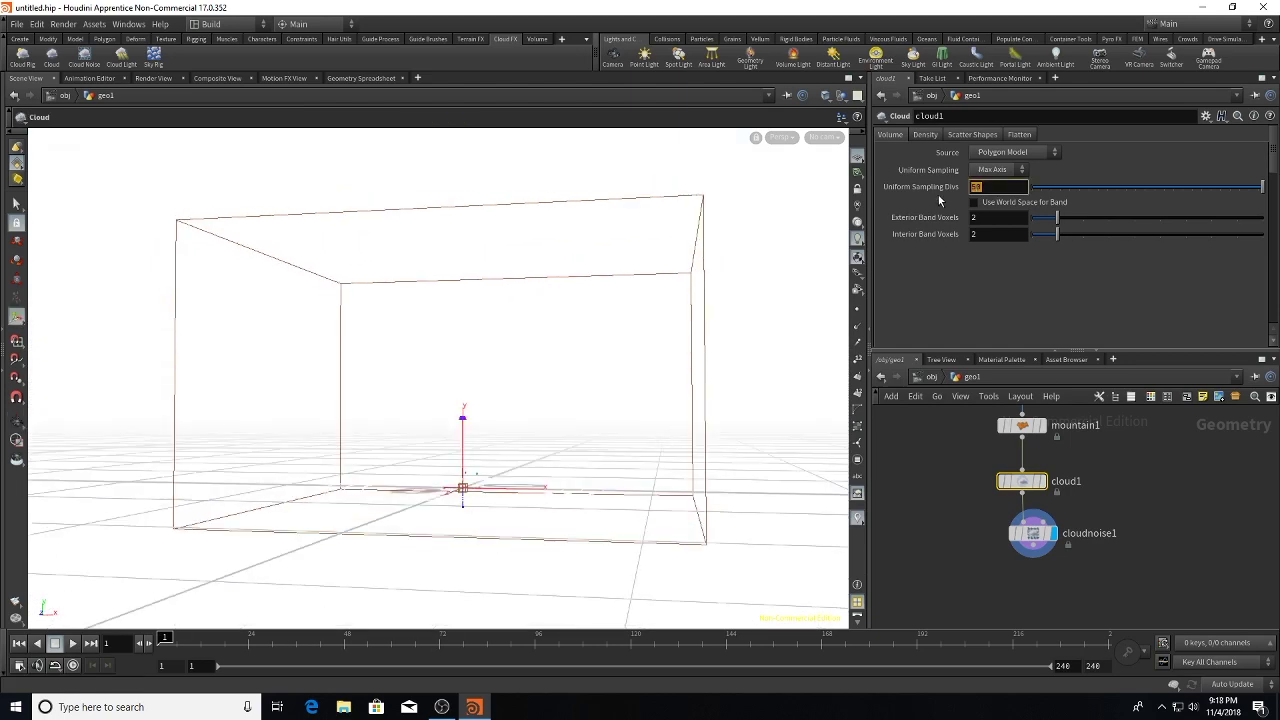
type("200")
key("Return")
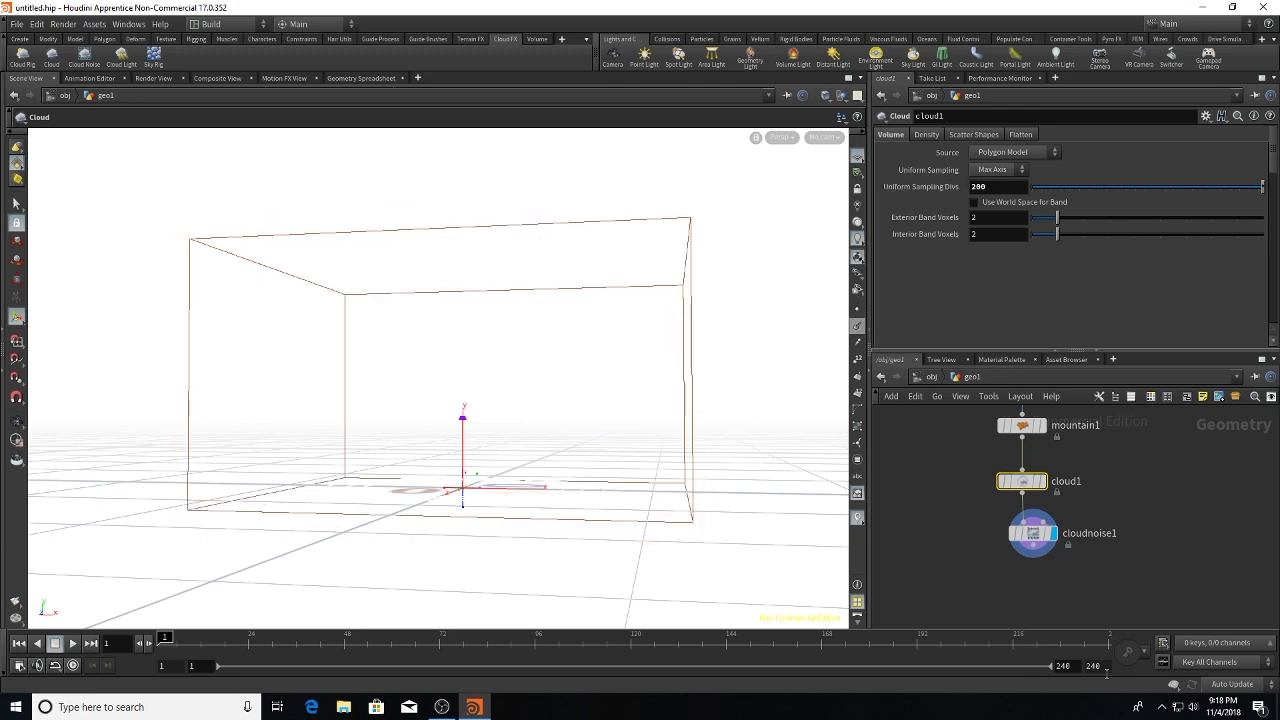
Step: Add a Cloud Light node fed by the Cloud Noise node and place it just below
scroll(1074, 597, "down", 2)
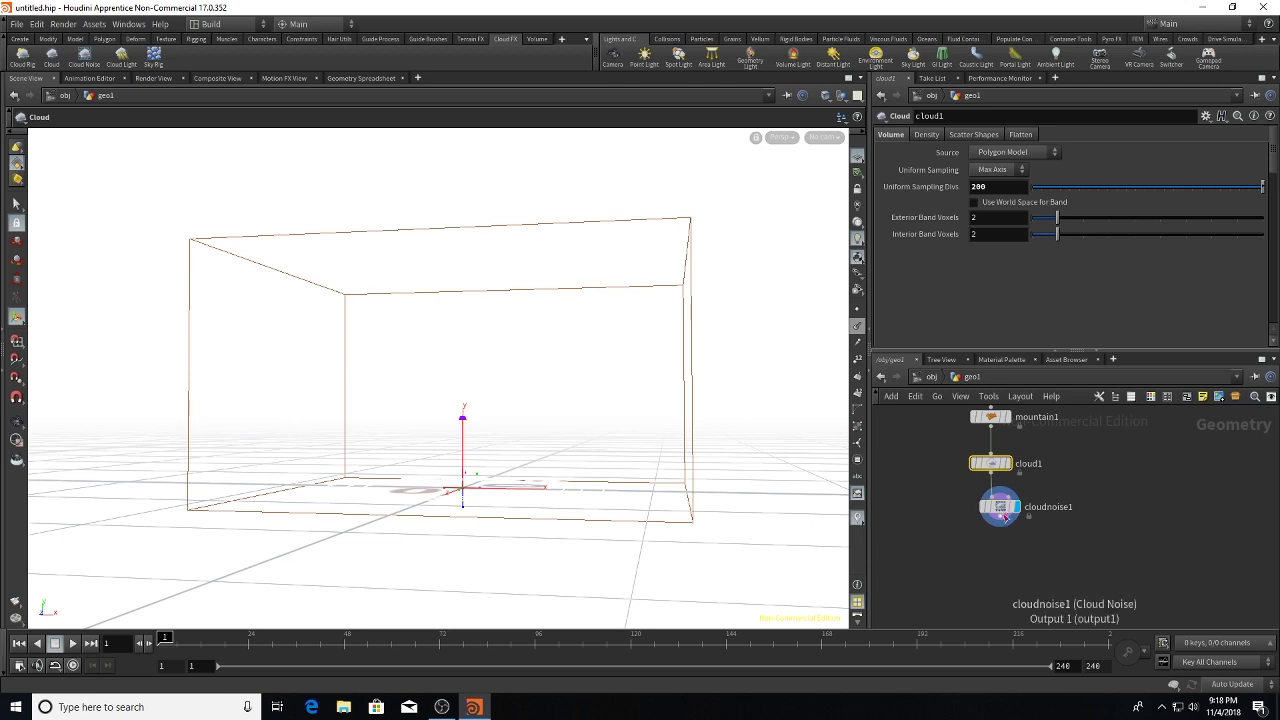
left_click(1003, 508)
mouse_move(1007, 511)
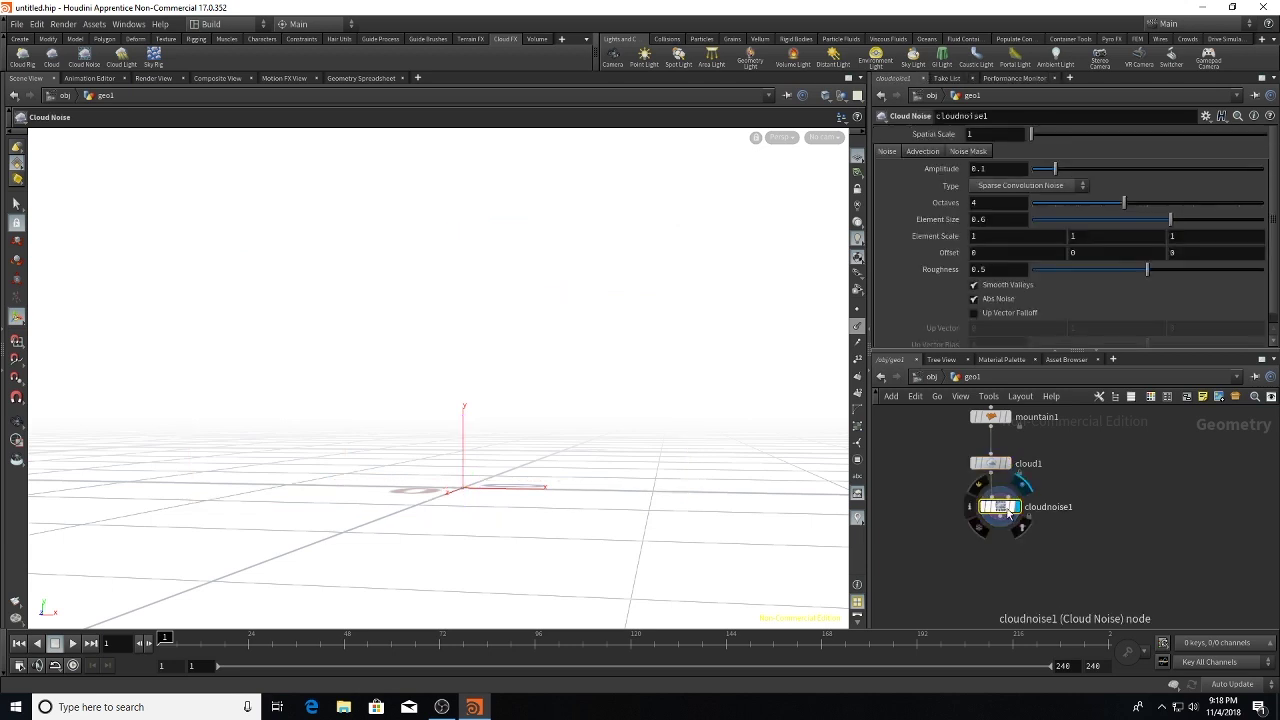
key("Tab")
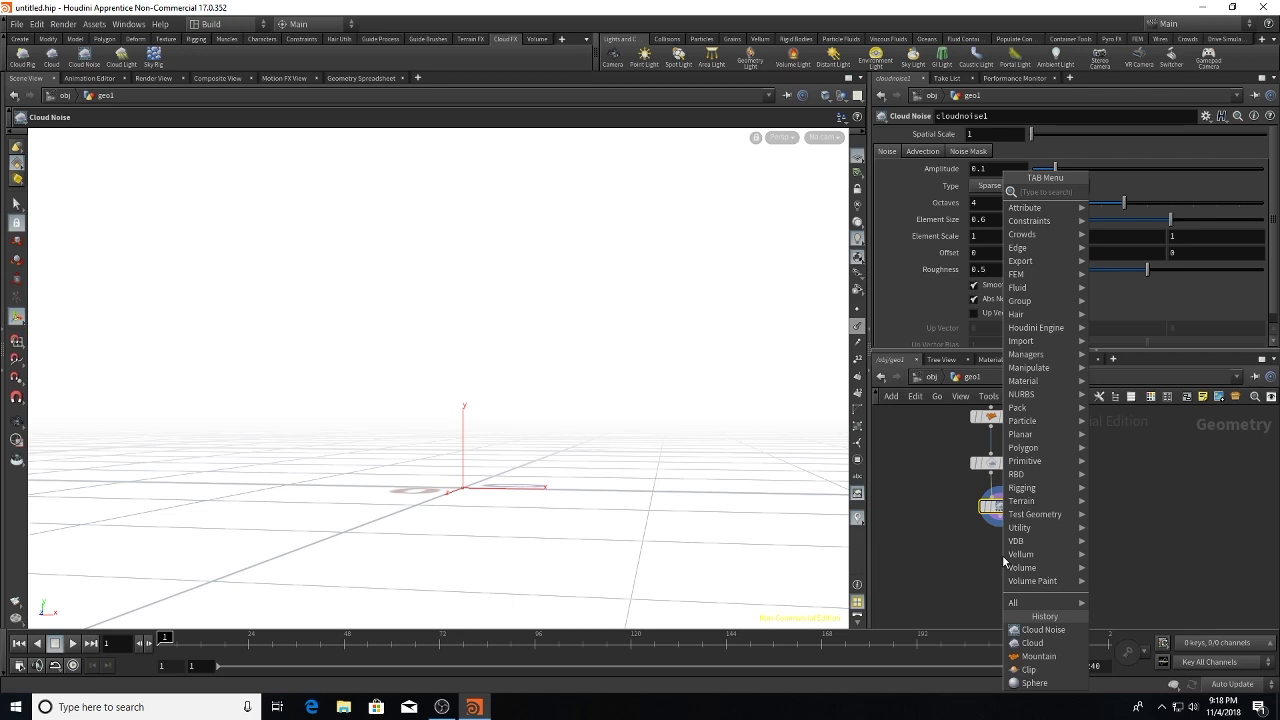
type("cloud")
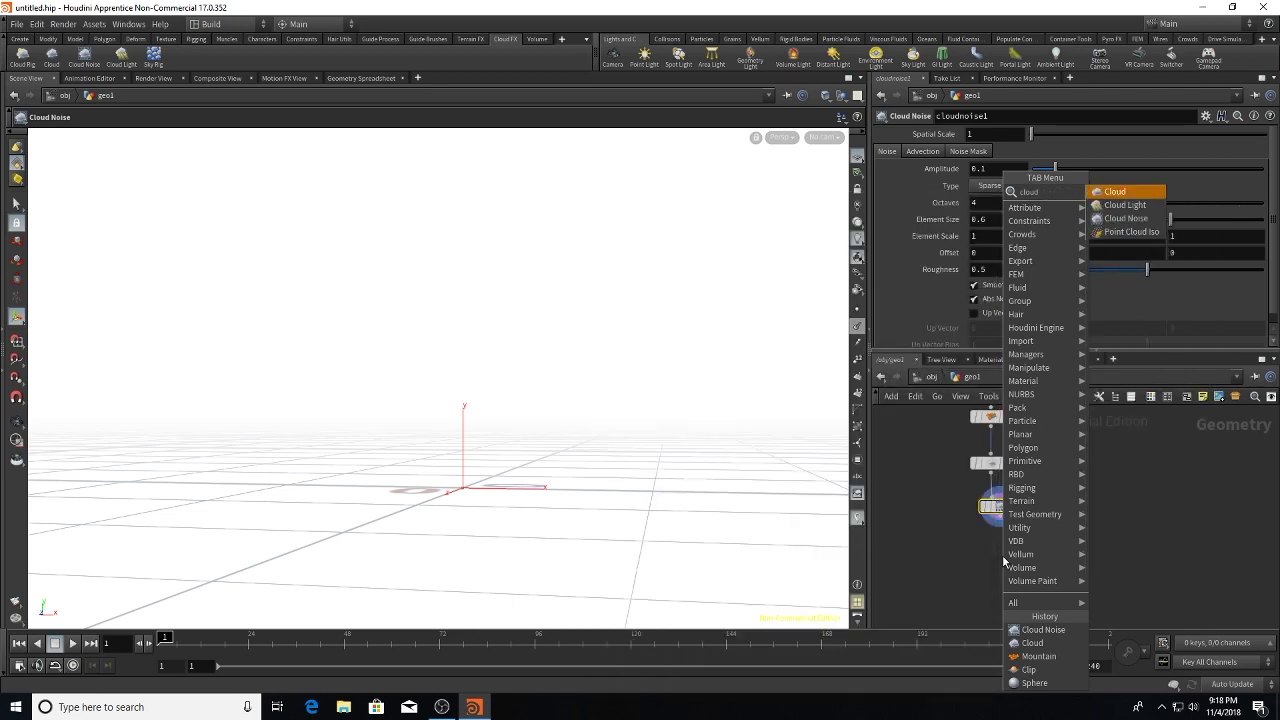
left_click(1140, 202)
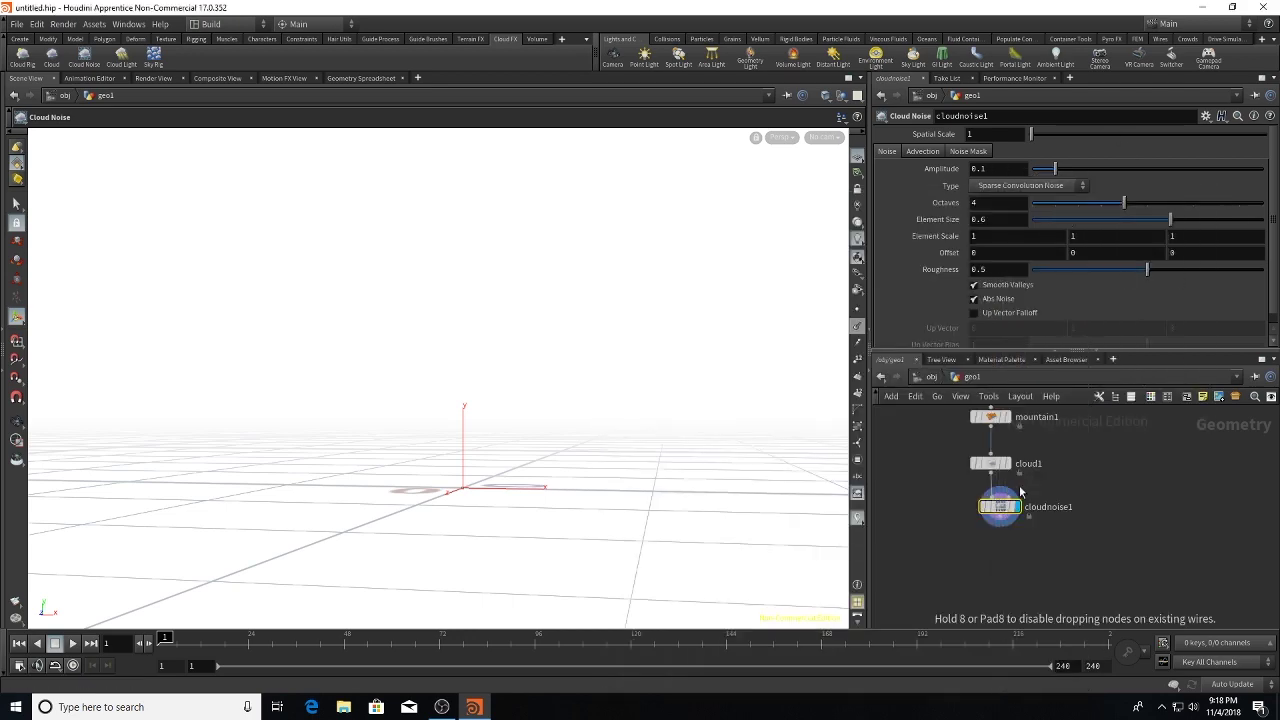
left_click(1040, 562)
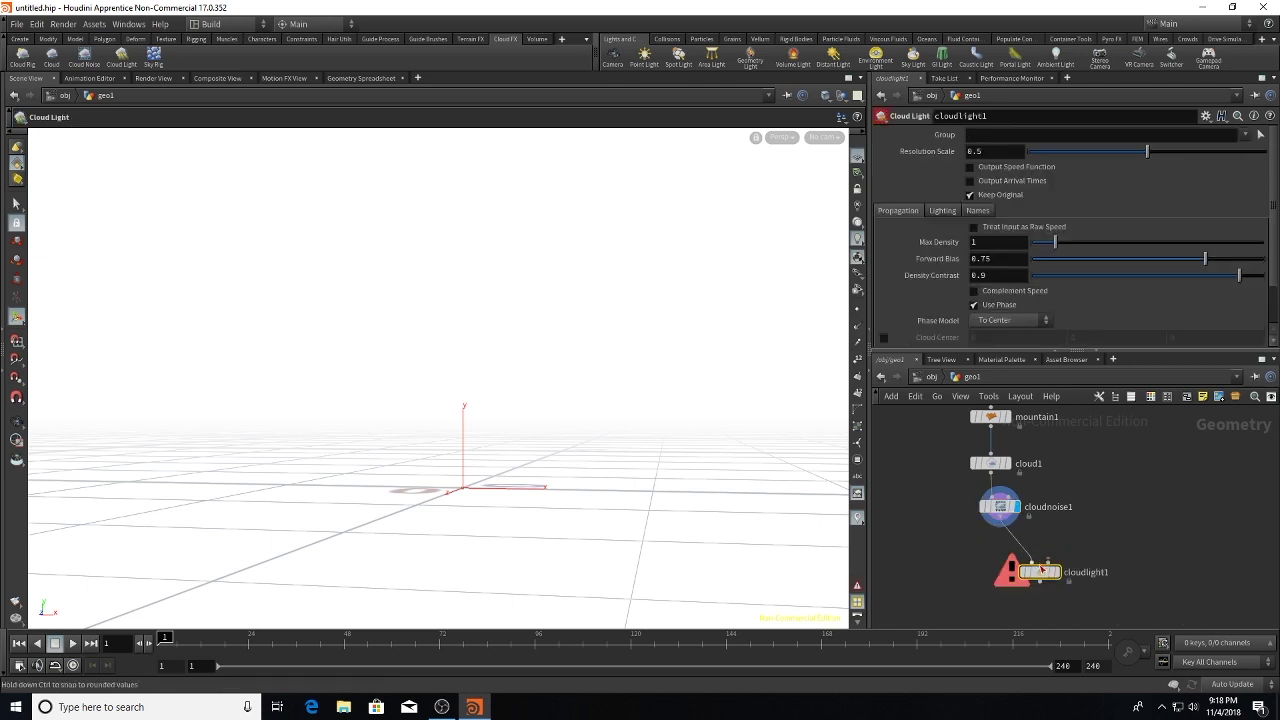
mouse_move(1040, 560)
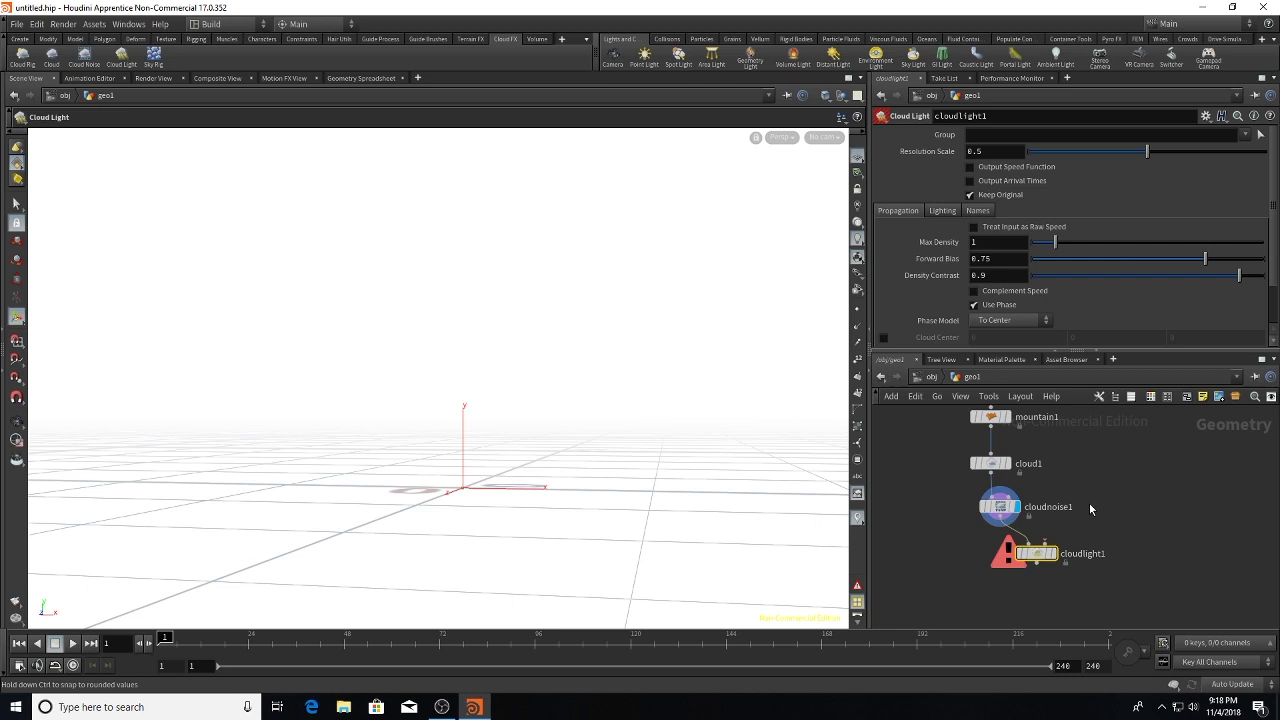
Step: Add an Object Merge node above the Cloud Light node and connect it to the light's second input
key("Tab")
type("o")
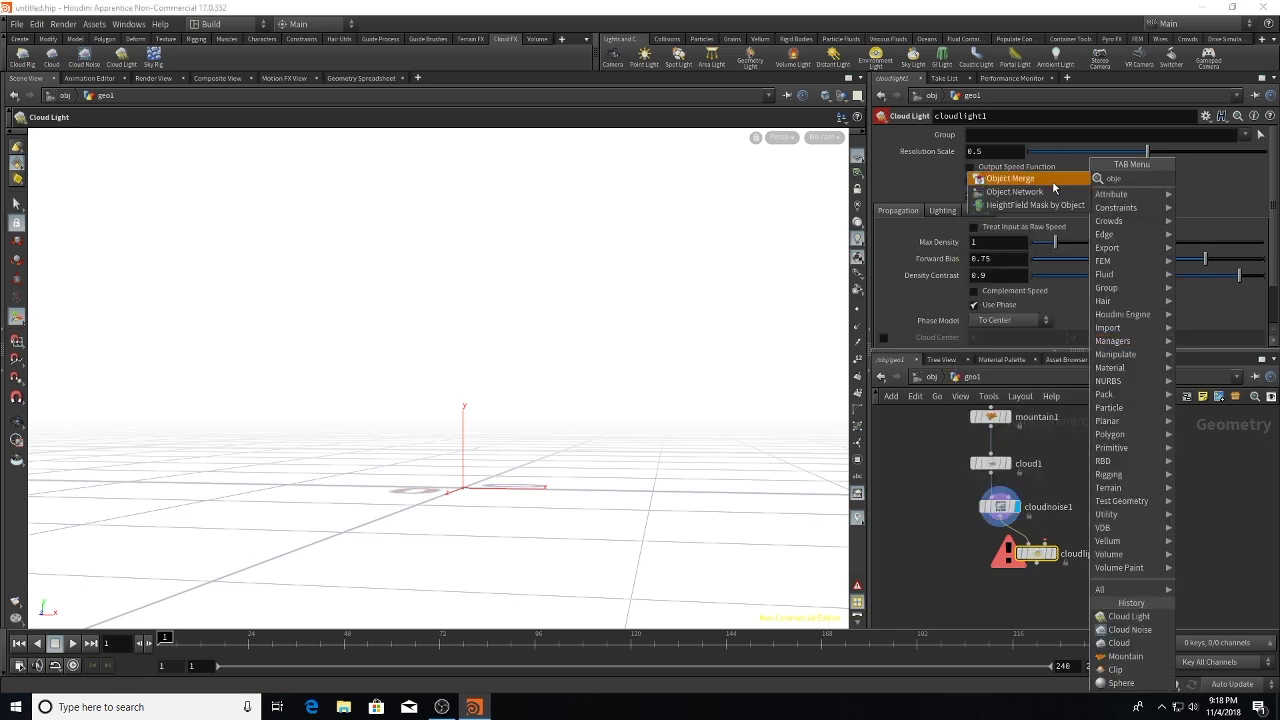
key("Return")
left_click(1108, 485)
left_click_drag(1045, 542, 1107, 498)
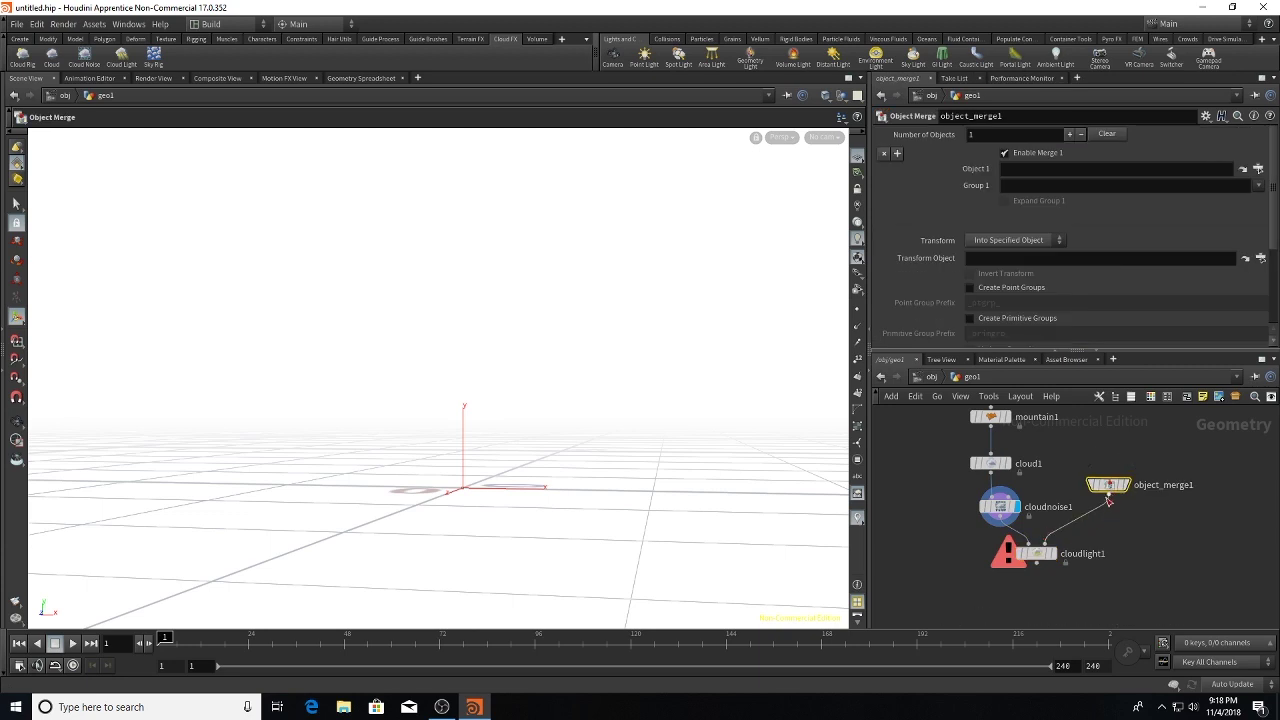
Step: Set the Object Merge's Object 1 to /obj/skylight1 and display the Cloud Light node
left_click(1241, 171)
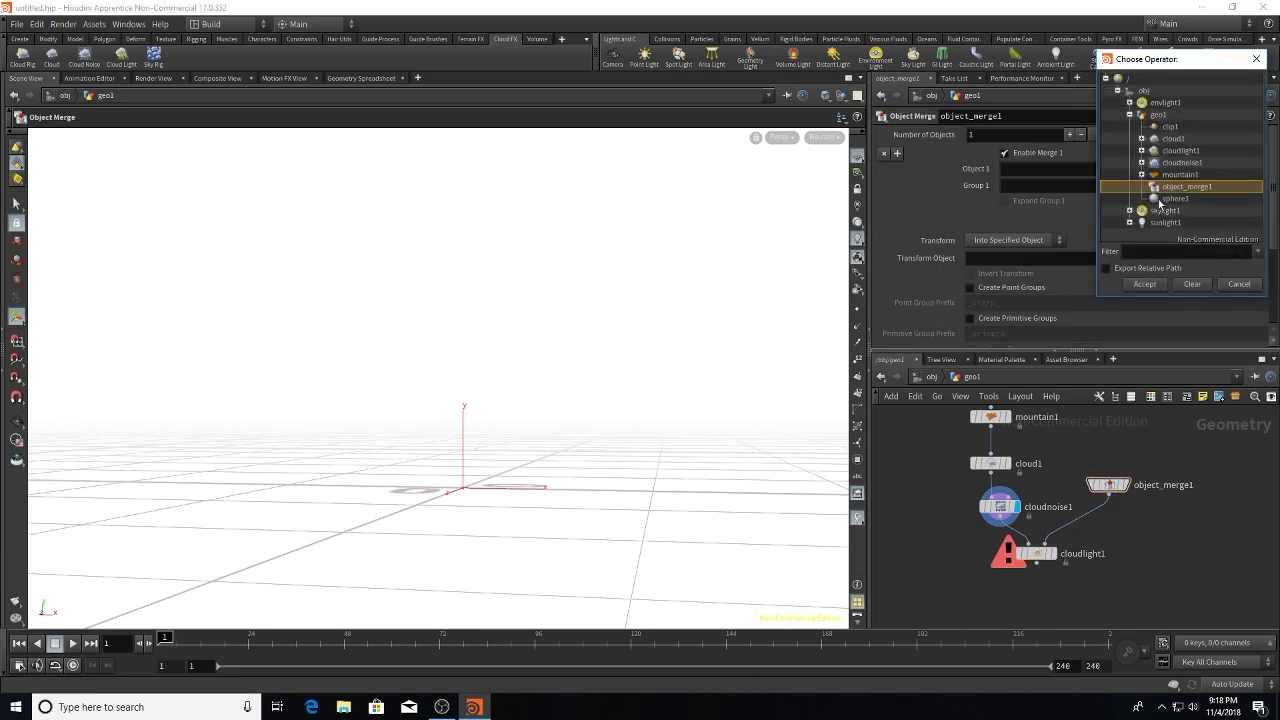
left_click(1150, 211)
left_click(1140, 286)
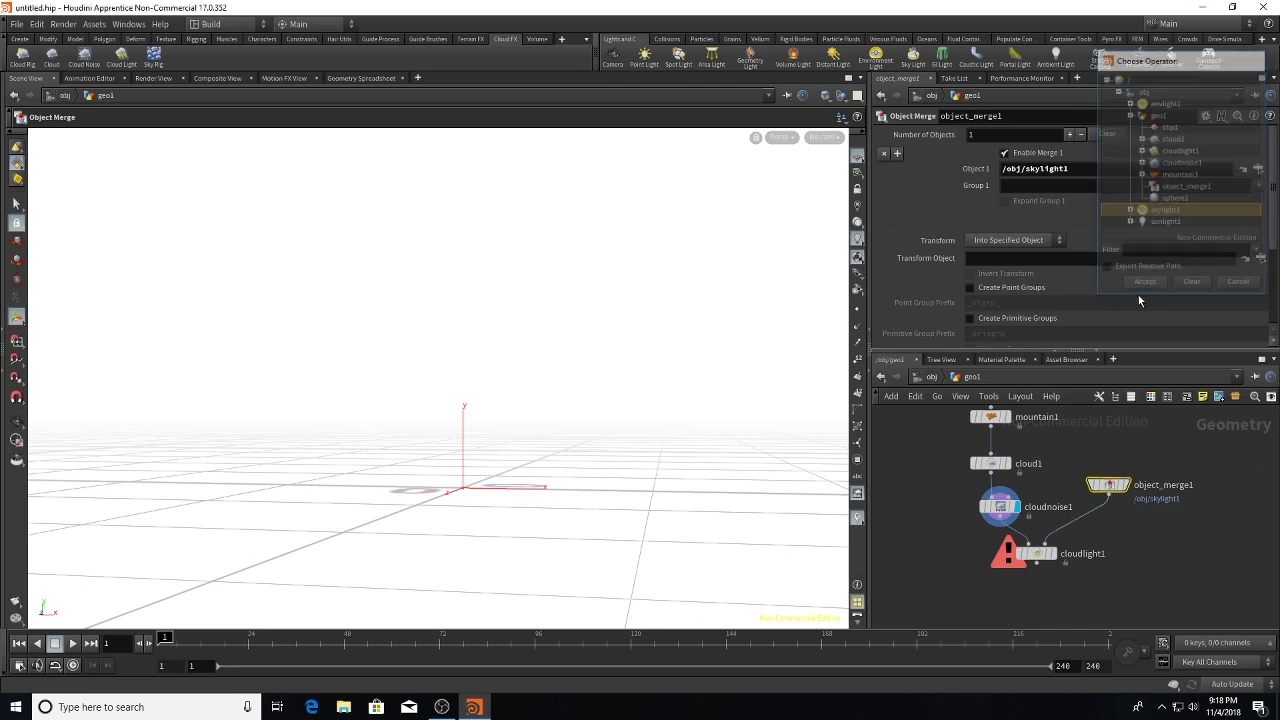
mouse_move(1056, 556)
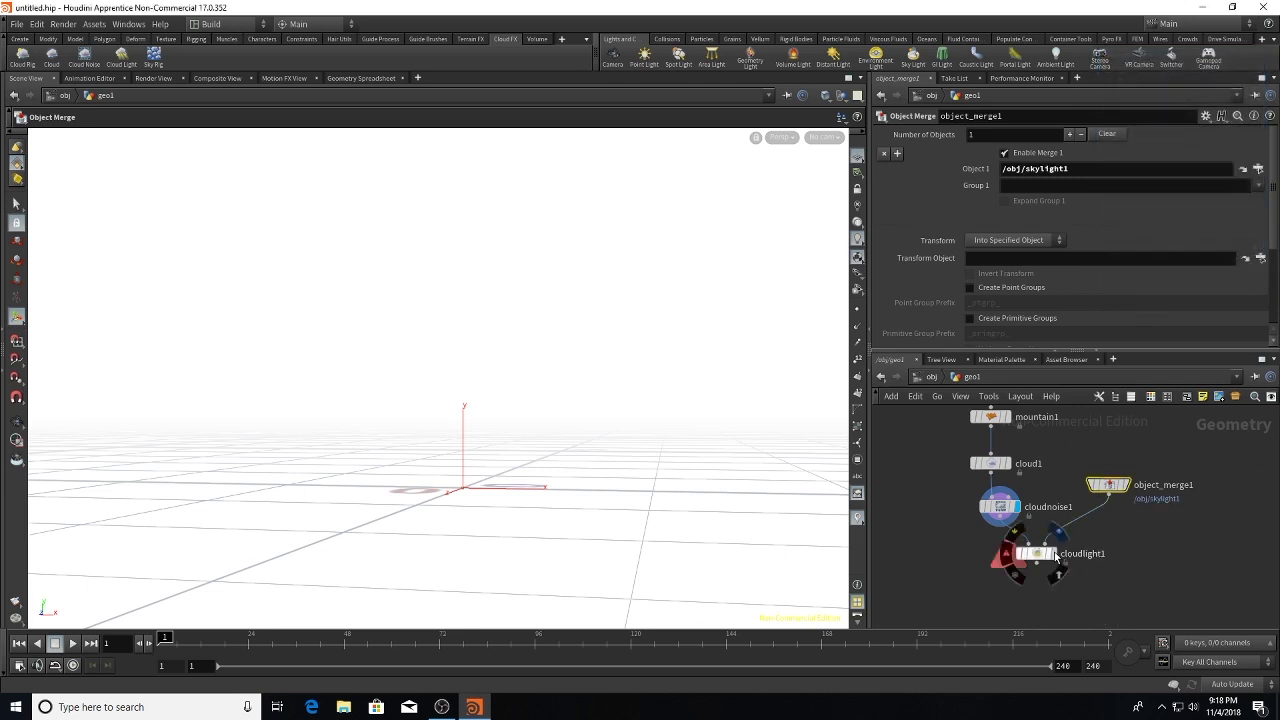
left_click(1057, 531)
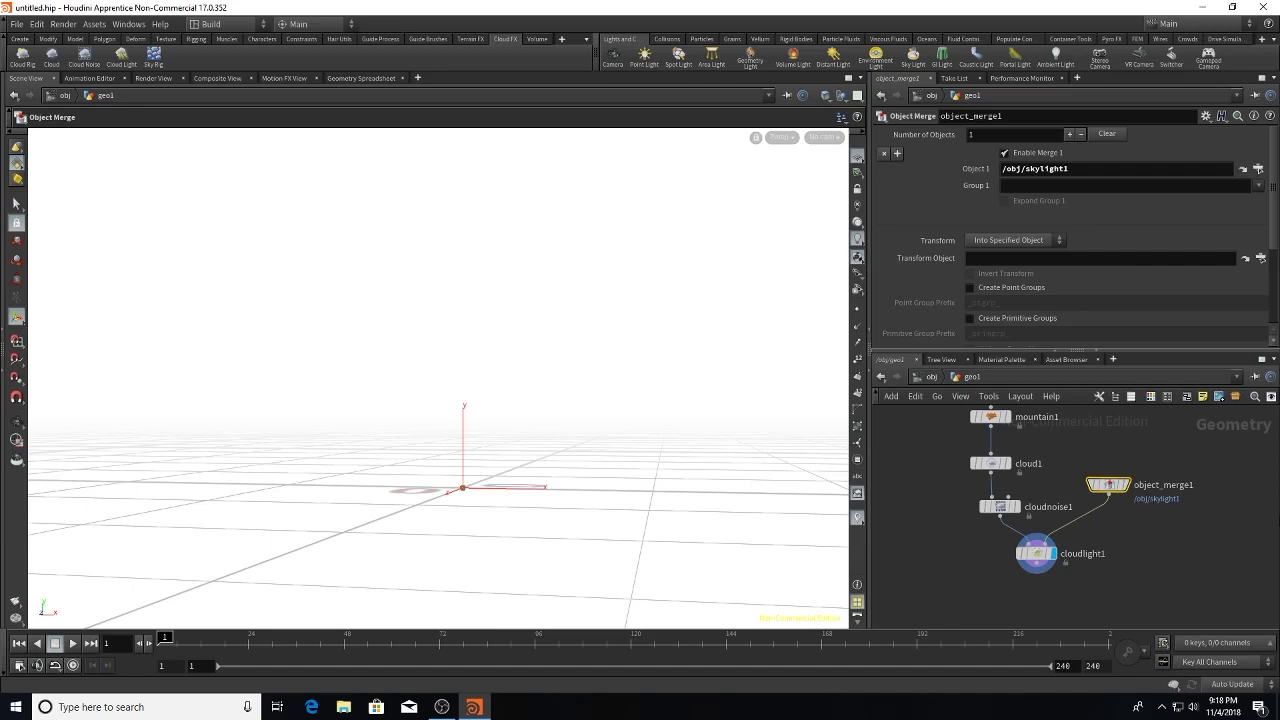
Step: Start a test render of the cloud in the Render View and stop it
left_click(153, 78)
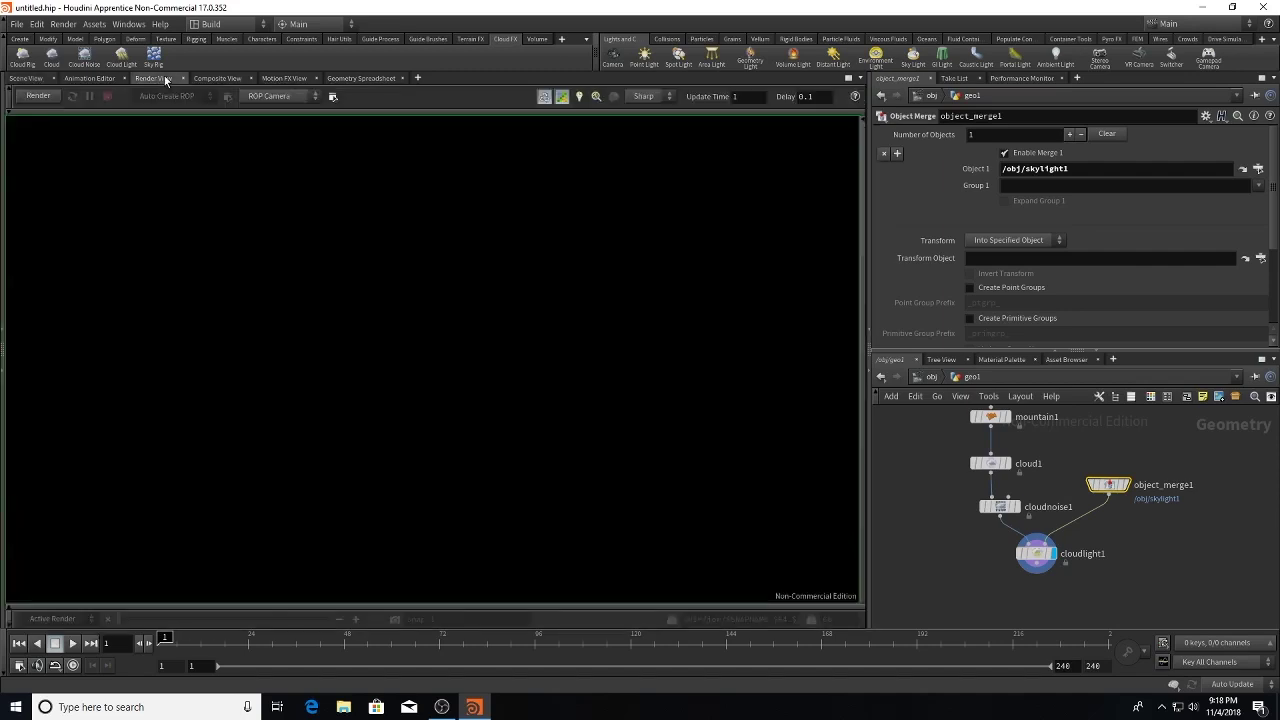
left_click(42, 96)
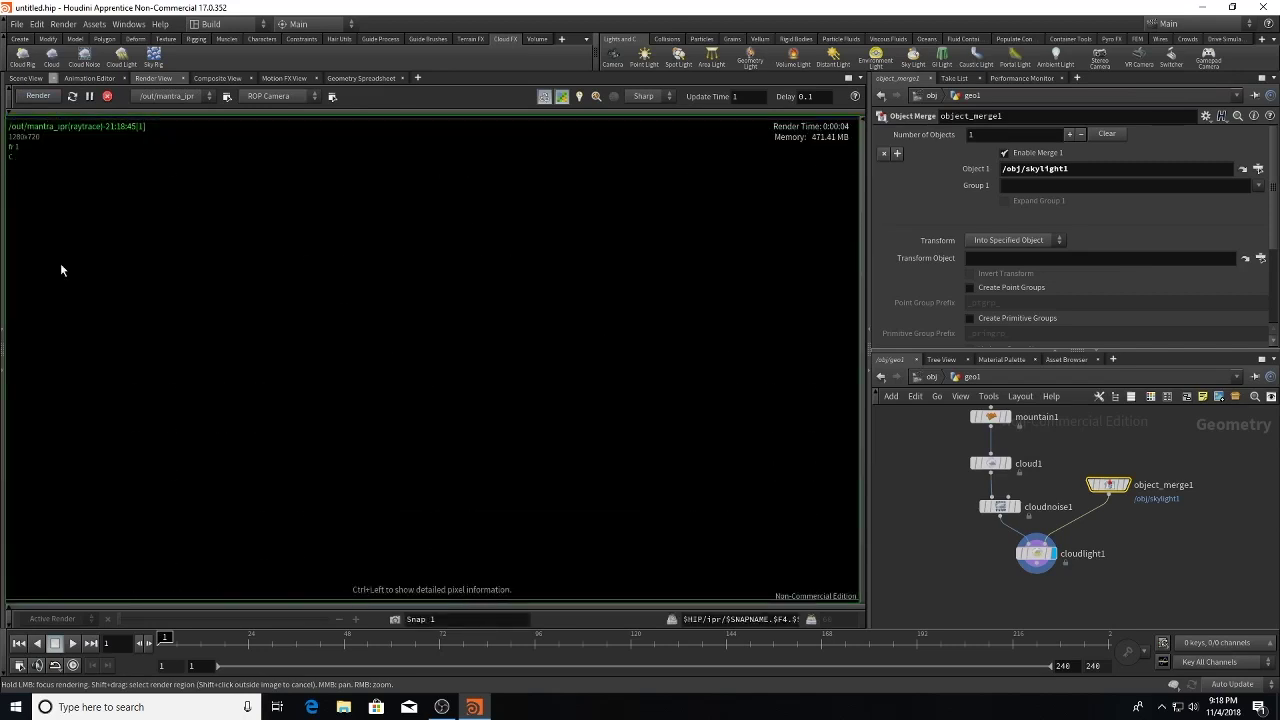
left_click(107, 96)
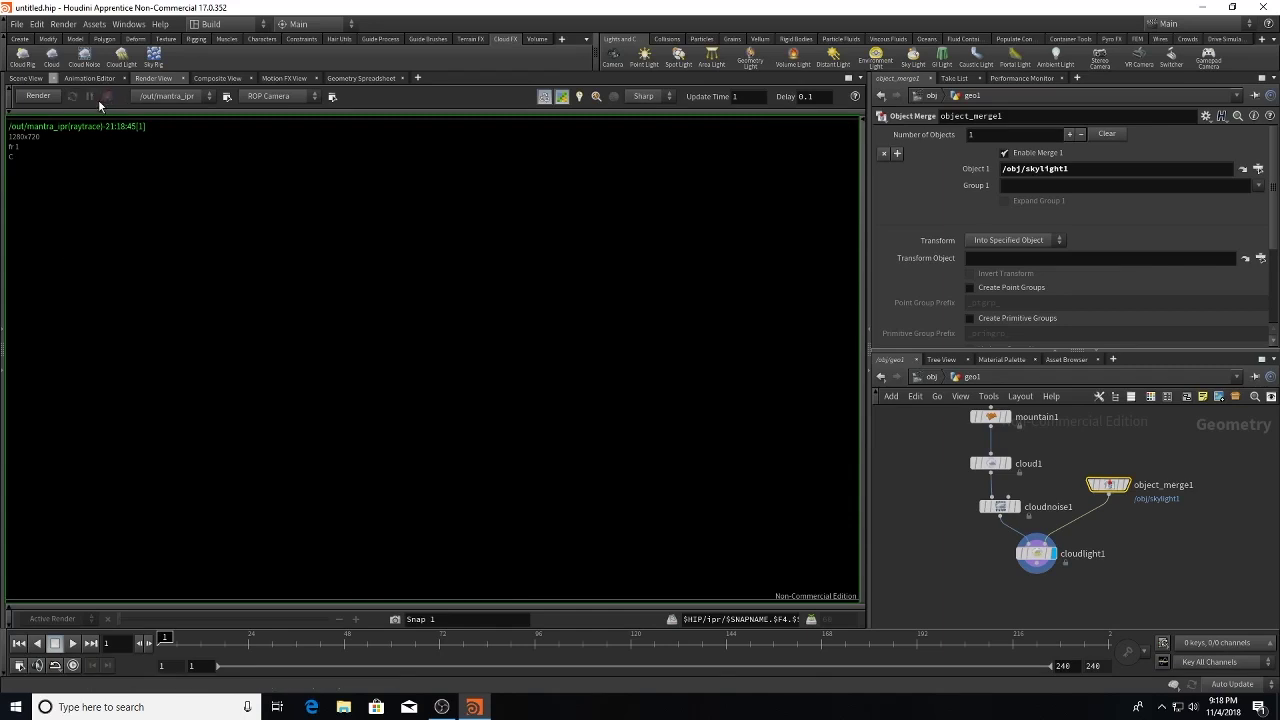
Step: Return to the scene view, display the Cloud node, and select it to show its parameters
left_click(28, 78)
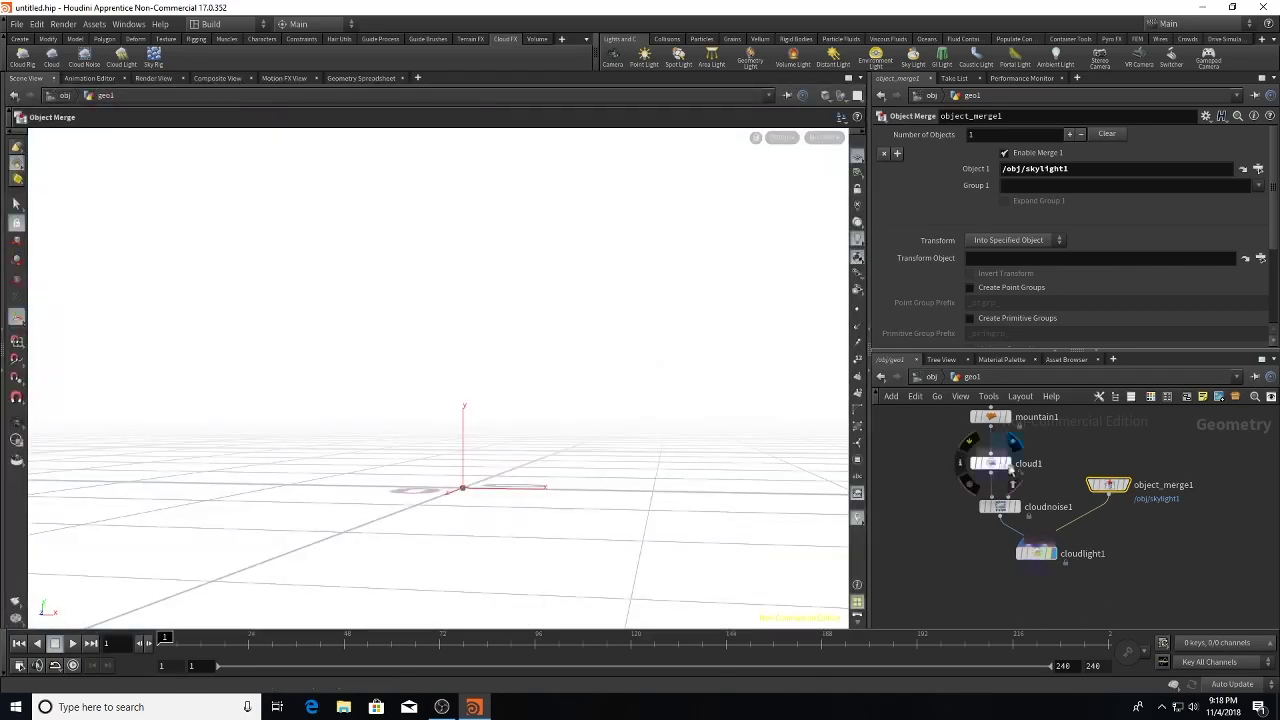
left_click(1012, 470)
left_click(992, 463)
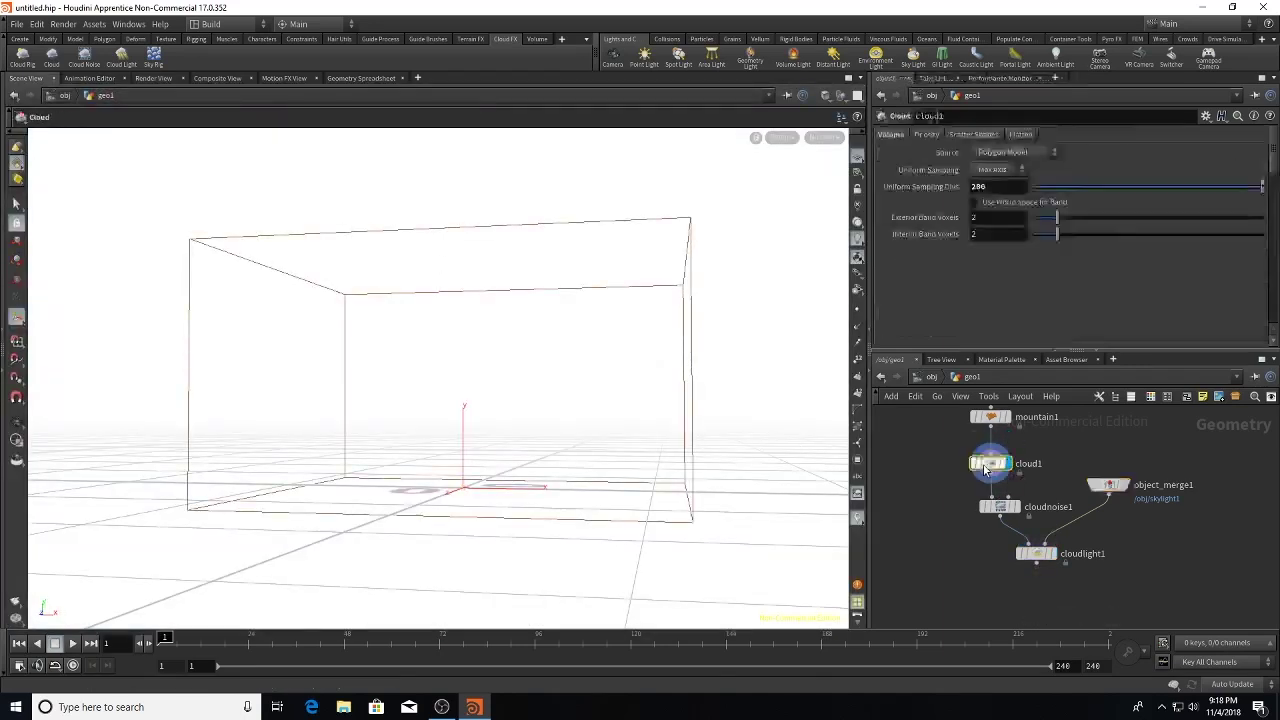
Step: Check the Cloud node's Source options, keeping Polygon Model, and look over the node network
left_click(1030, 153)
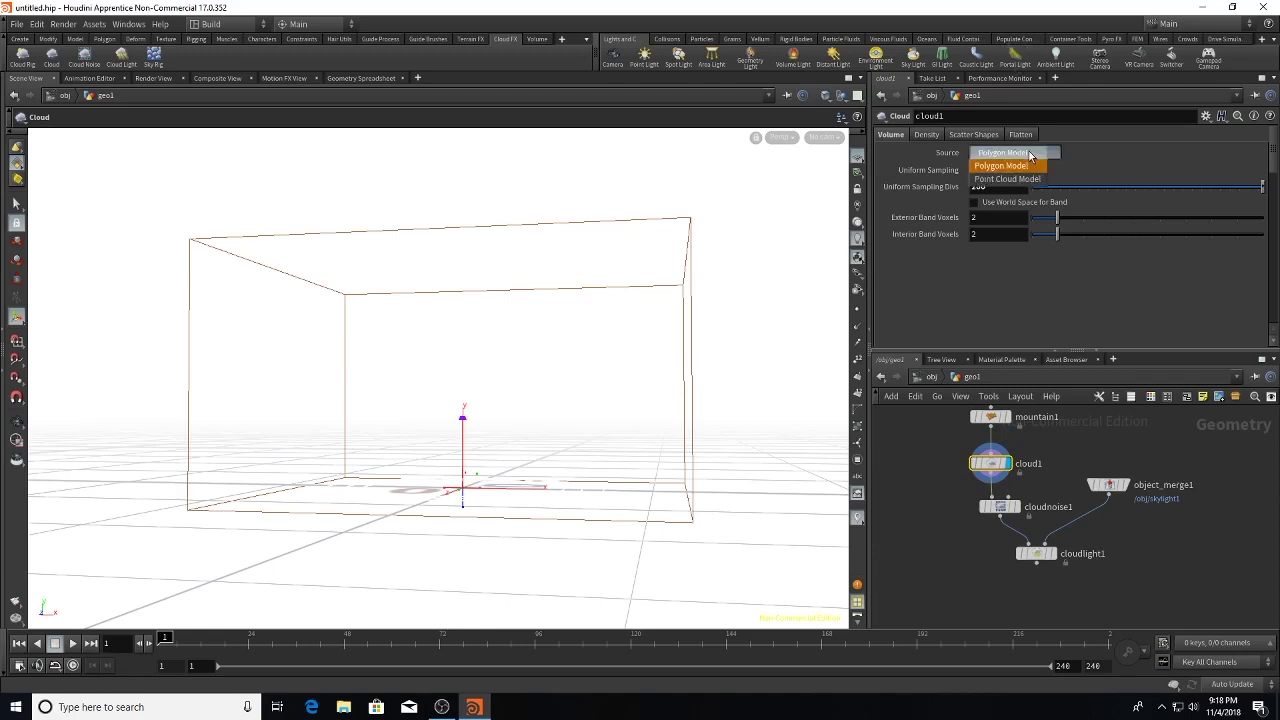
left_click(1028, 164)
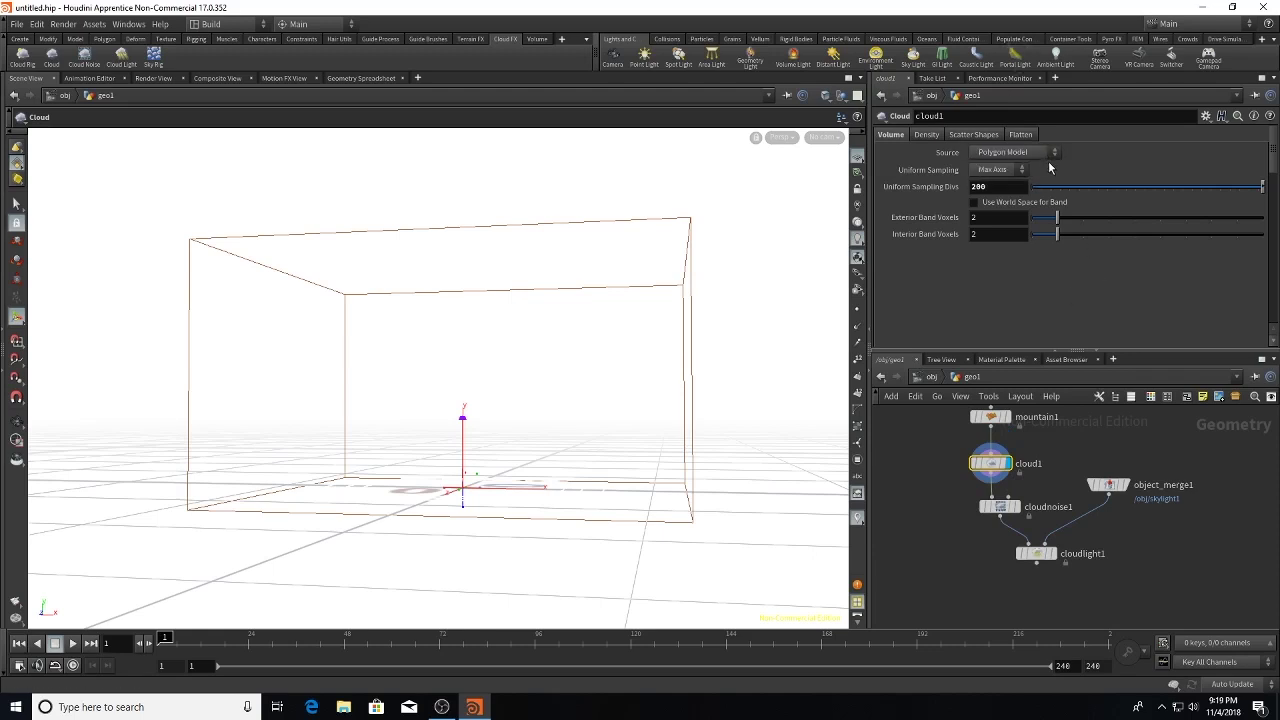
scroll(965, 550, "down", 4)
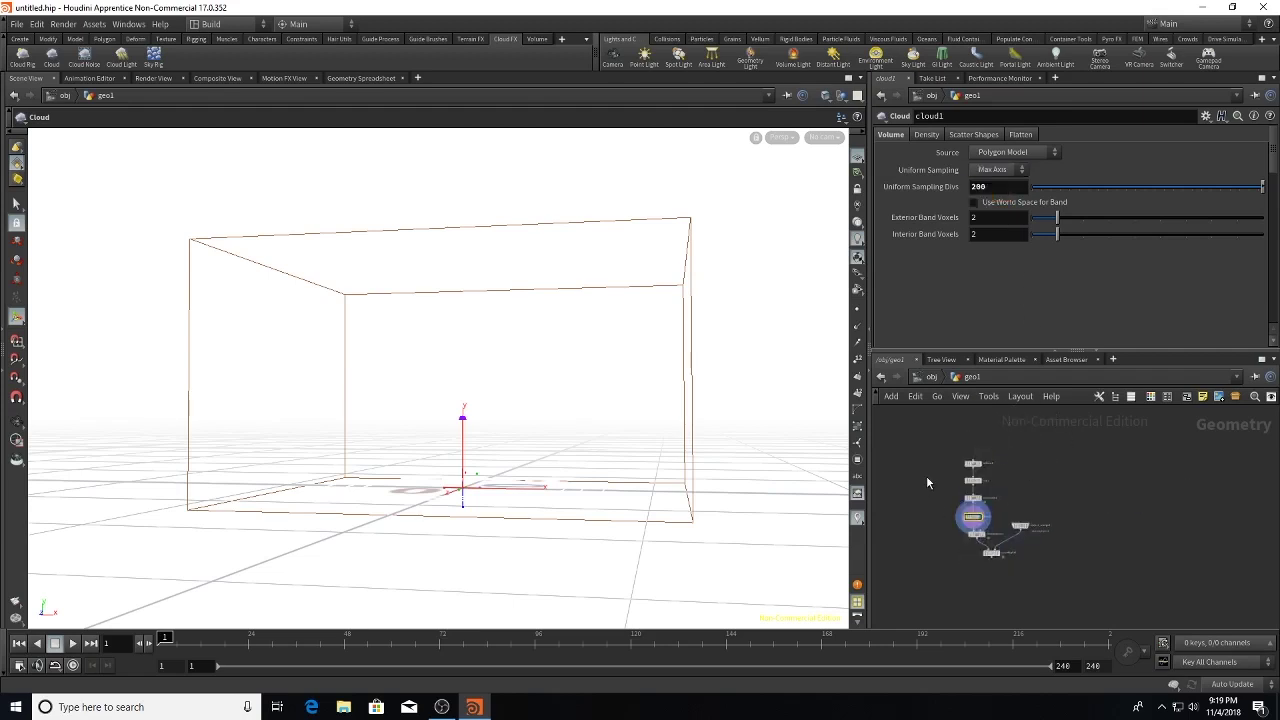
scroll(972, 432, "up", 3)
Step: Move the Mountain and Clip nodes aside and wire the sphere directly into the Cloud node
left_click_drag(975, 573, 1063, 566)
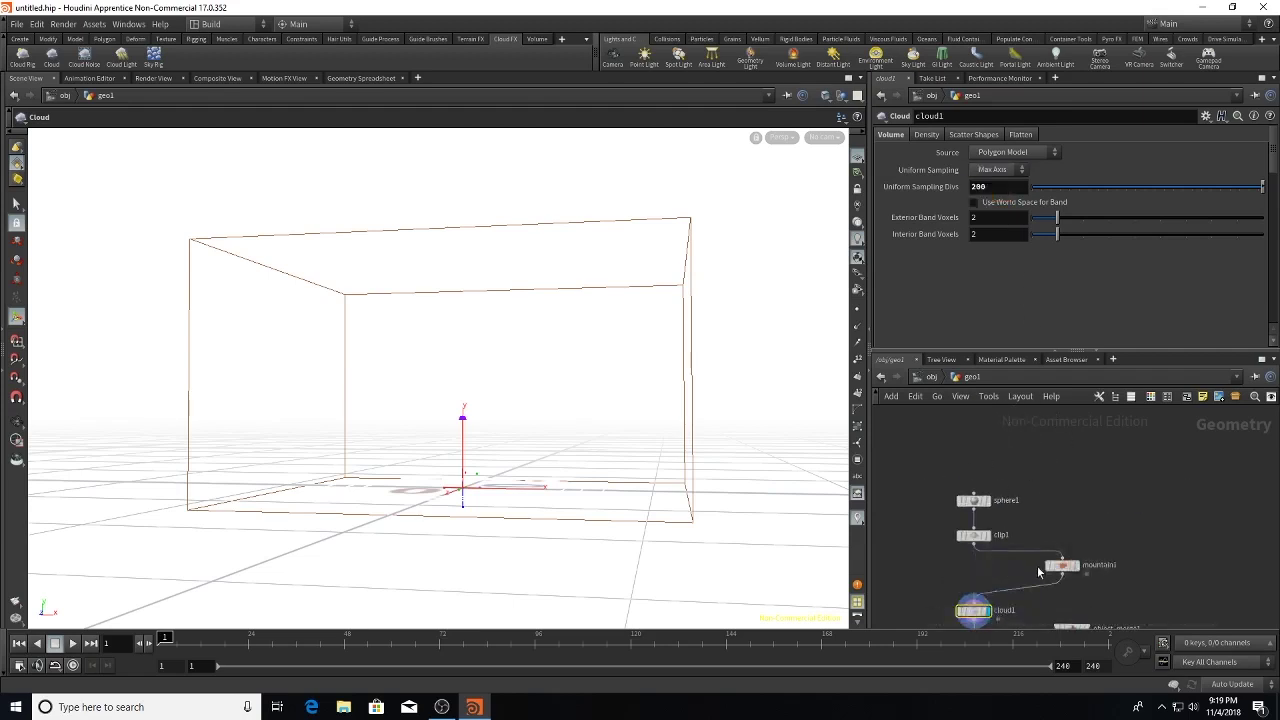
left_click(974, 545)
left_click(973, 601)
left_click_drag(974, 535, 1046, 526)
left_click(974, 509)
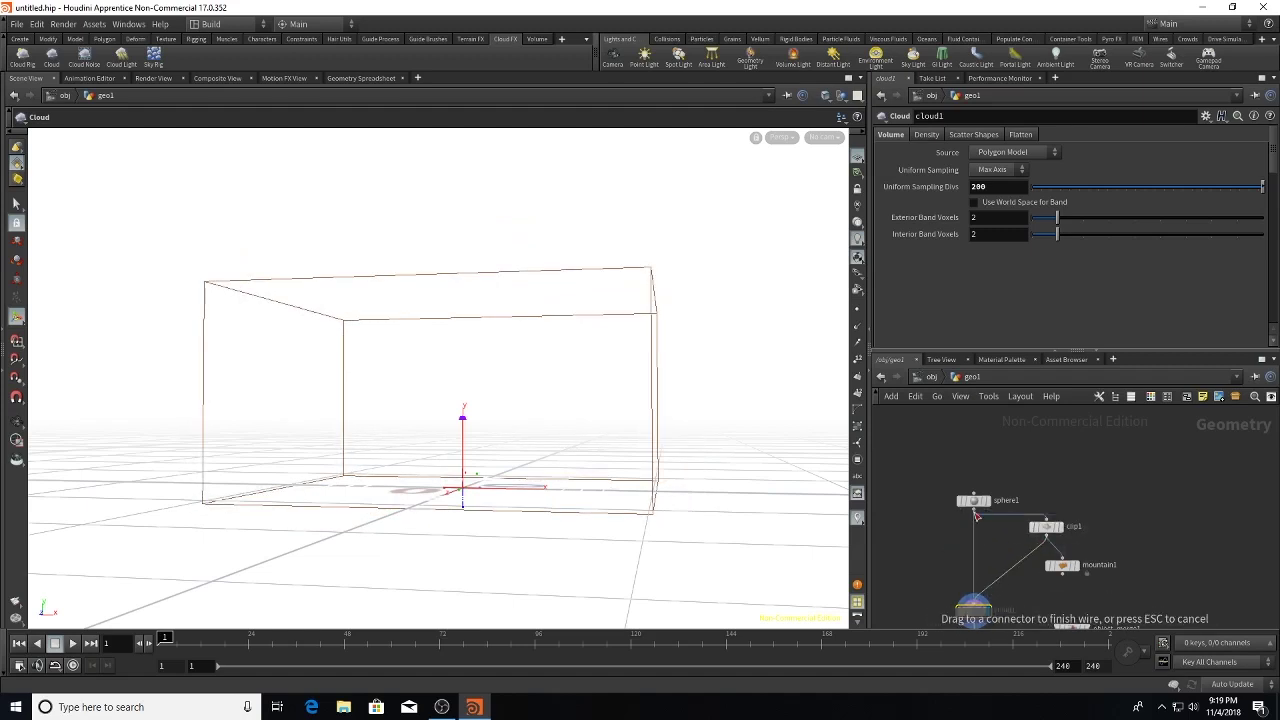
left_click(973, 602)
scroll(974, 502, "down", 2)
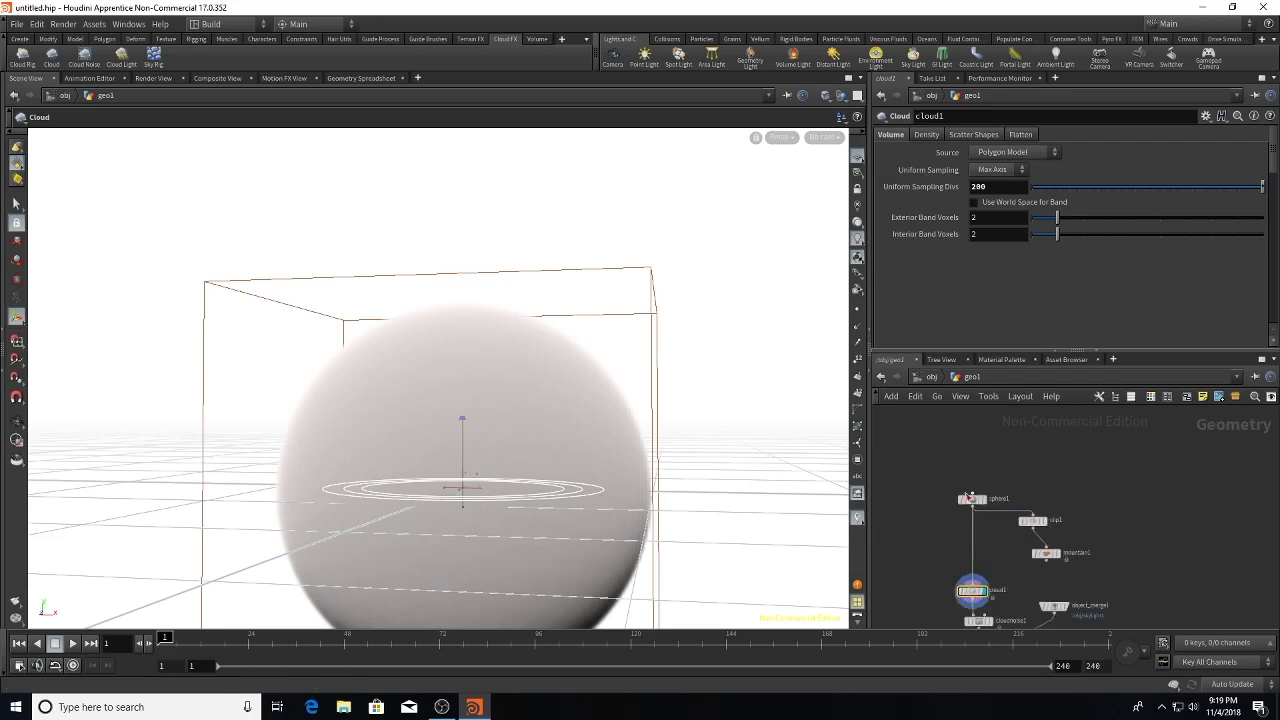
Step: Put the Clip and Mountain nodes back in the chain between the sphere and the Cloud node
scroll(994, 551, "up", 3)
left_click_drag(1042, 502, 972, 512)
mouse_move(1072, 553)
left_click_drag(1072, 548, 943, 508)
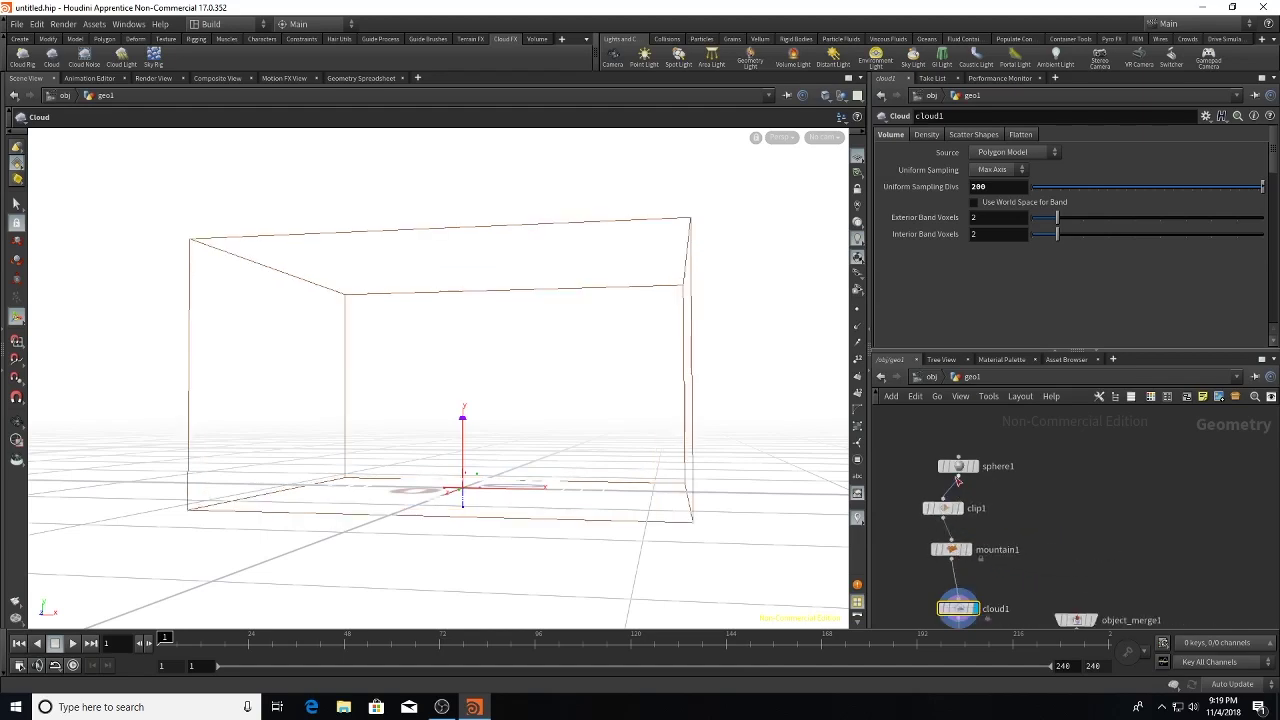
Step: Display the Mountain node and move the Sphere, Clip and Mountain nodes together away from the Cloud node to make room
left_click(958, 466)
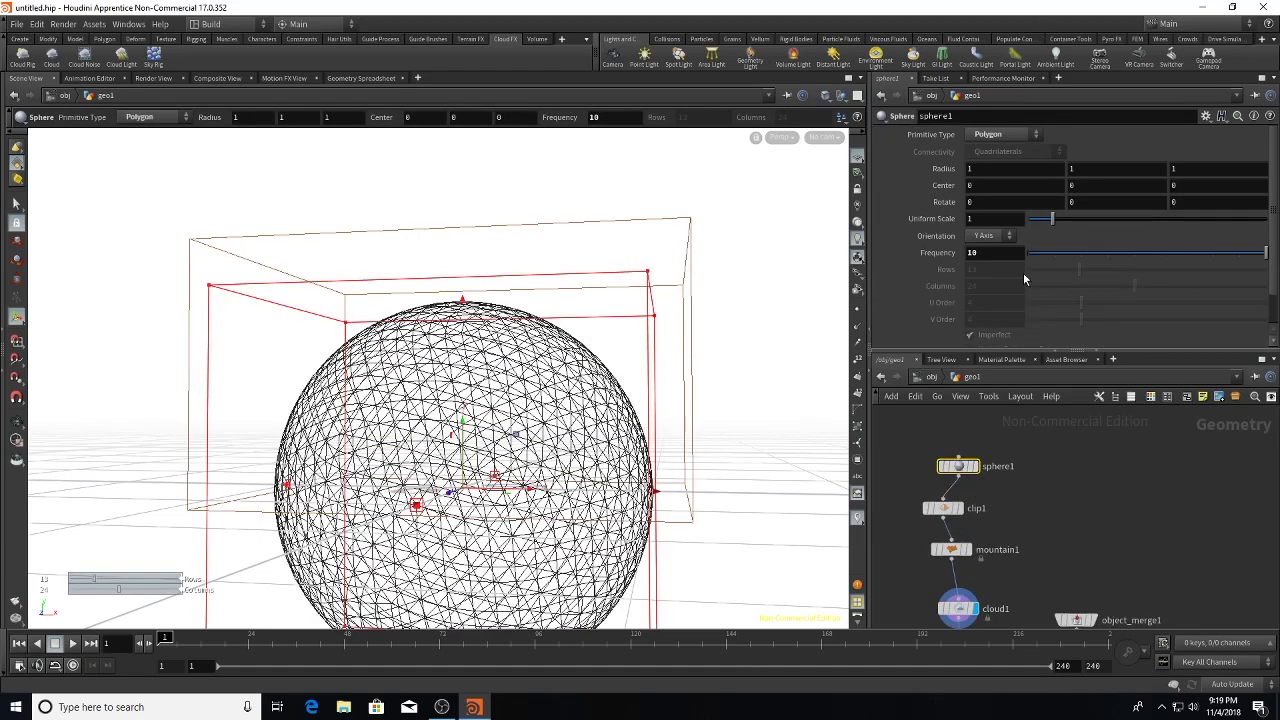
scroll(1023, 279, "down", 1)
scroll(950, 560, "down", 2)
left_click(953, 572)
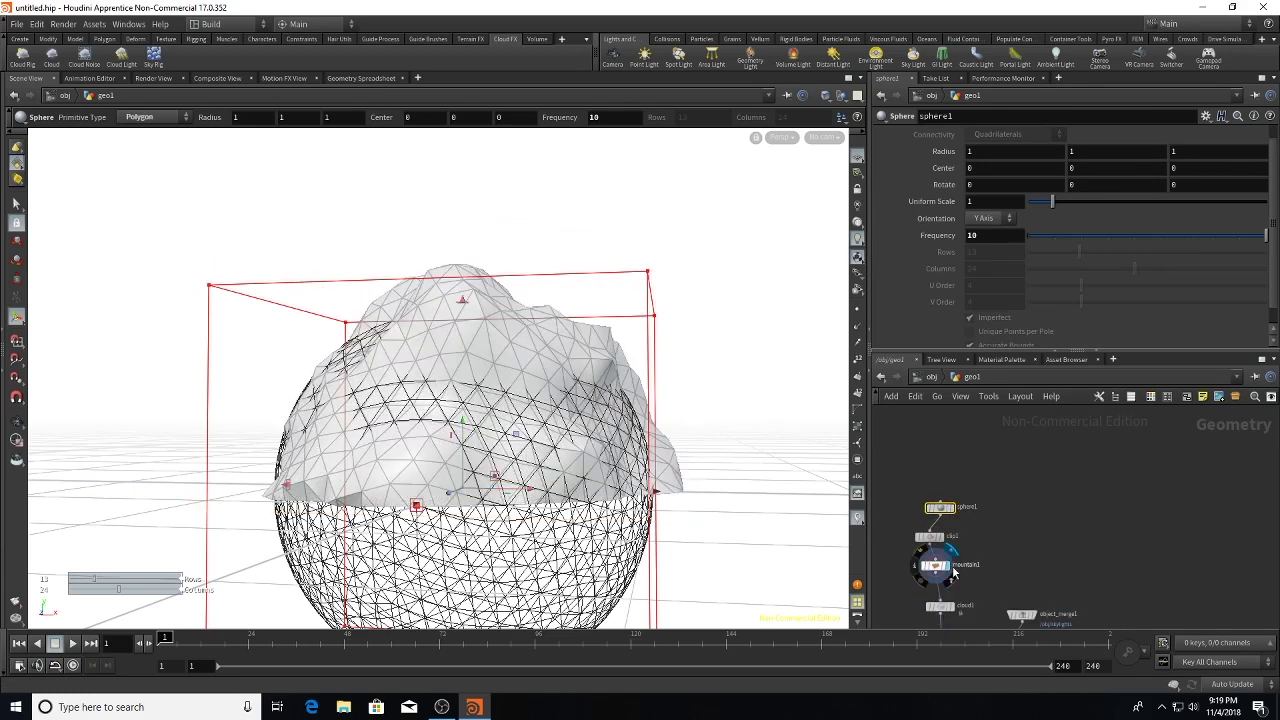
scroll(1055, 515, "down", 2)
scroll(998, 560, "up", 2)
left_click_drag(950, 437, 987, 470)
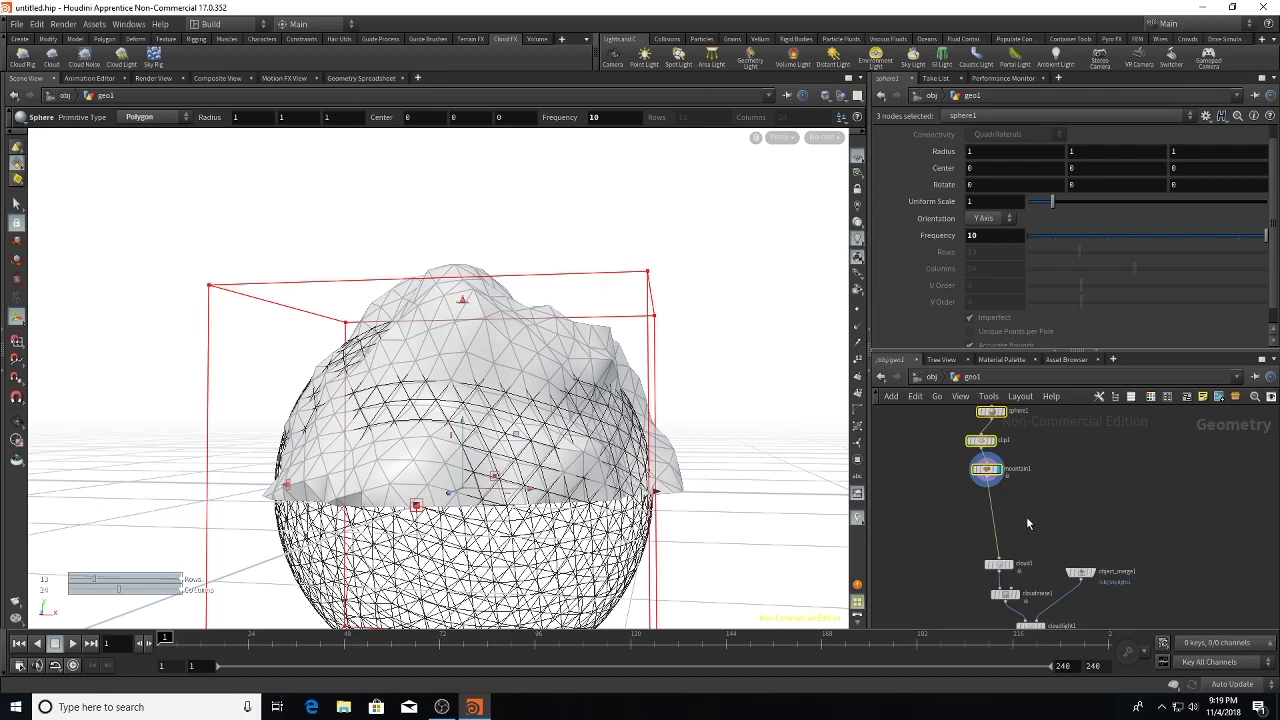
Step: Insert a PolyExtrude node between the Mountain and Cloud nodes and display it
left_click(1024, 514)
key("Tab")
type("poly")
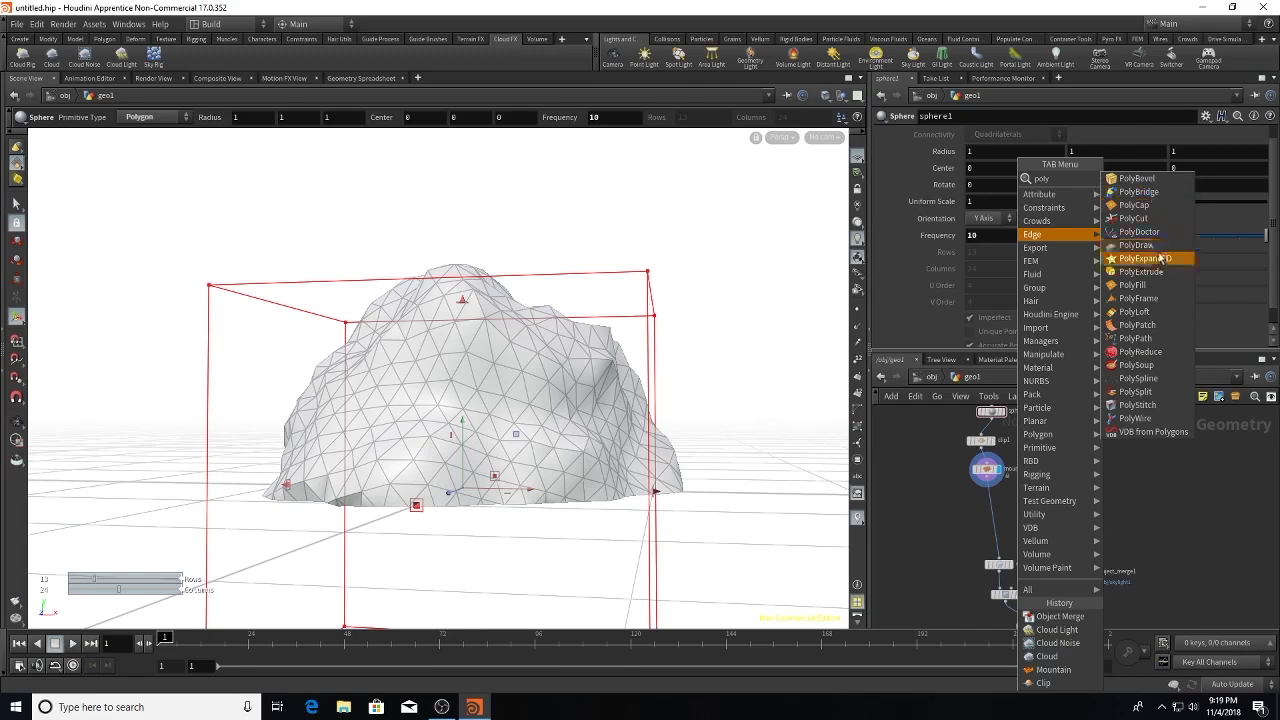
left_click(1156, 276)
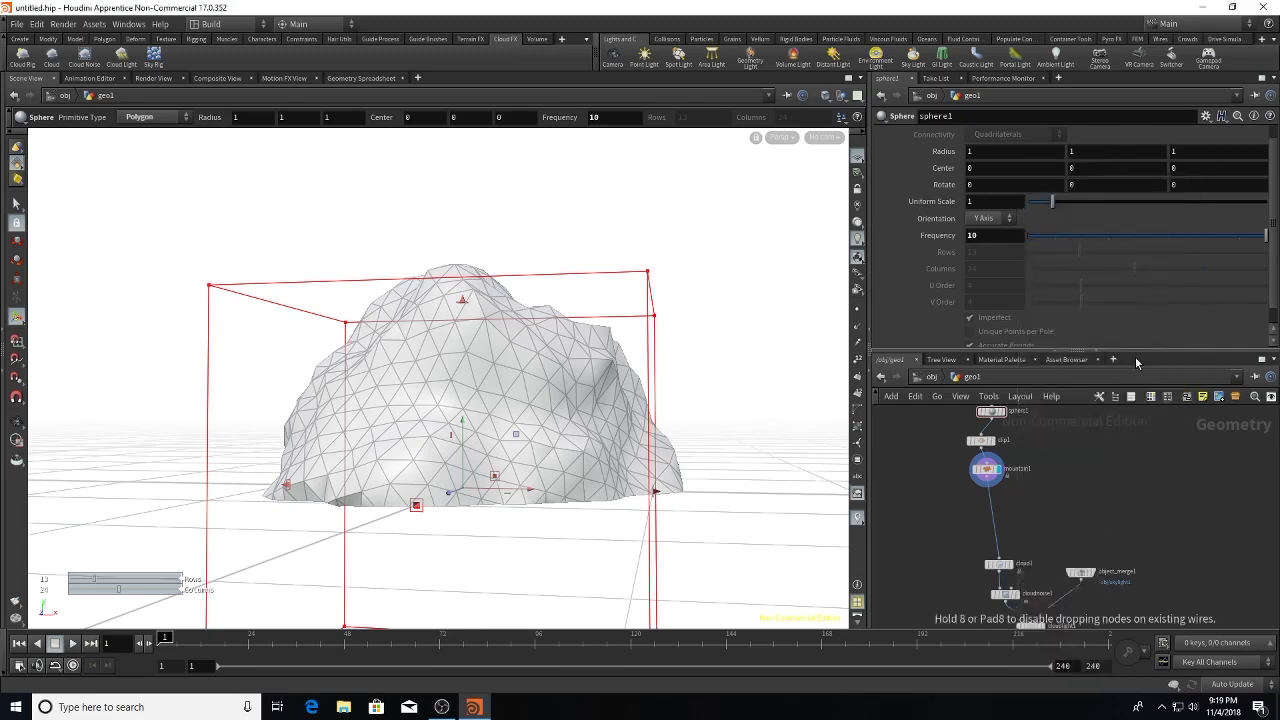
left_click(994, 511)
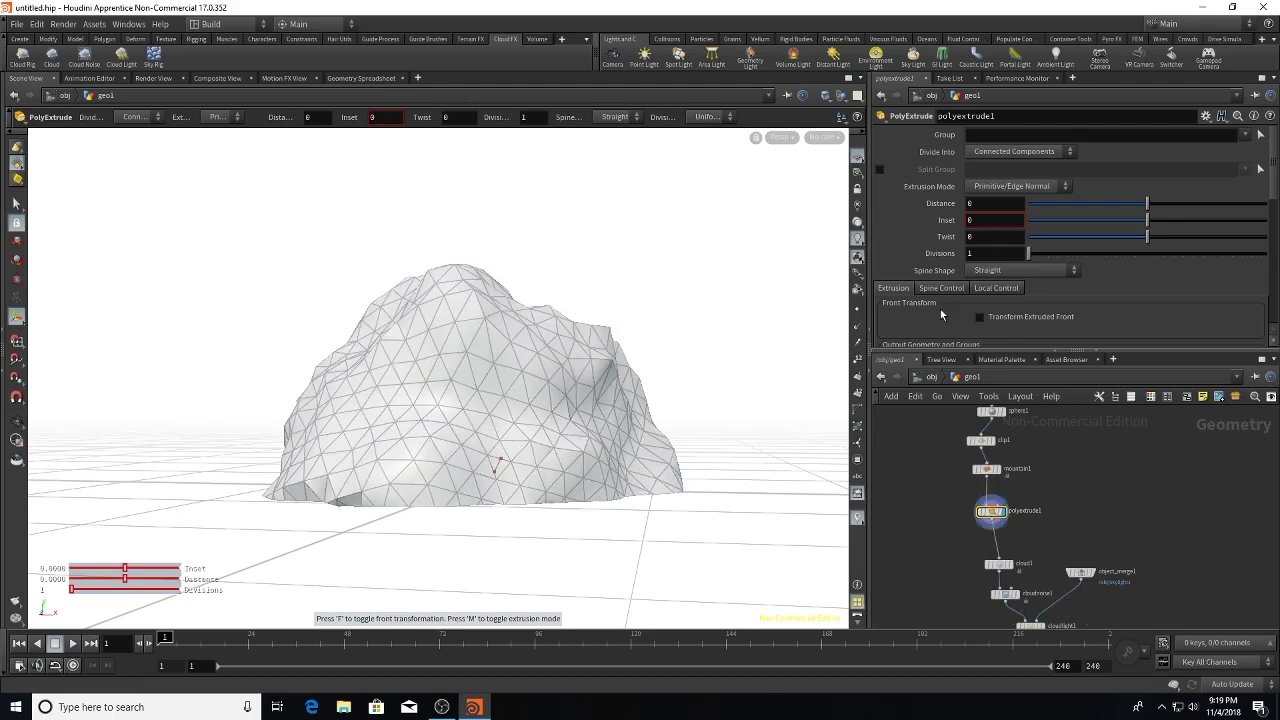
Step: Turn on Output Back for the PolyExtrude node and view the mesh from its open underside
scroll(1077, 252, "down", 2)
scroll(1051, 306, "down", 2)
left_click(980, 228)
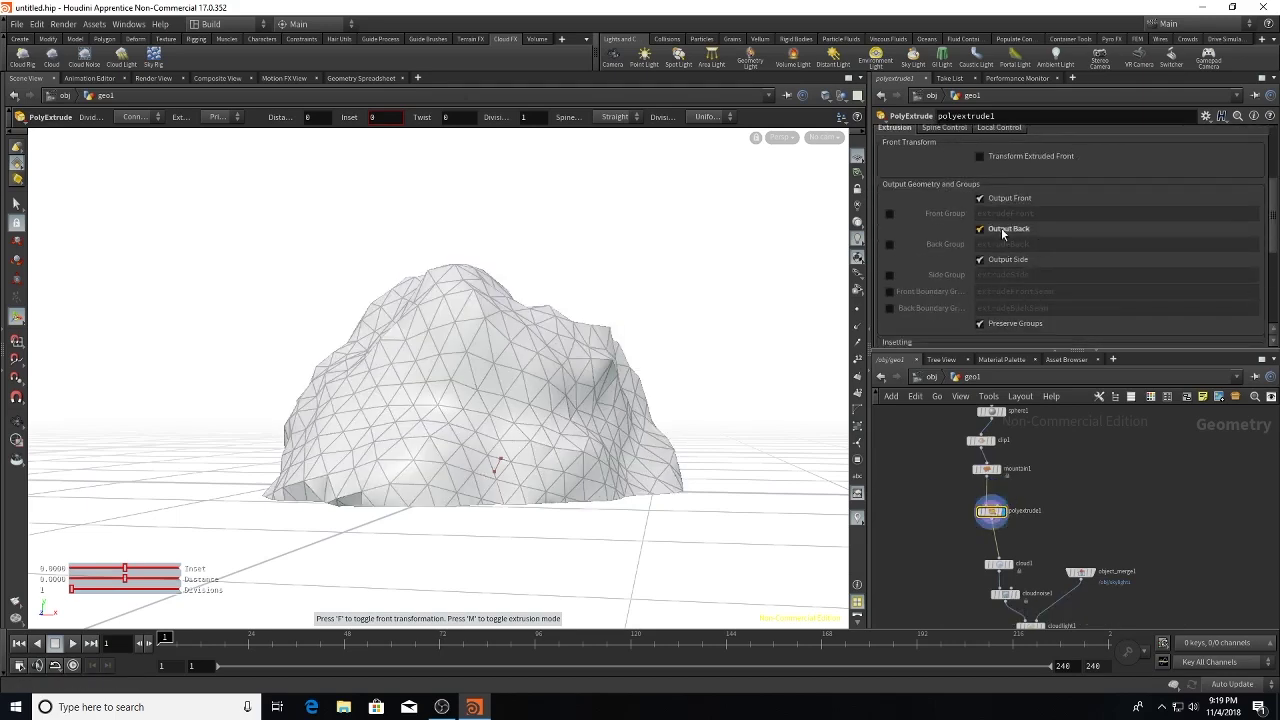
key("Escape")
left_click_drag(800, 383, 801, 311)
key("Return")
scroll(1072, 173, "up", 5)
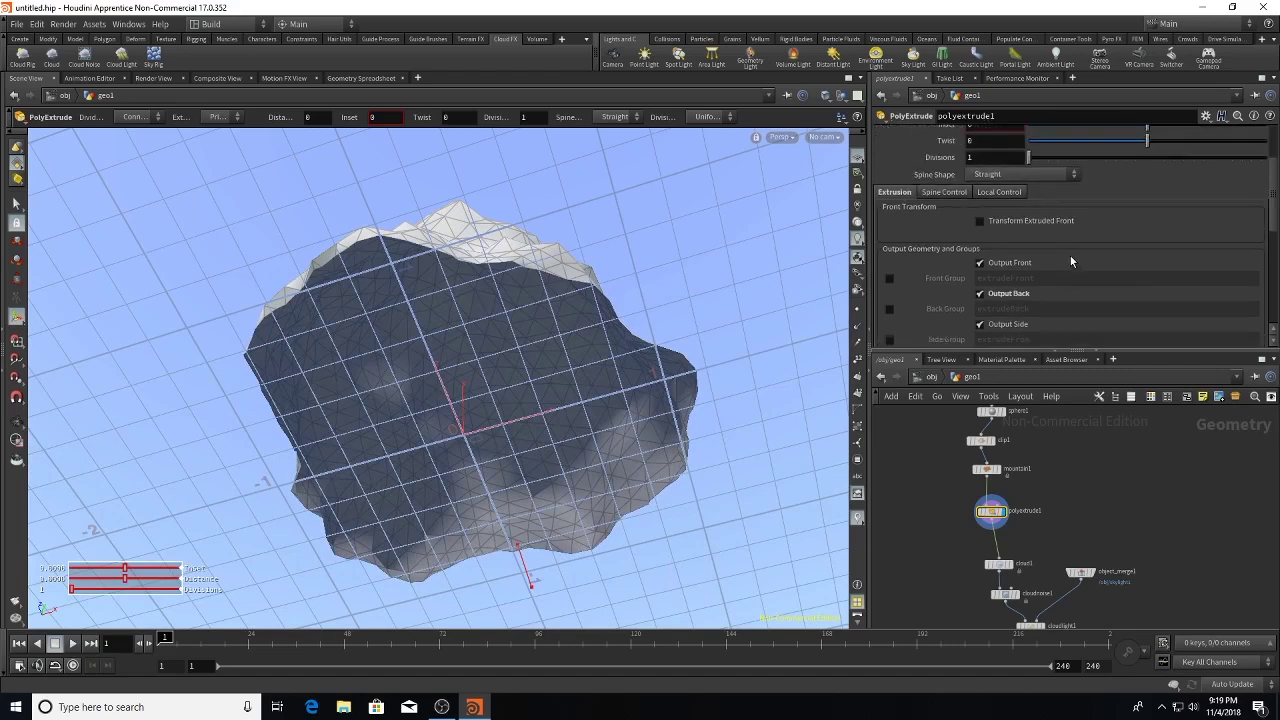
Step: Try several extrusion distances on the PolyExtrude node and settle on a Distance of -0.034
mouse_move(1147, 207)
left_mouse_down()
mouse_move(1167, 208)
mouse_move(1140, 209)
left_mouse_up()
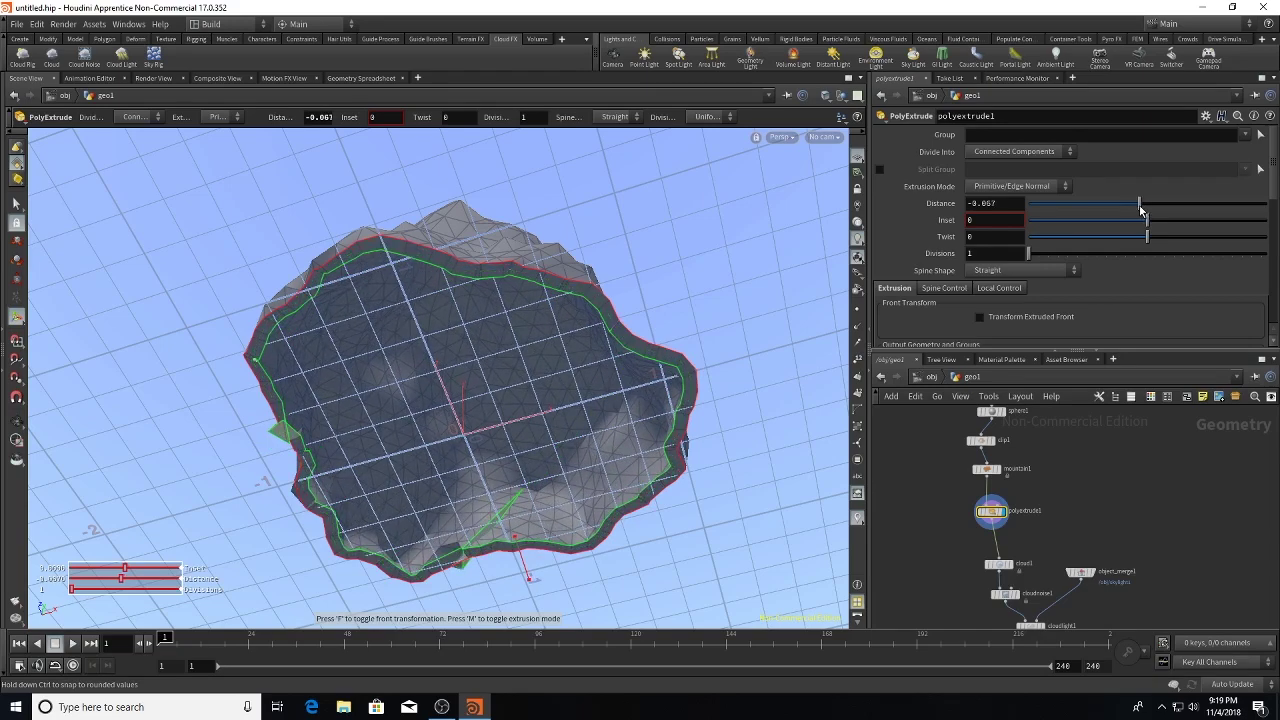
left_click_drag(591, 370, 709, 484)
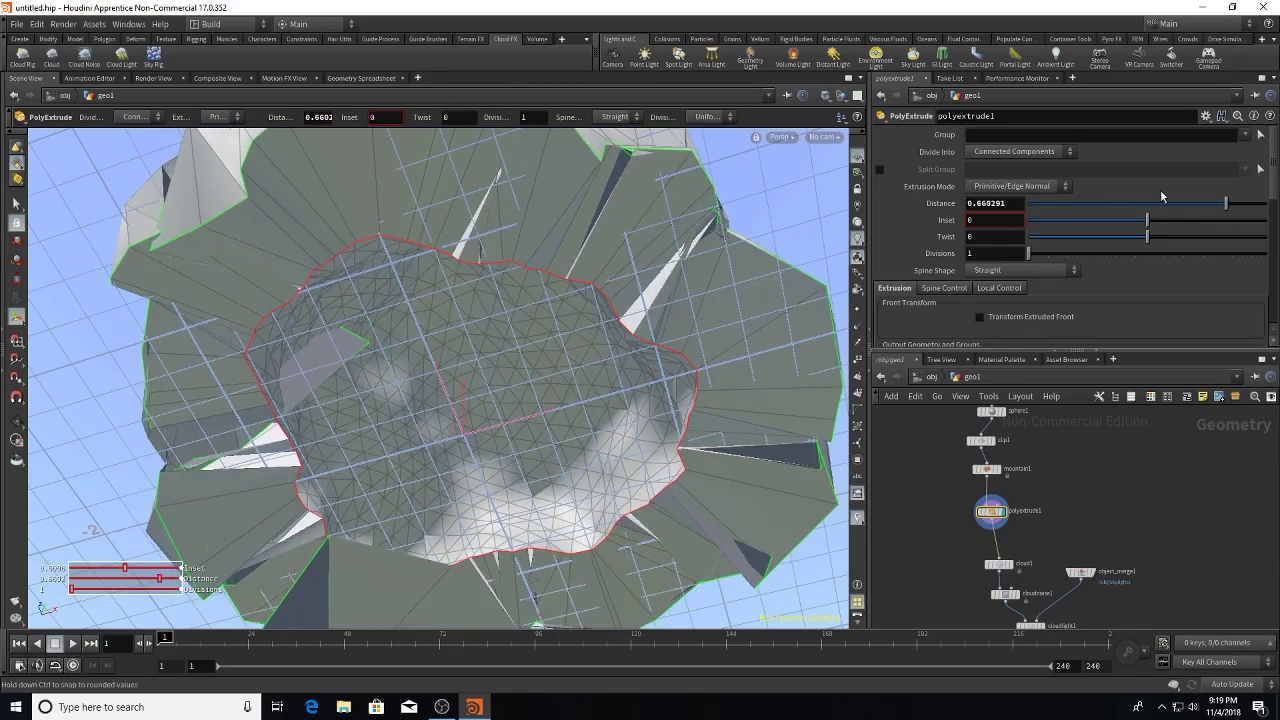
left_click_drag(1191, 204, 1100, 210)
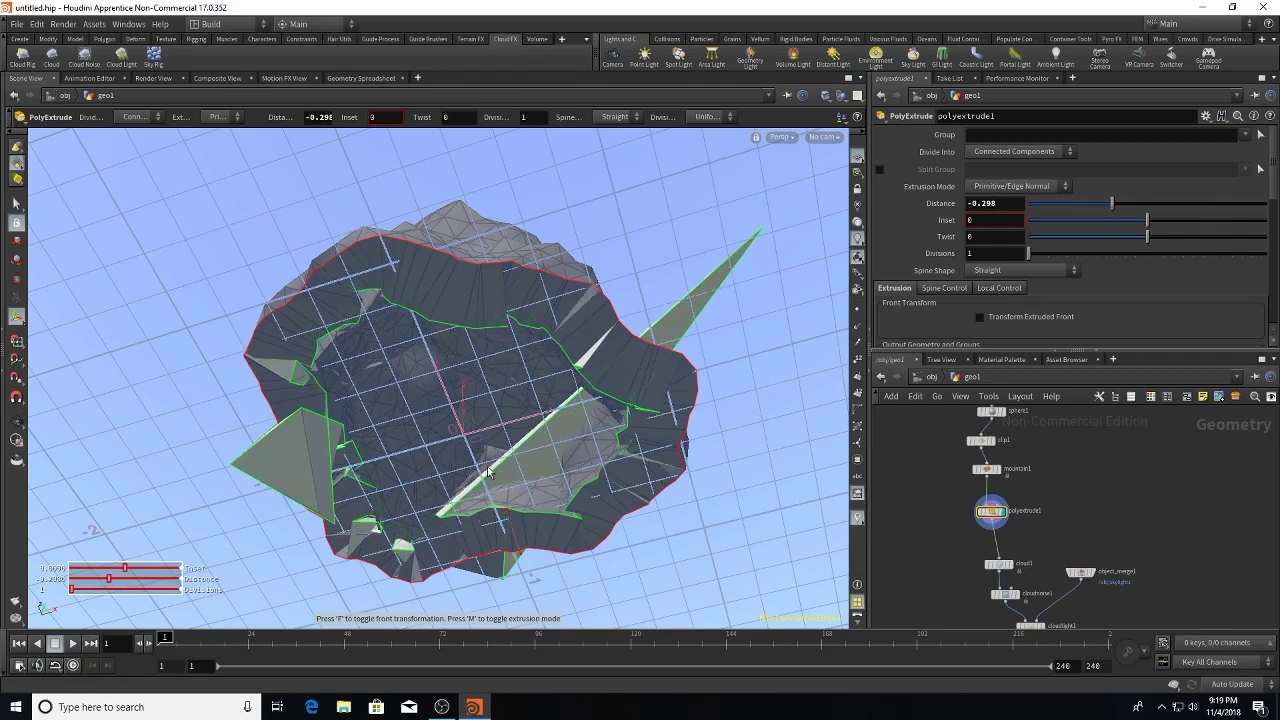
left_click_drag(1128, 215, 1144, 205)
left_click_drag(718, 356, 581, 511, "alt")
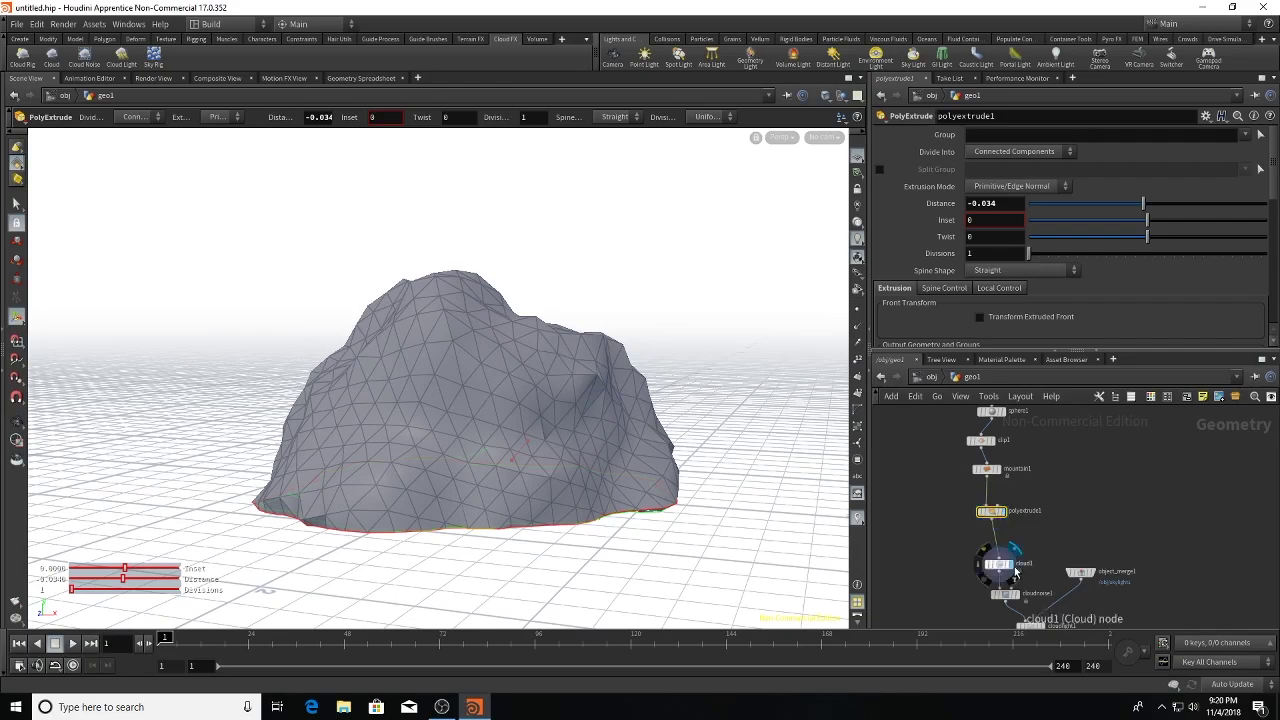
Step: Display the Cloud node and view the resulting volume from a slightly higher angle
left_click(1008, 564)
key("Escape")
left_click_drag(601, 497, 591, 430)
key("Return")
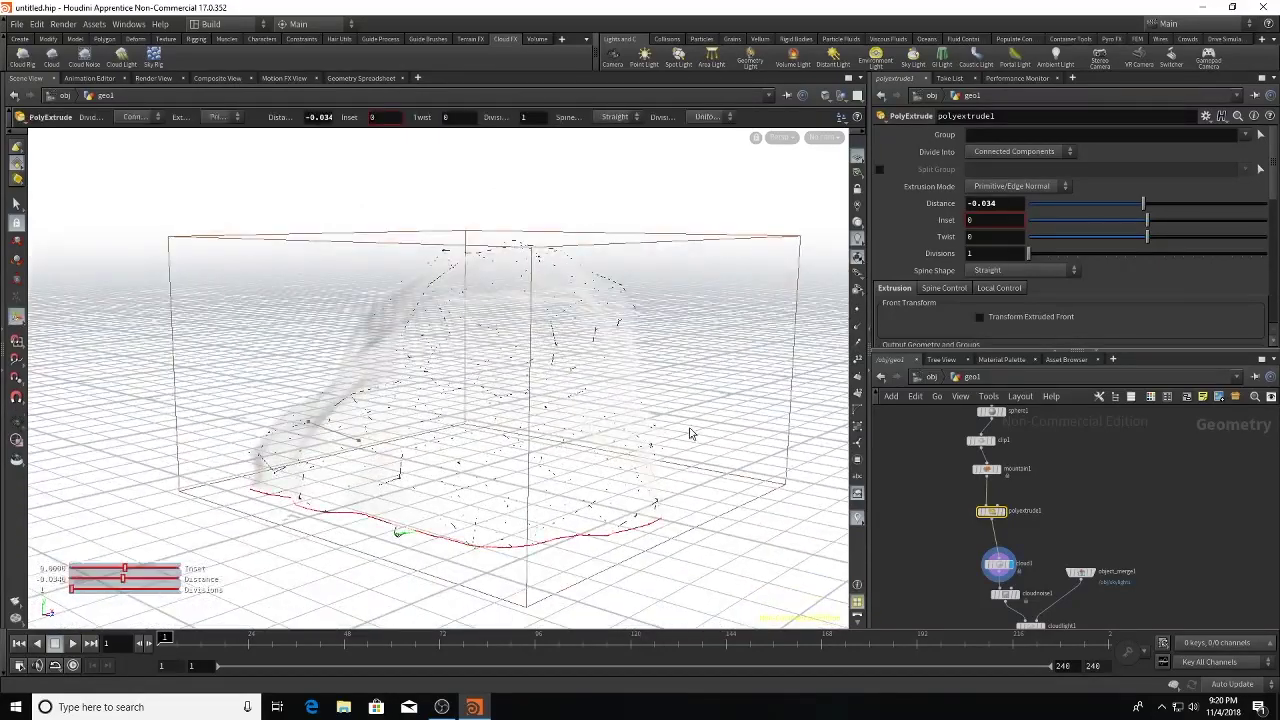
Step: Start a test render of the extruded cloud in the Render View and stop it
left_click(169, 76)
left_click(48, 97)
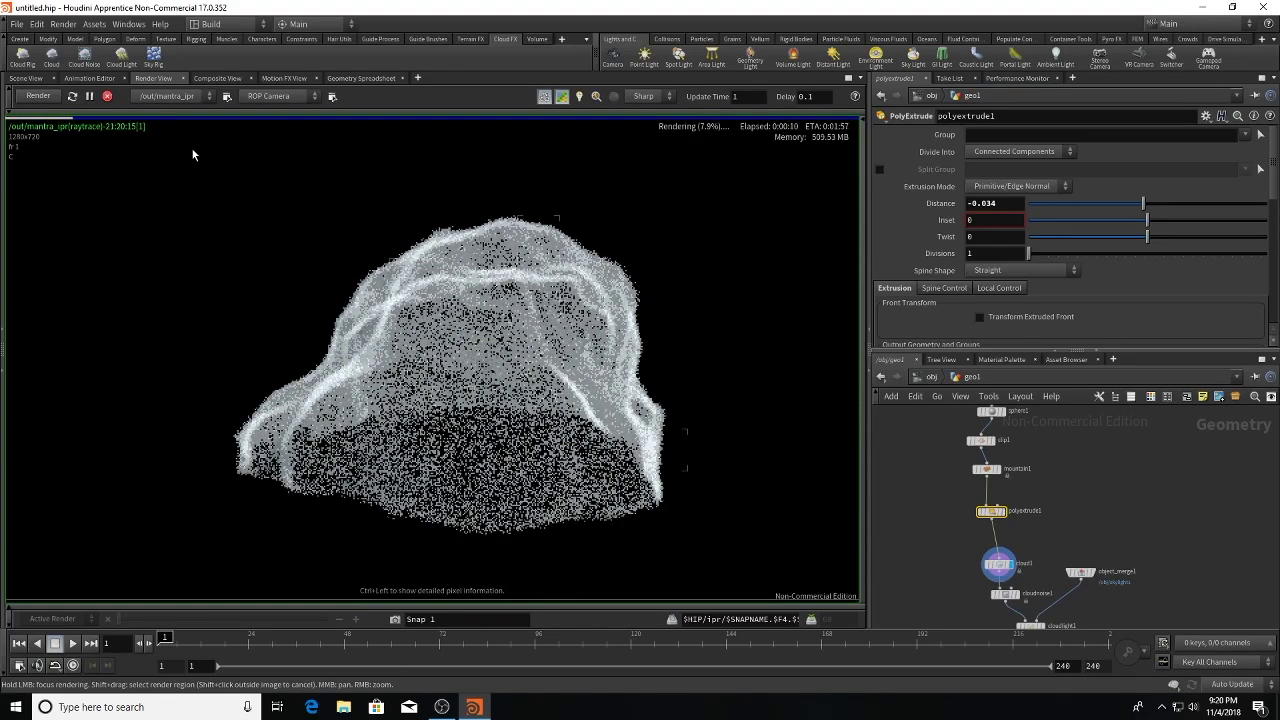
left_click(107, 96)
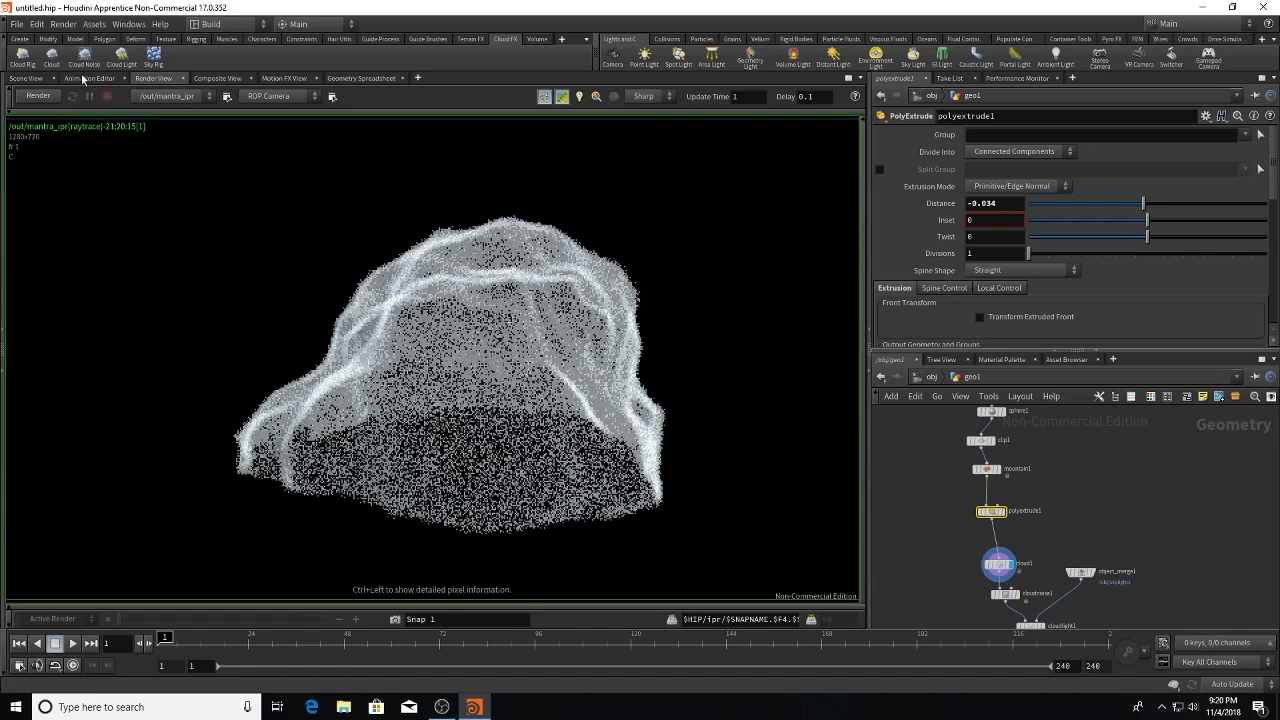
Step: Return to the scene view and set the Cloud node's Uniform Sampling Divs to 400
left_click(30, 78)
scroll(1014, 529, "up", 2)
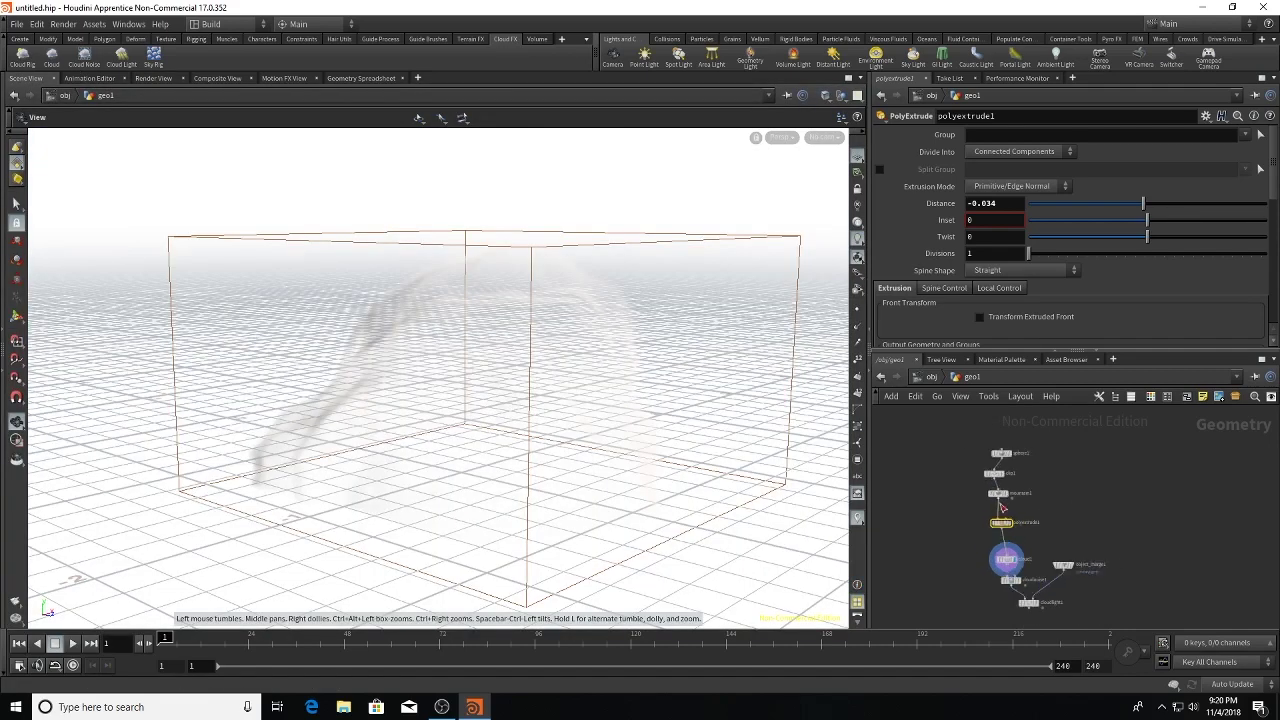
scroll(988, 468, "down", 4)
scroll(1014, 525, "up", 4)
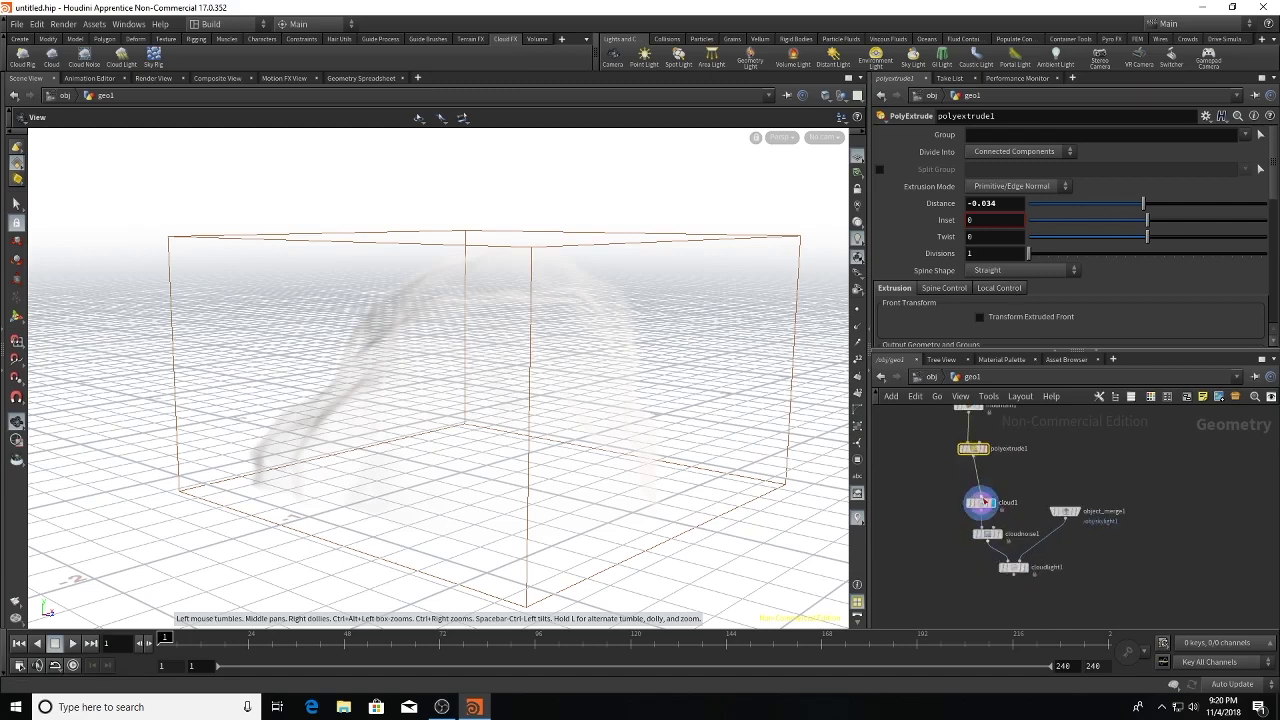
left_click(981, 502)
double_click(976, 187)
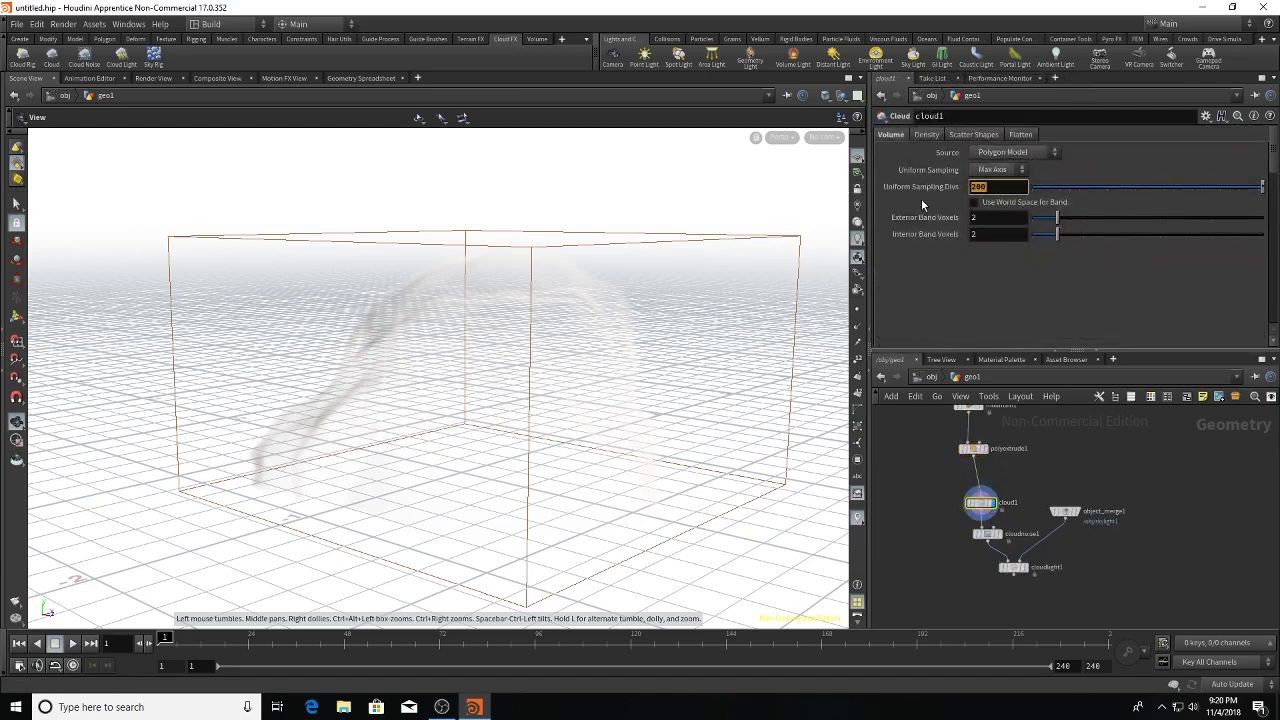
type("400")
key("Return")
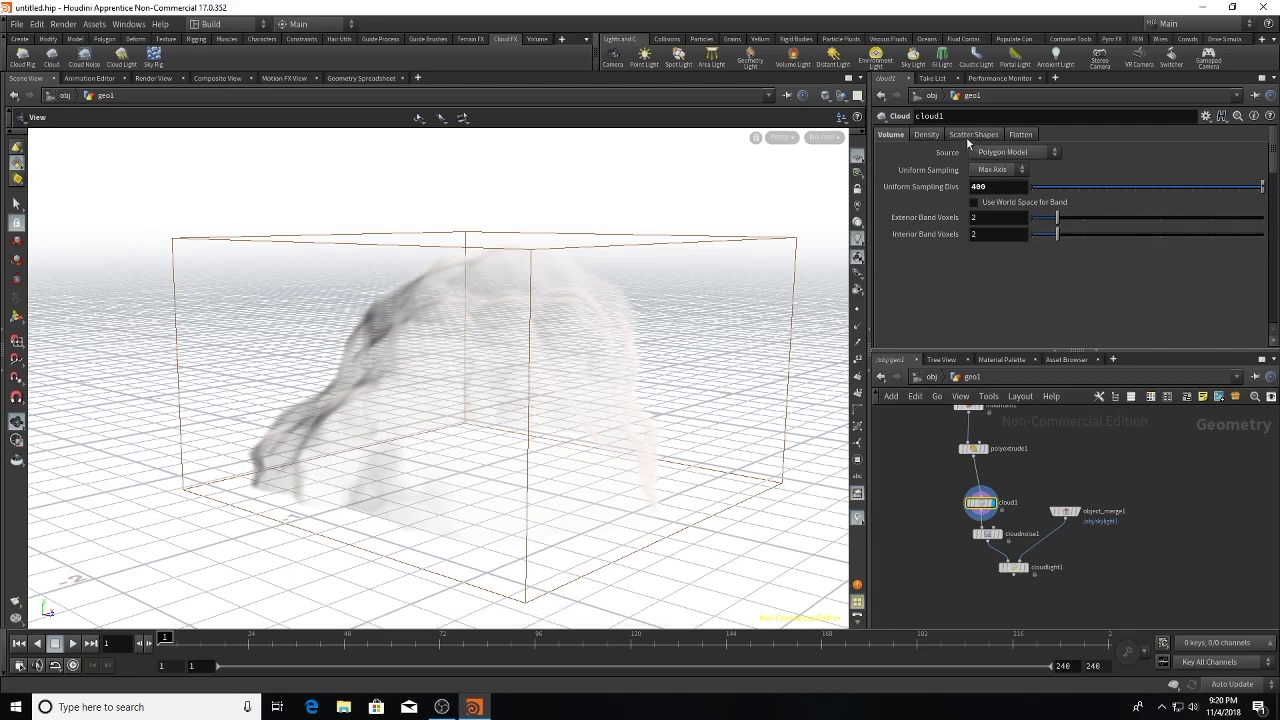
Step: Add three points to the Cloud's Density Remap ramp, including one near position 0.2, value 0.83 and one near 0.02, value 0.96
scroll(972, 148, "down", 3)
left_click(926, 134)
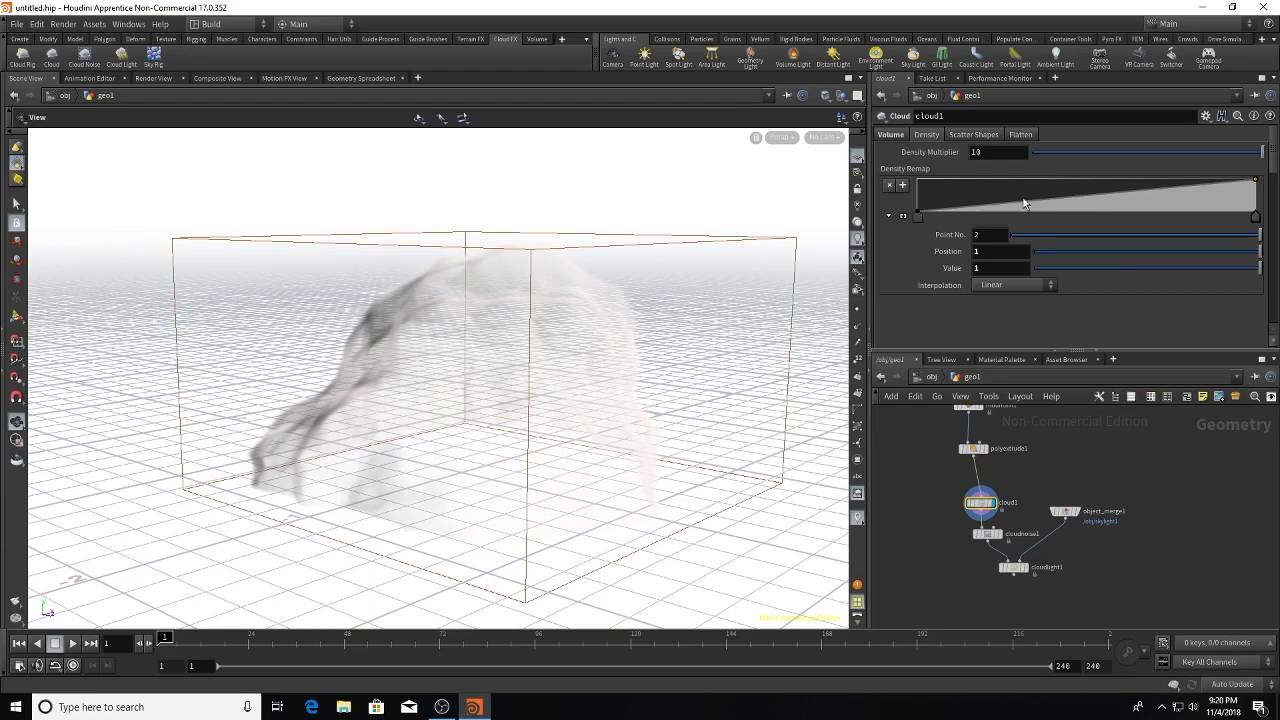
left_click_drag(988, 206, 983, 186)
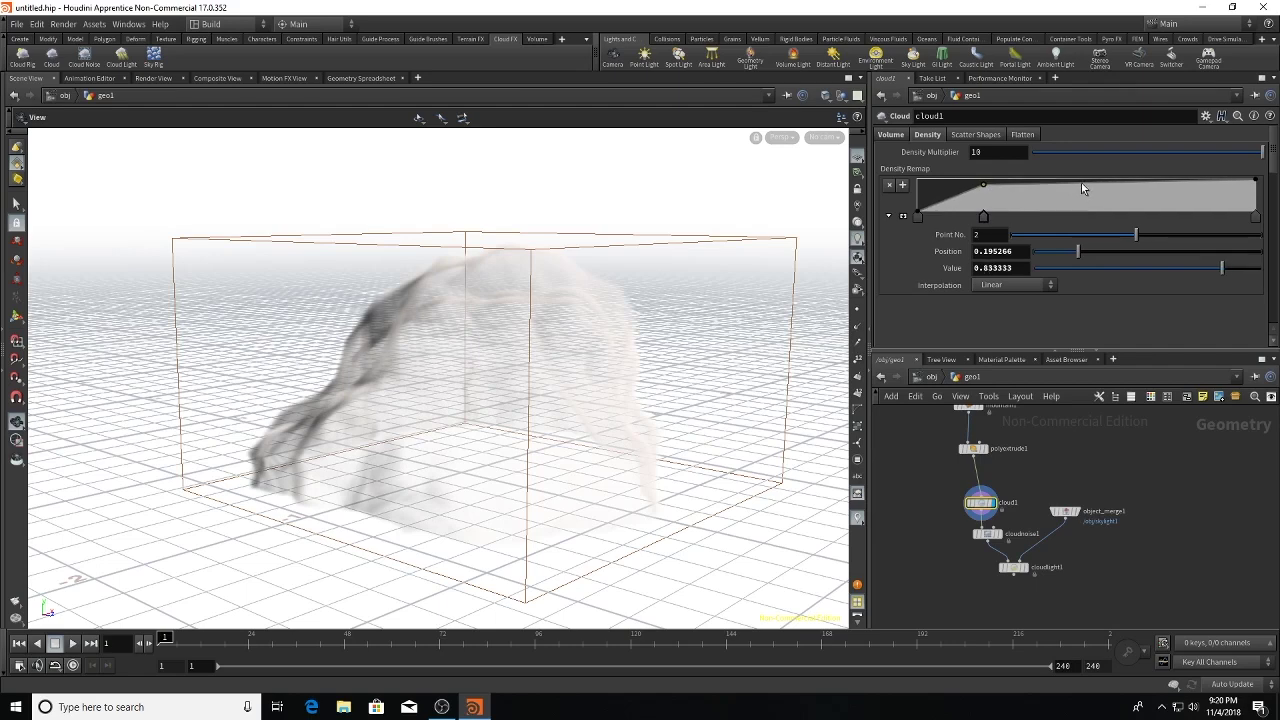
left_click_drag(1081, 182, 1085, 191)
left_click_drag(952, 204, 925, 180)
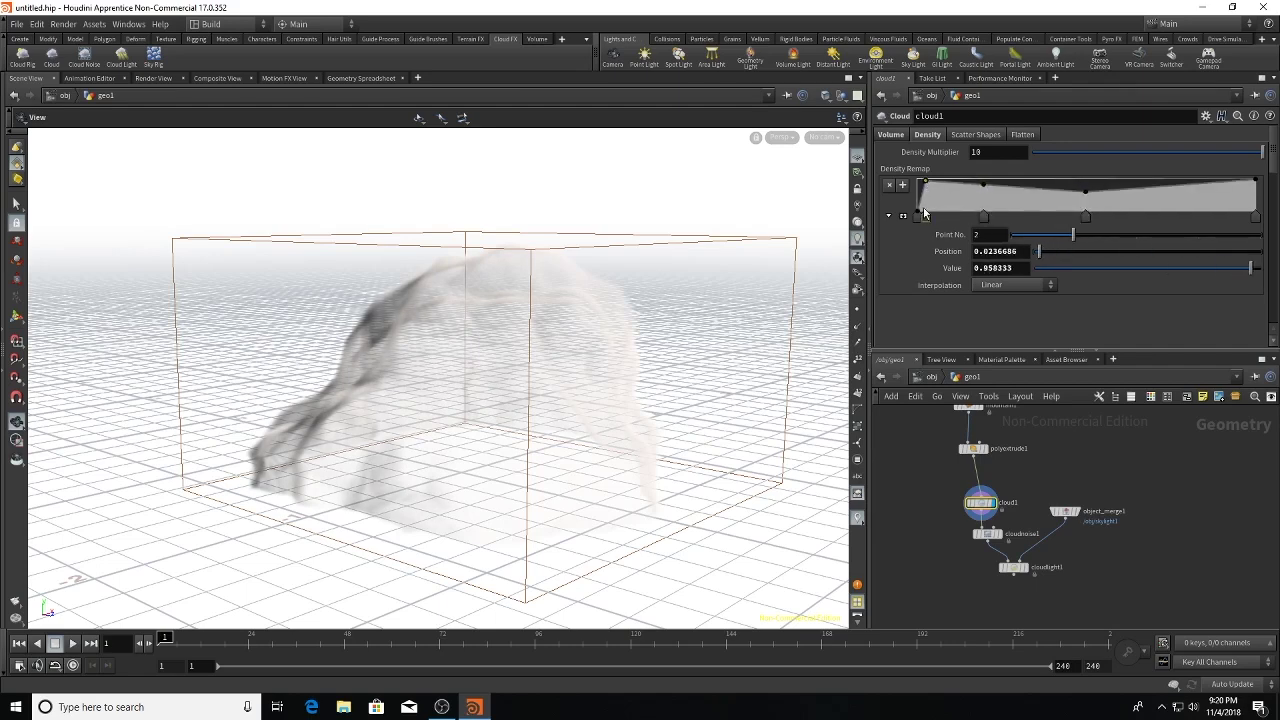
Step: Raise the Density Remap ramp's first point to value 1 and add a point near position 0.77 with value about 0.42
left_click(917, 212)
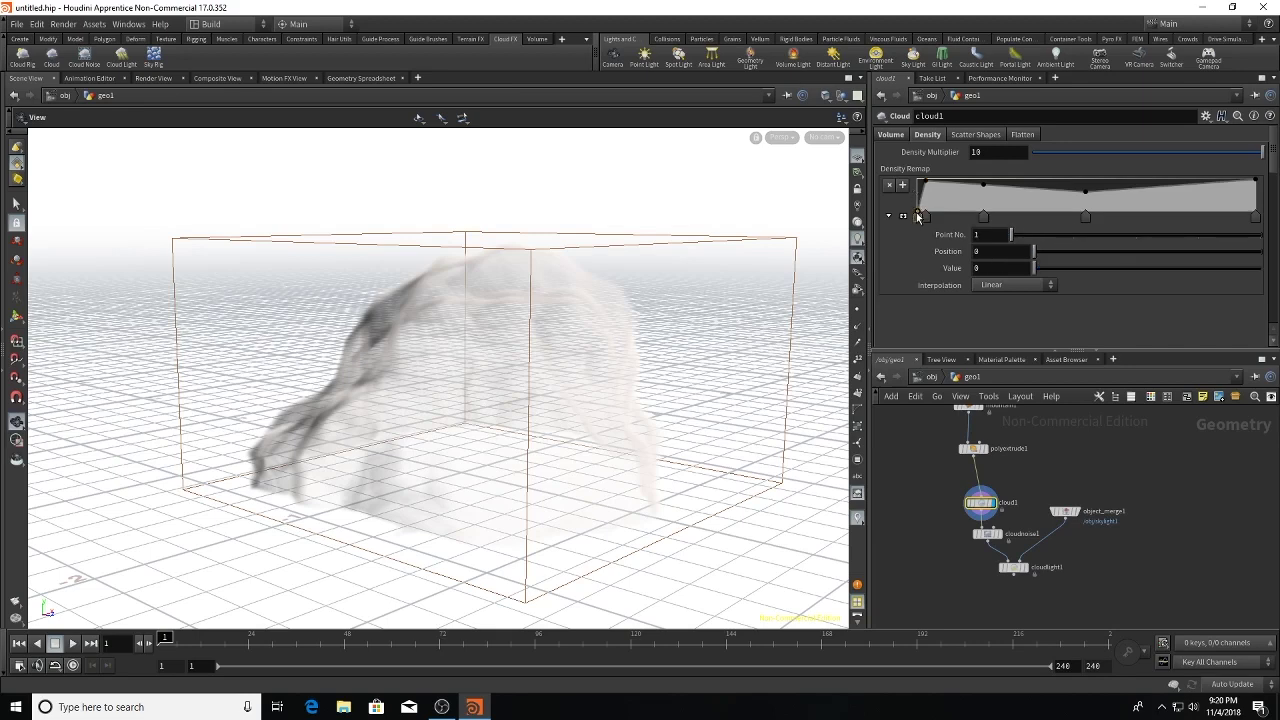
left_click_drag(916, 212, 913, 180)
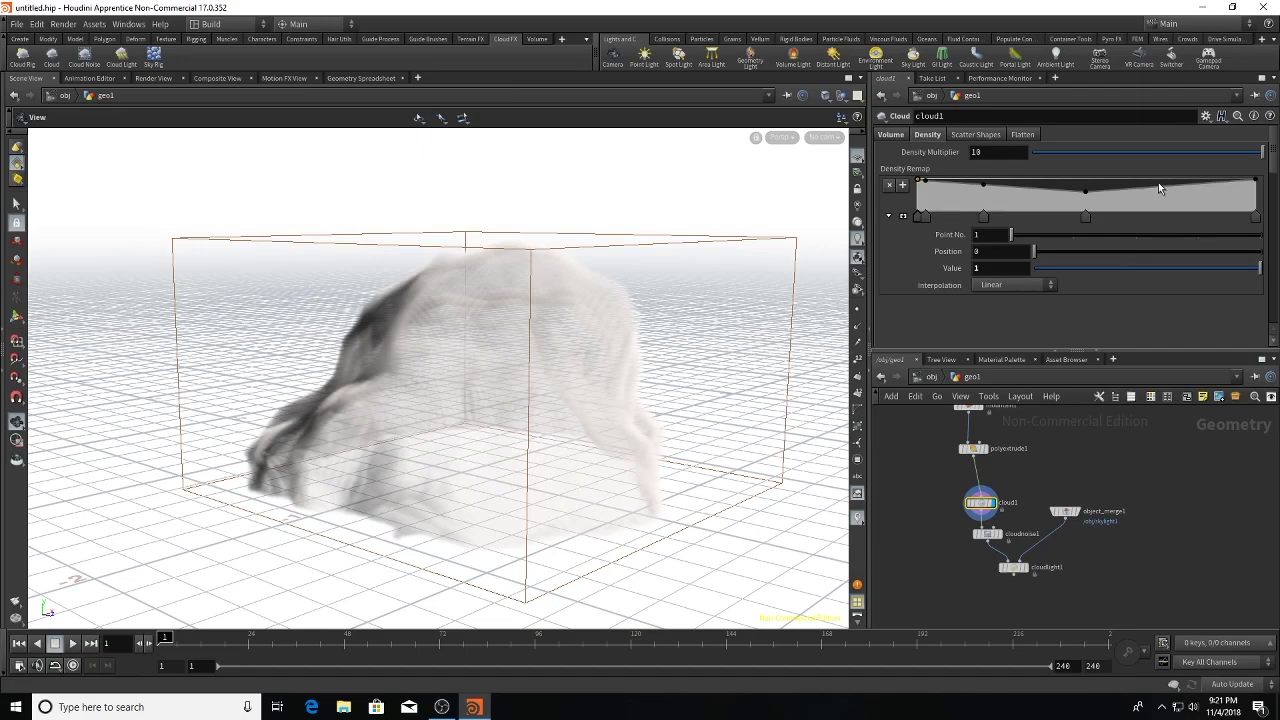
mouse_move(1158, 187)
left_mouse_down()
mouse_move(1184, 206)
mouse_move(1176, 197)
left_mouse_up()
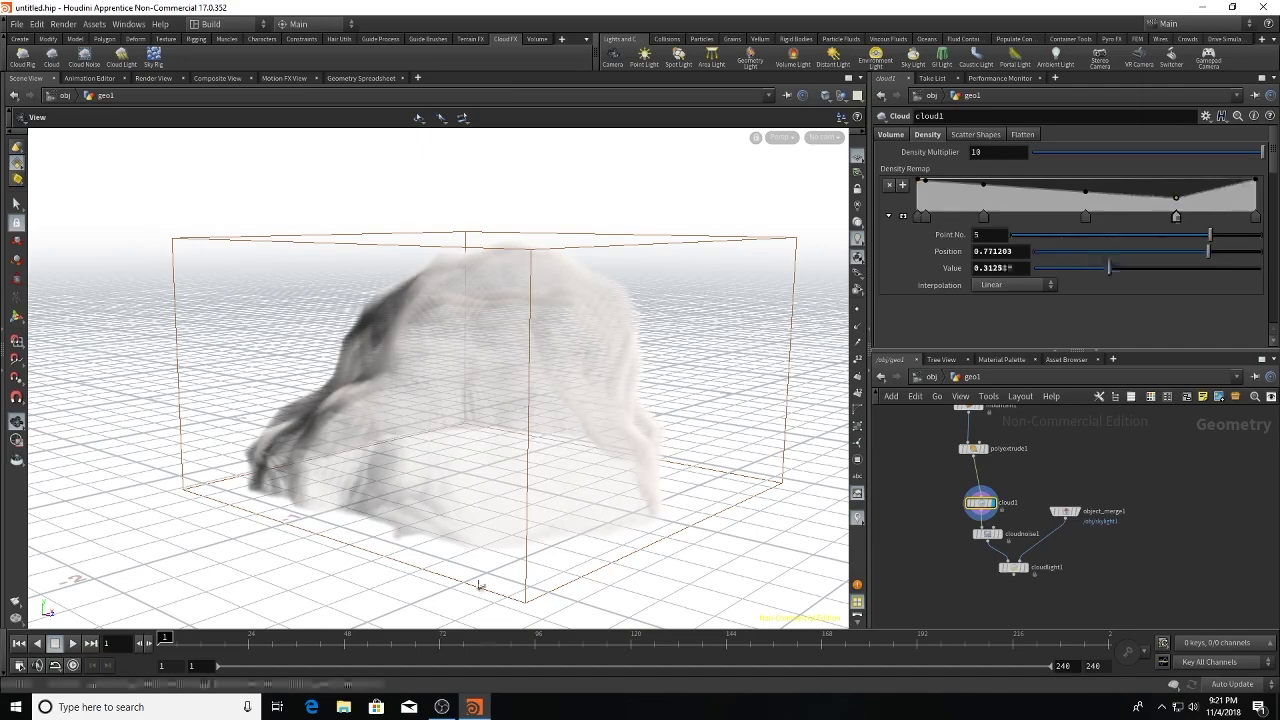
Step: Inspect the denser cloud from another angle, and select and display the Cloud Noise node
left_click_drag(563, 550, 1101, 598)
key("super")
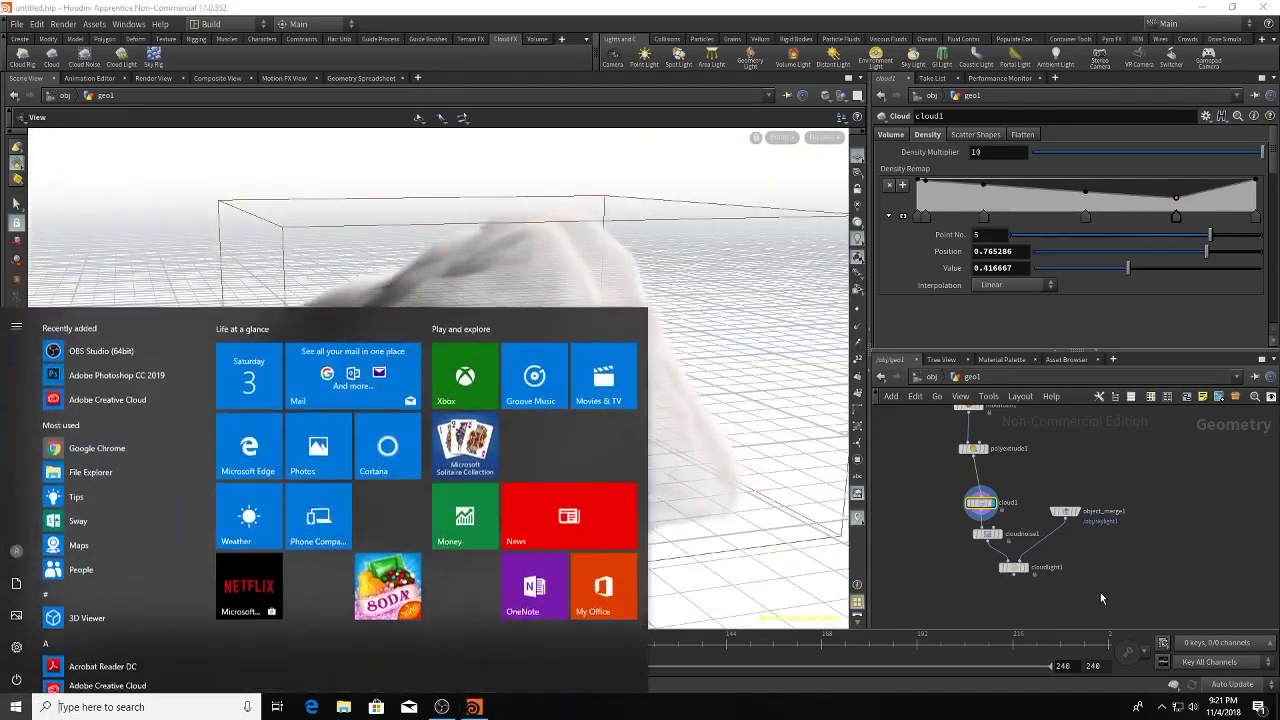
key("super")
scroll(989, 534, "up", 3)
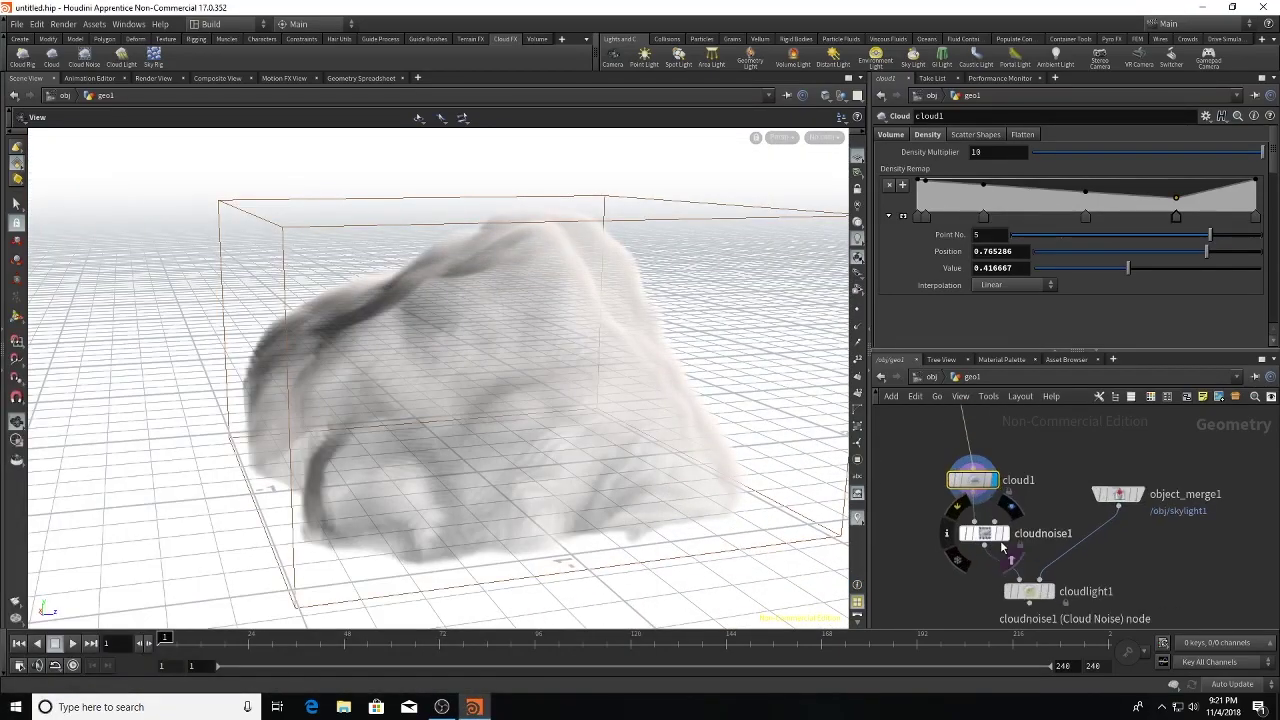
left_click(1005, 543)
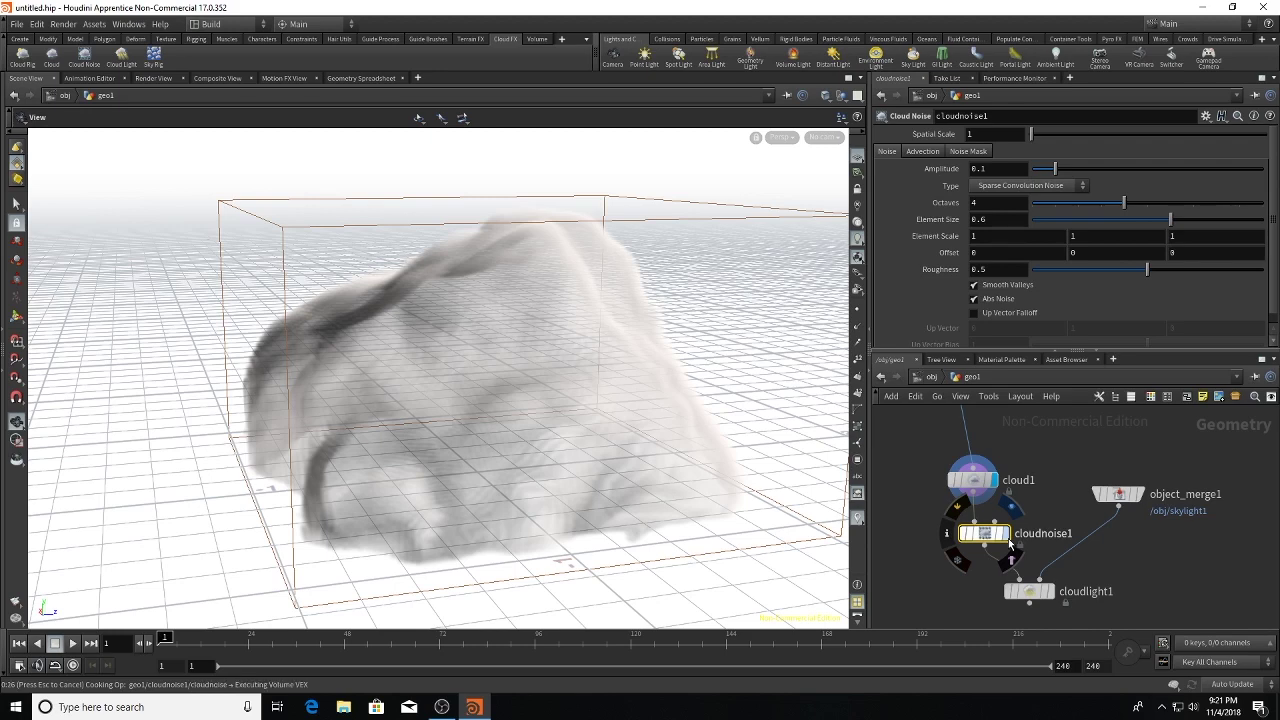
Step: Cancel the Cloud Noise cook, display the Cloud node again and set its Uniform Sampling Divs to 200
key("Escape")
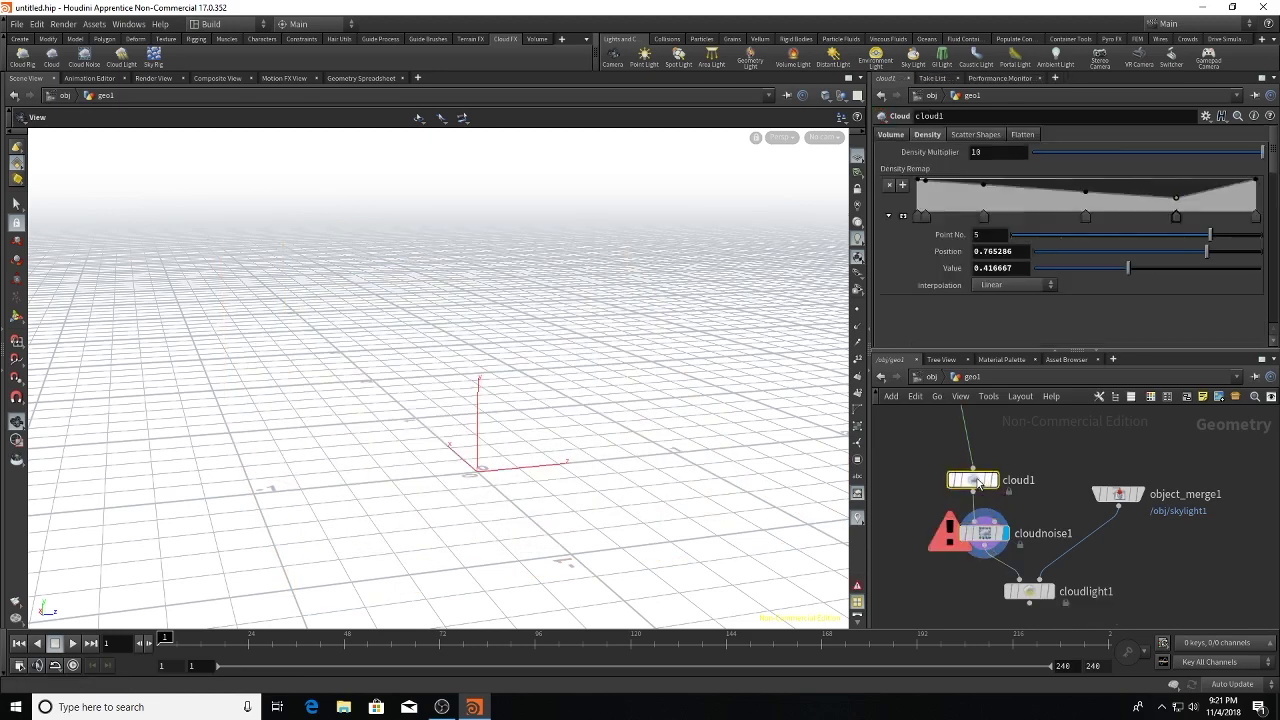
left_click(995, 483)
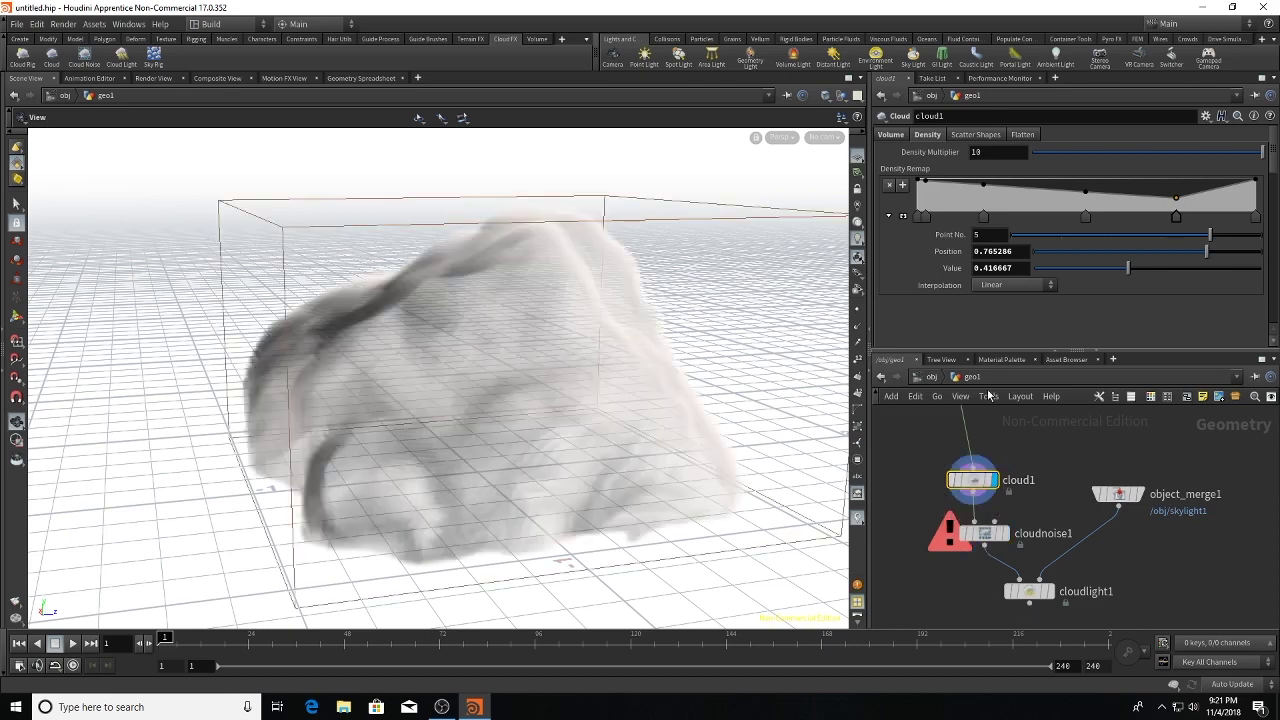
left_click(891, 136)
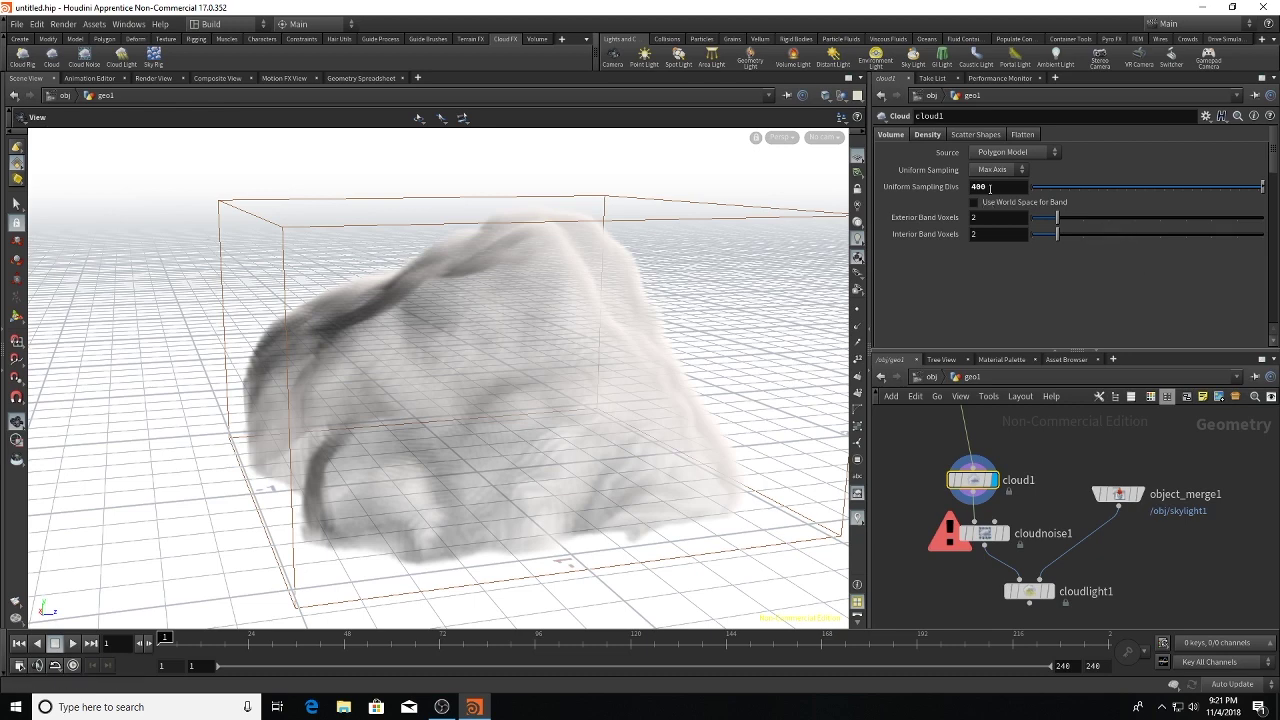
left_click_drag(986, 187, 962, 189)
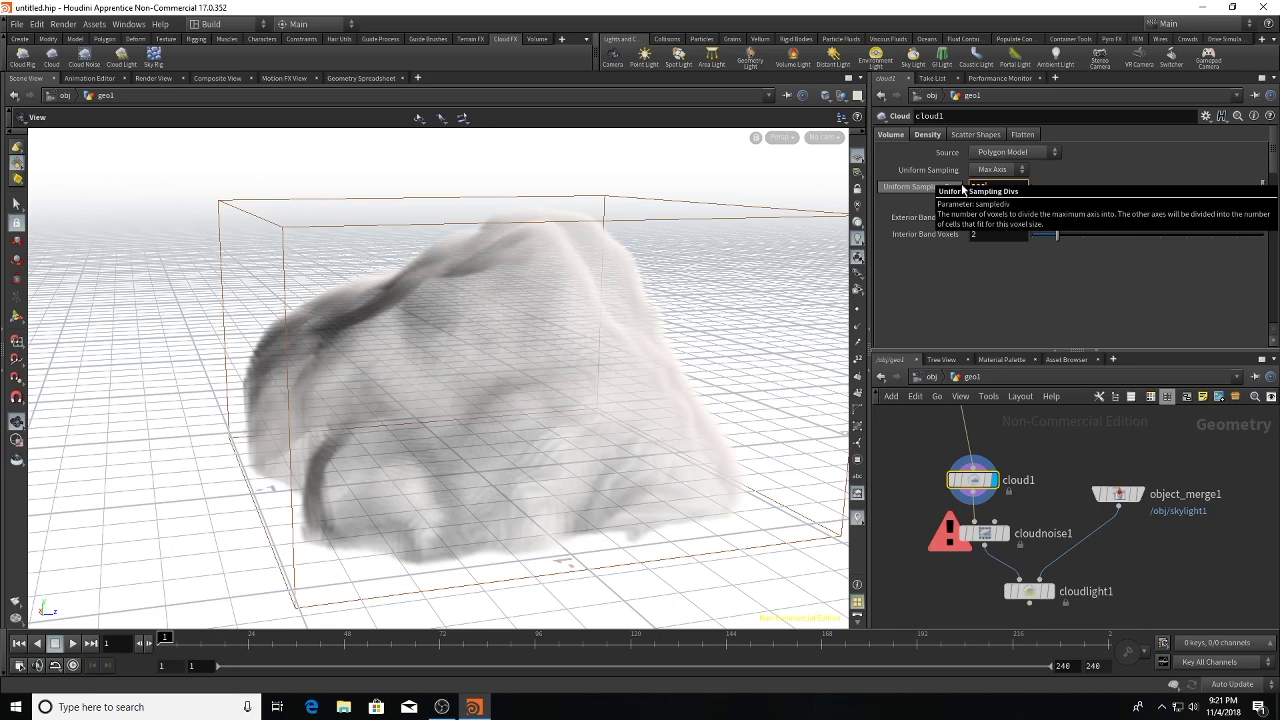
type("200")
key("Return")
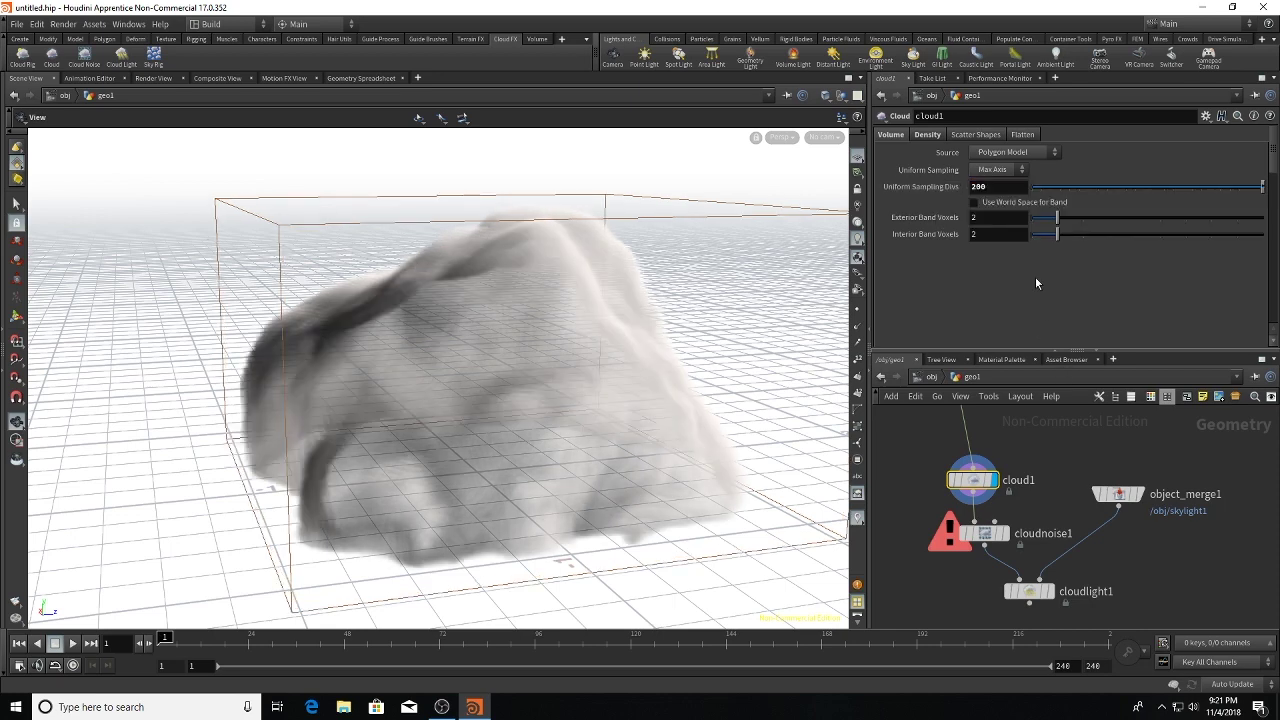
Step: Toggle real-time playback and advance the displayed result to the Cloud Noise node and on to the Cloud Light node
mouse_move(1014, 541)
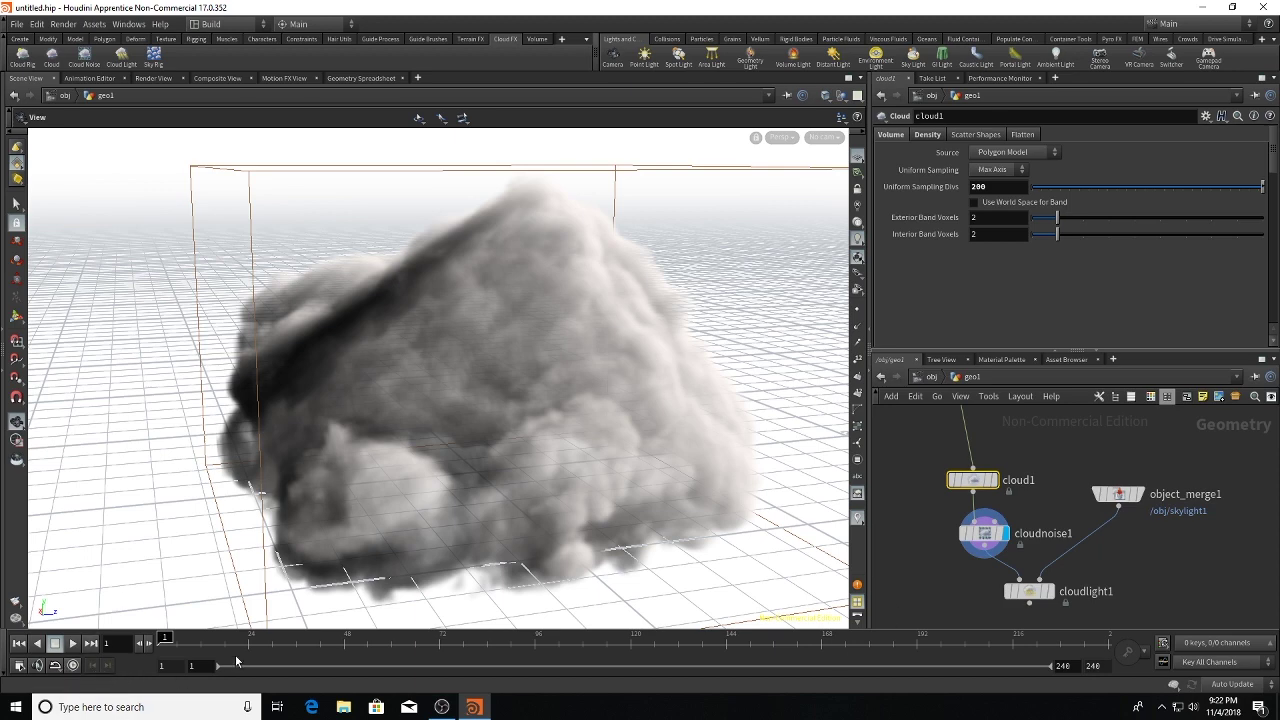
left_click(70, 668)
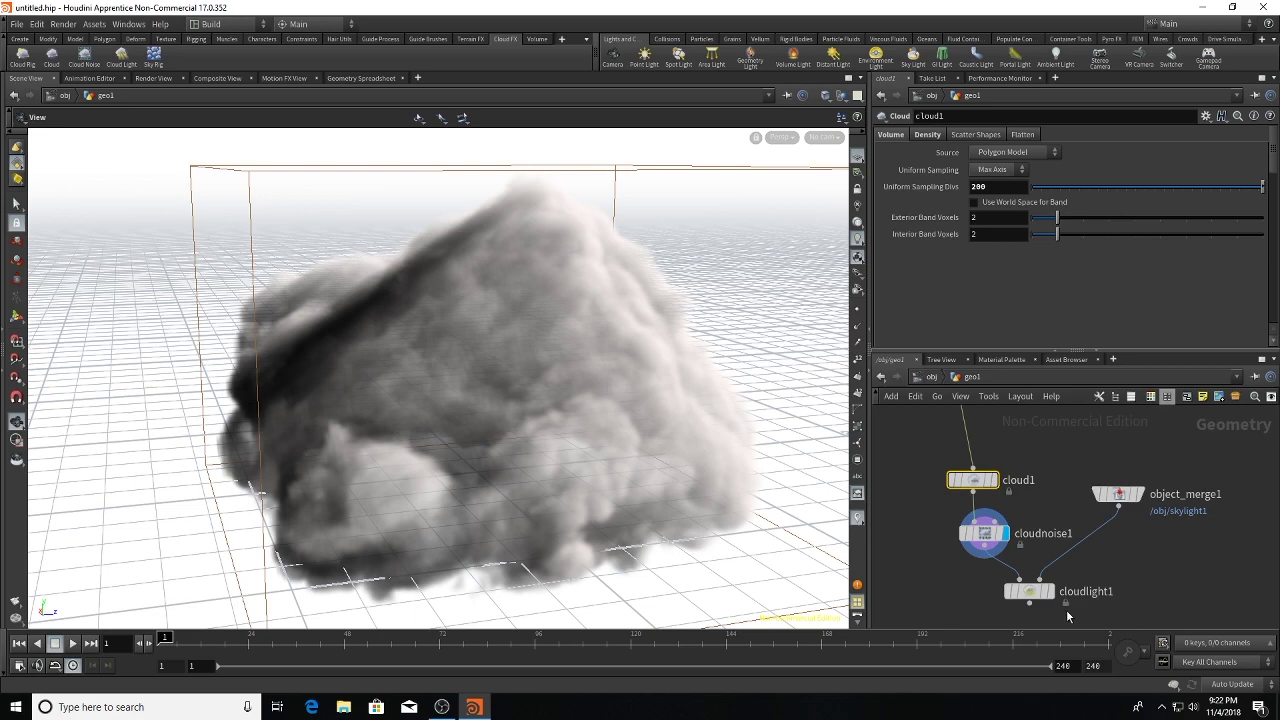
left_click(1050, 591)
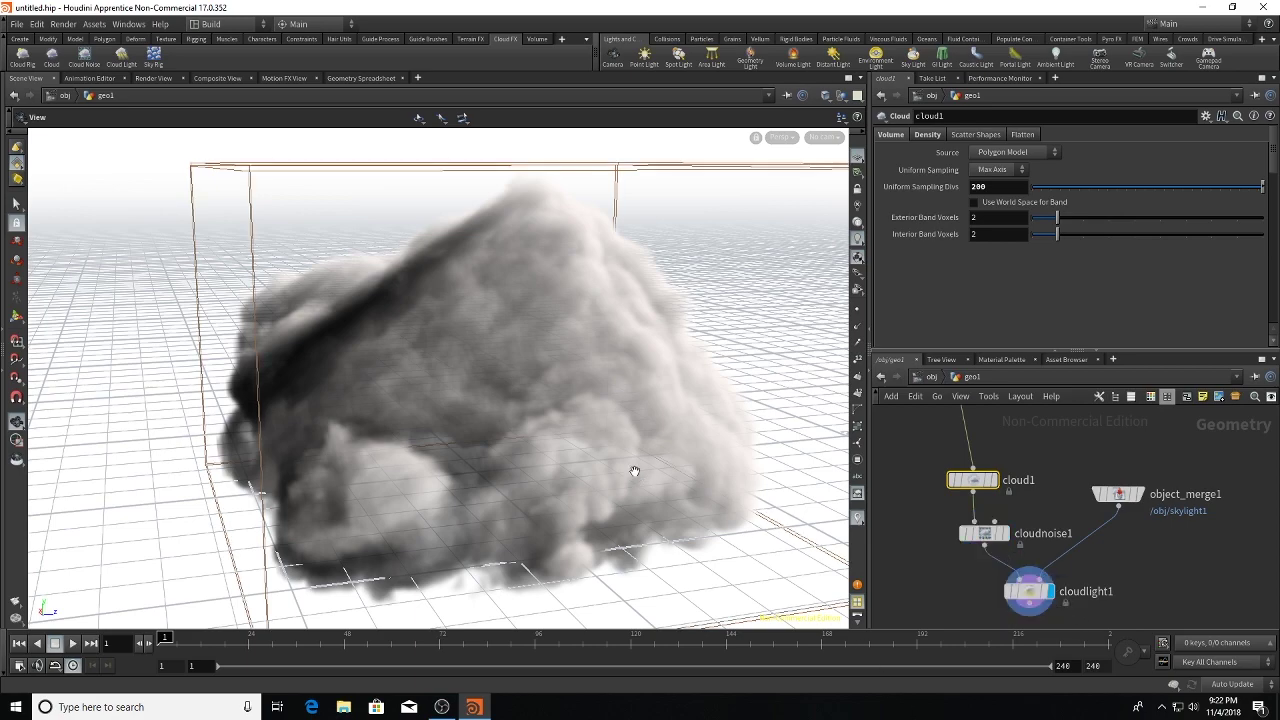
Step: Frame the lit cloud close up from a new angle and render it in the render view
key("super")
key("super")
left_click_drag(720, 486, 637, 392)
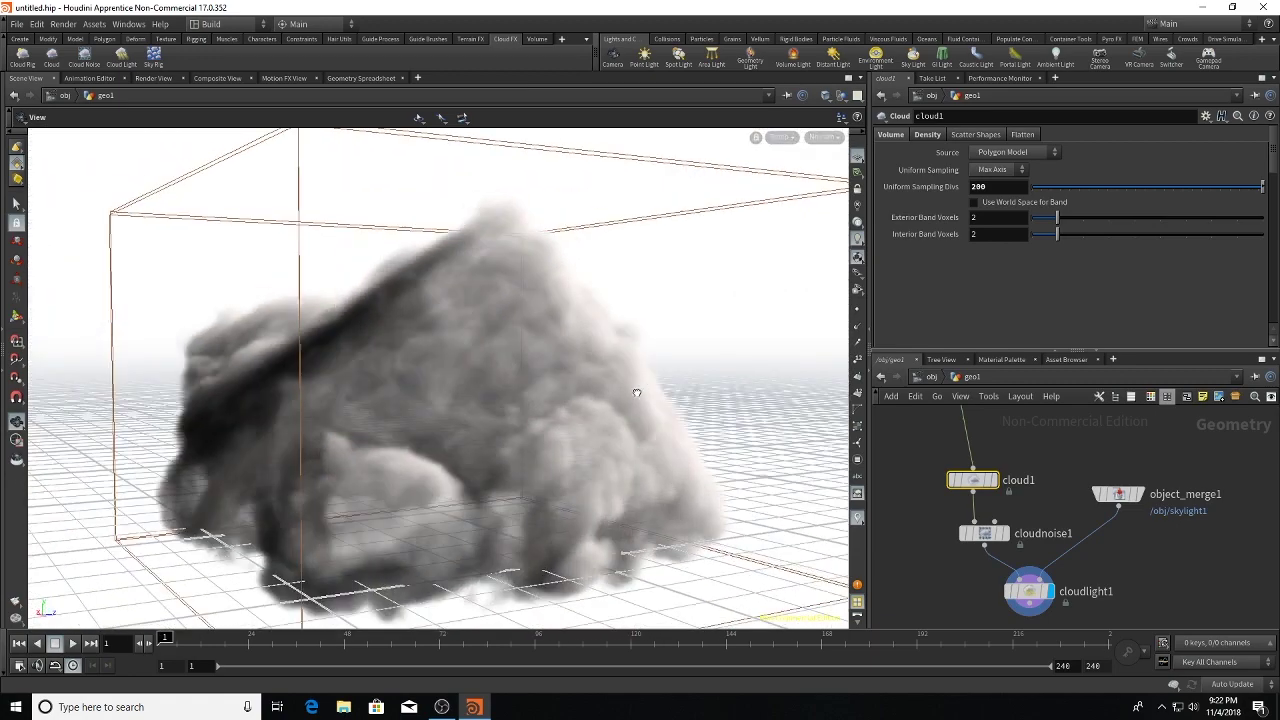
left_click_drag(631, 309, 391, 303)
left_click(153, 78)
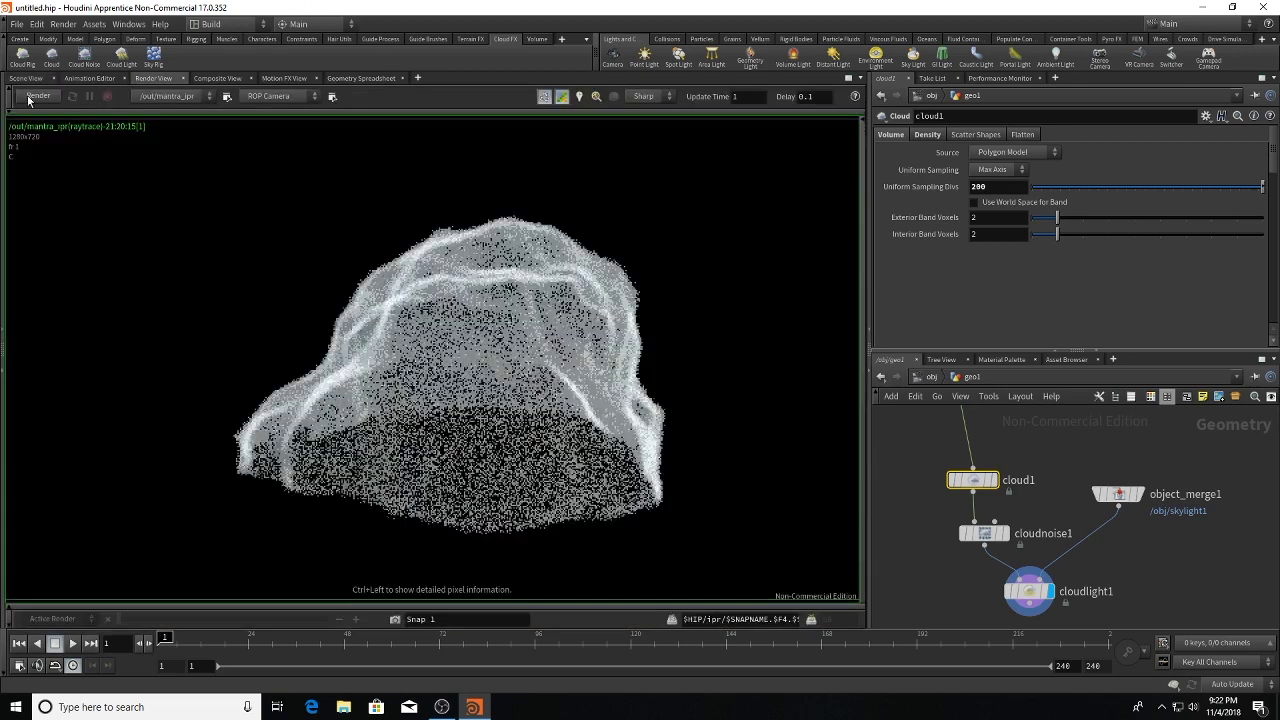
left_click(35, 96)
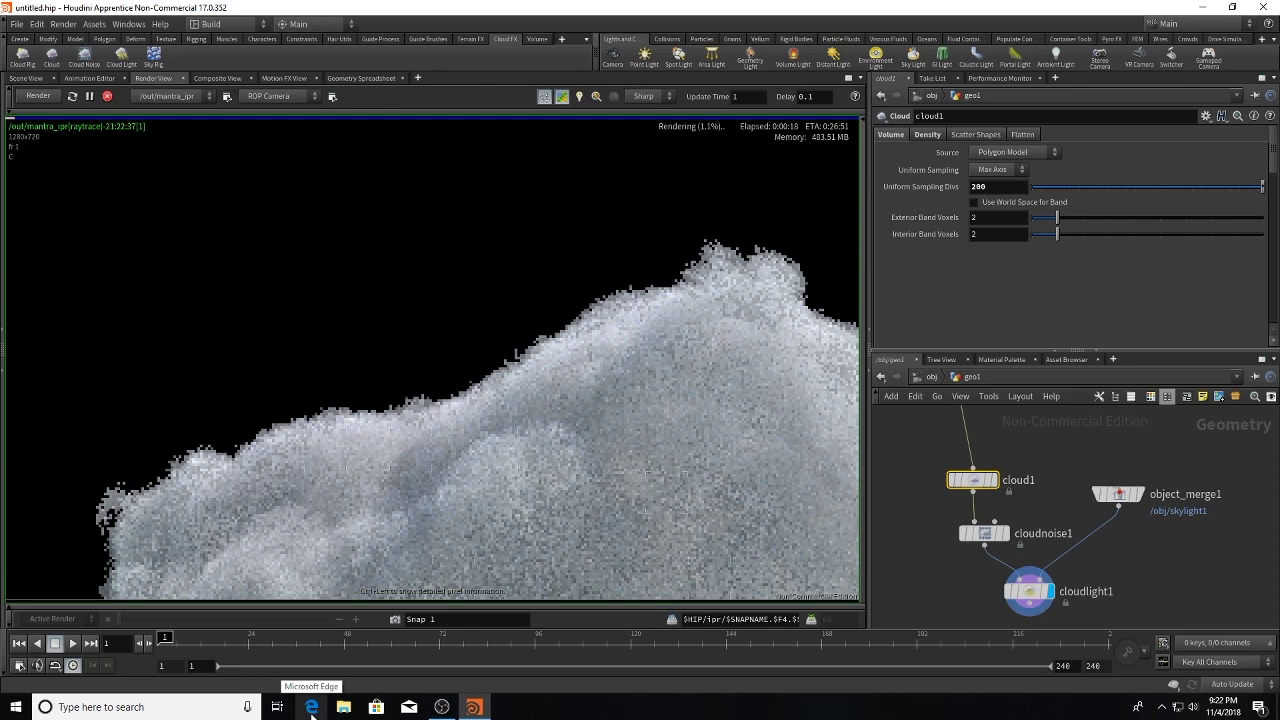
Step: Return to the scene view and select the Cloud Noise node to review its noise parameters
left_click(27, 78)
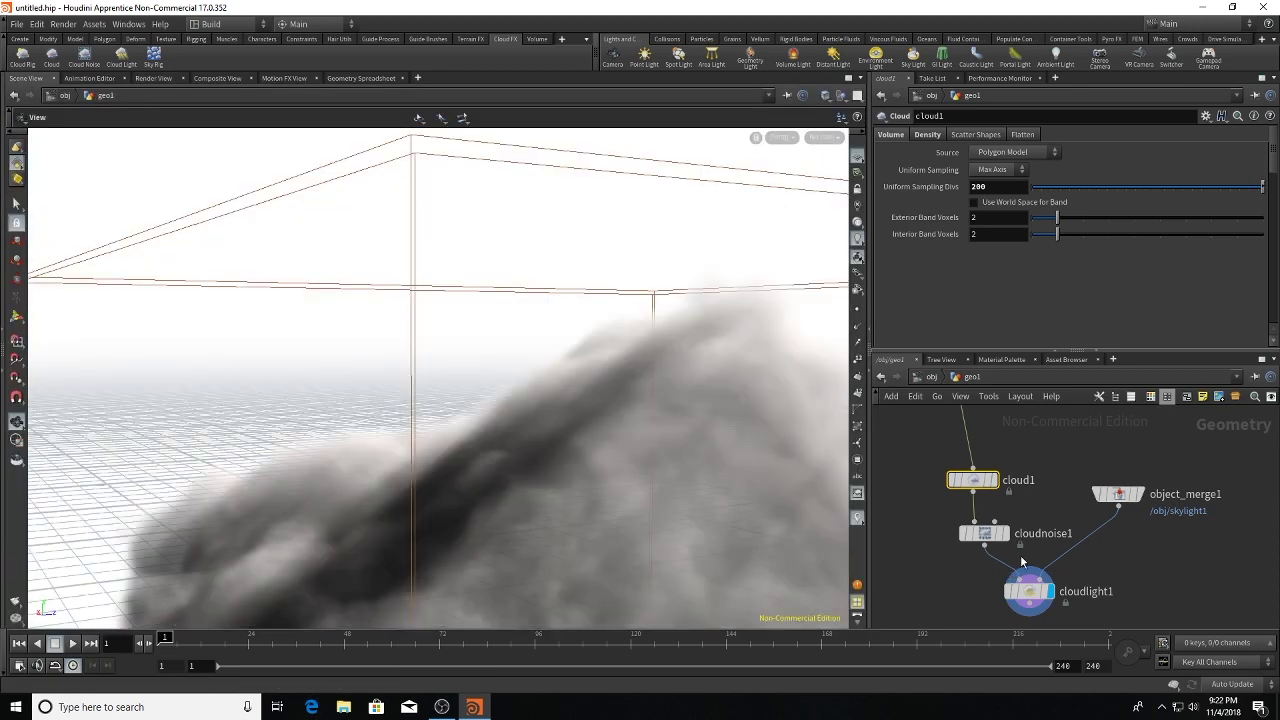
scroll(1022, 563, "down", 5)
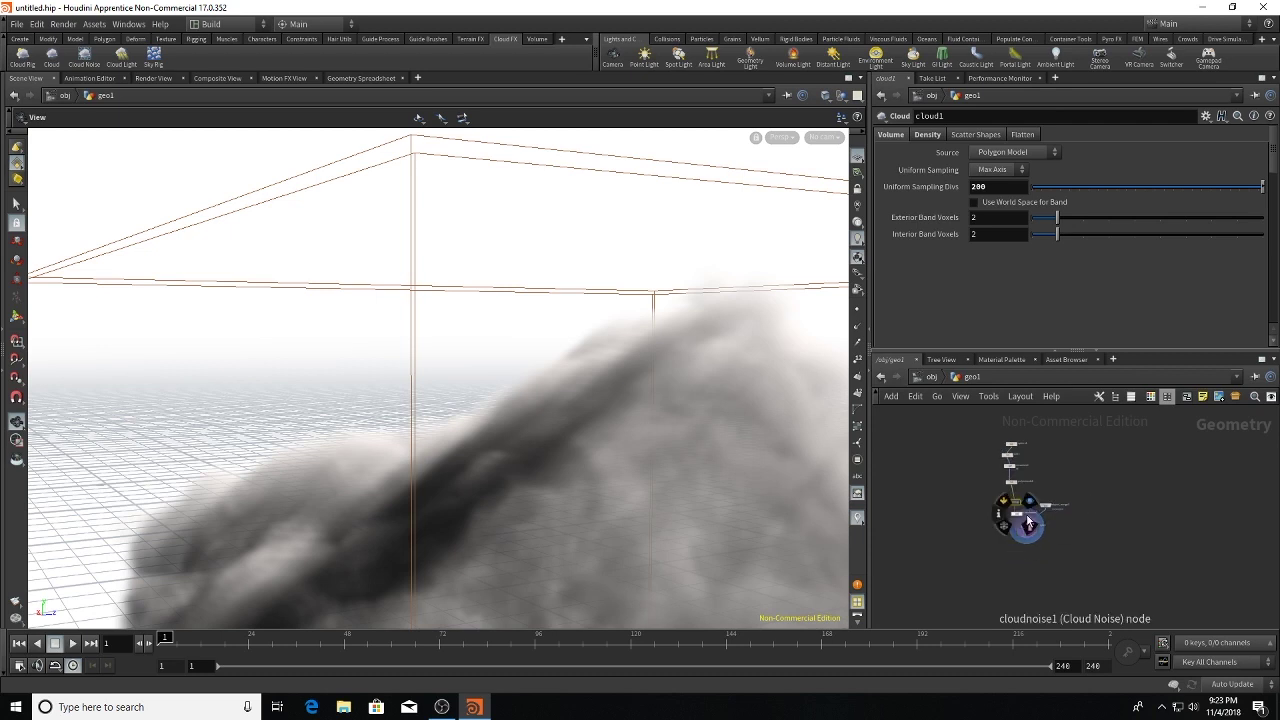
right_click(1027, 516)
left_click(1086, 511)
left_click(1258, 397)
scroll(1003, 518, "up", 2)
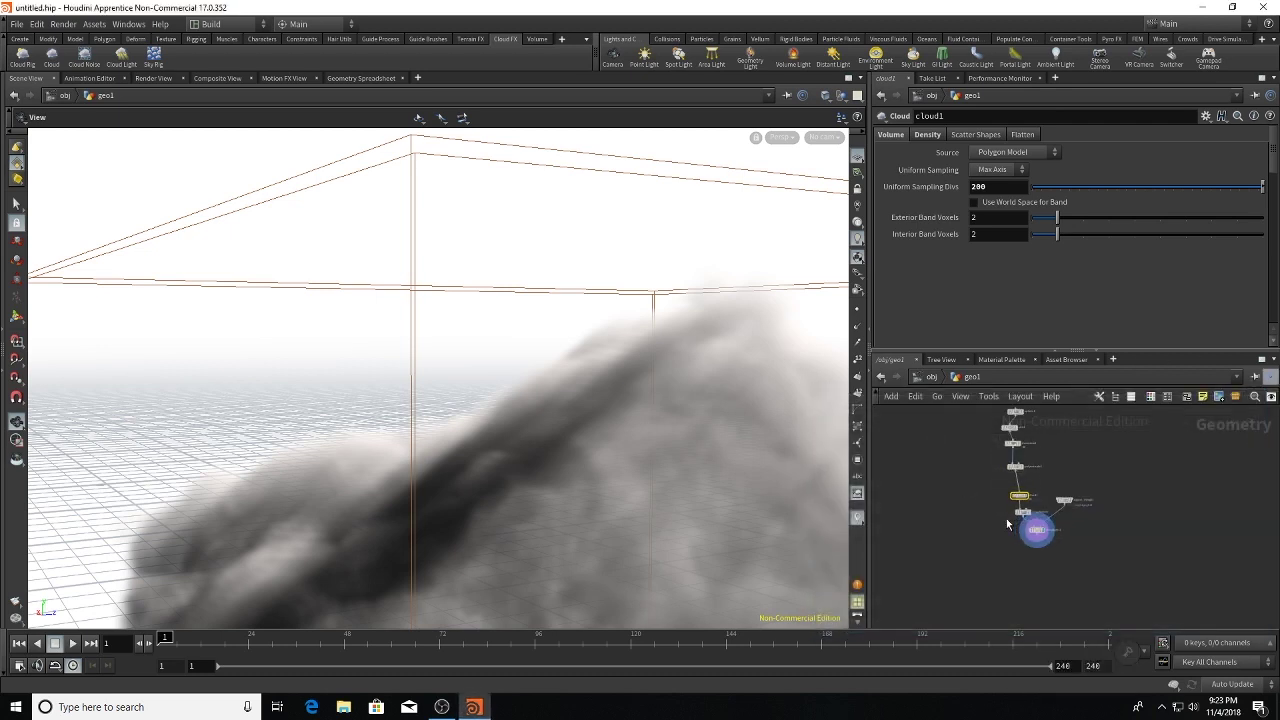
scroll(1007, 523, "up", 3)
left_click(1033, 518)
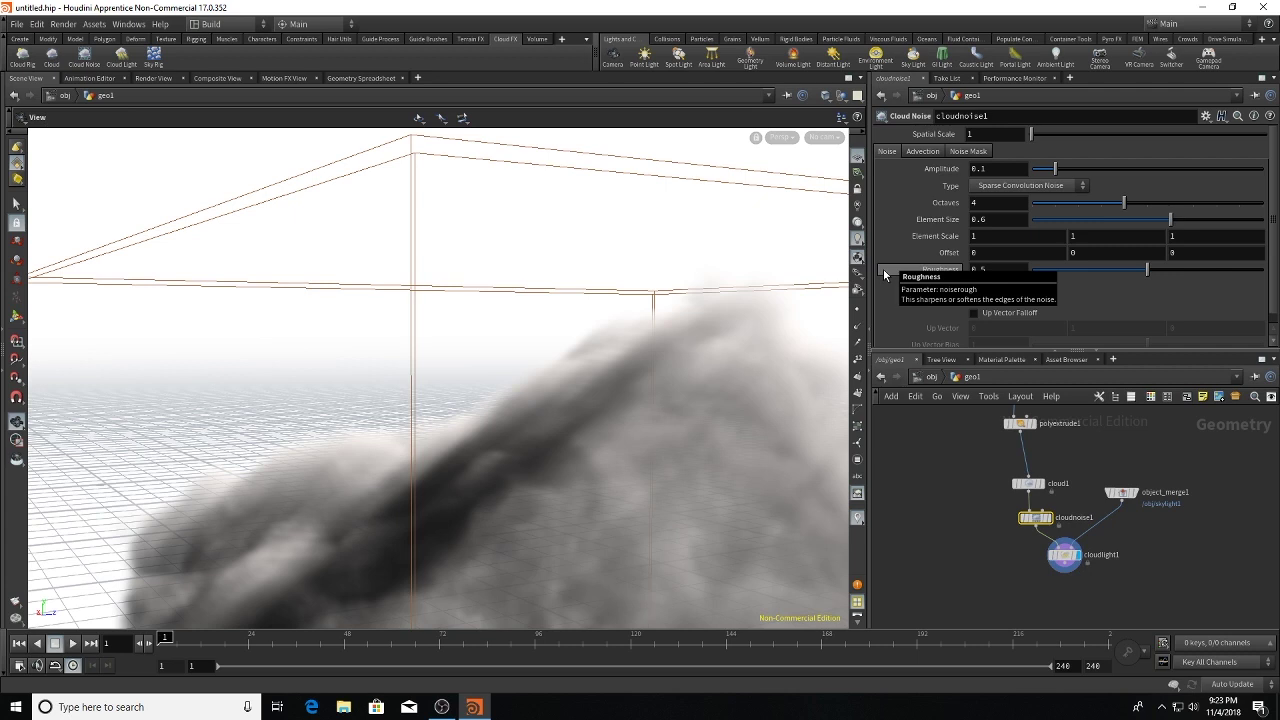
right_click(940, 203)
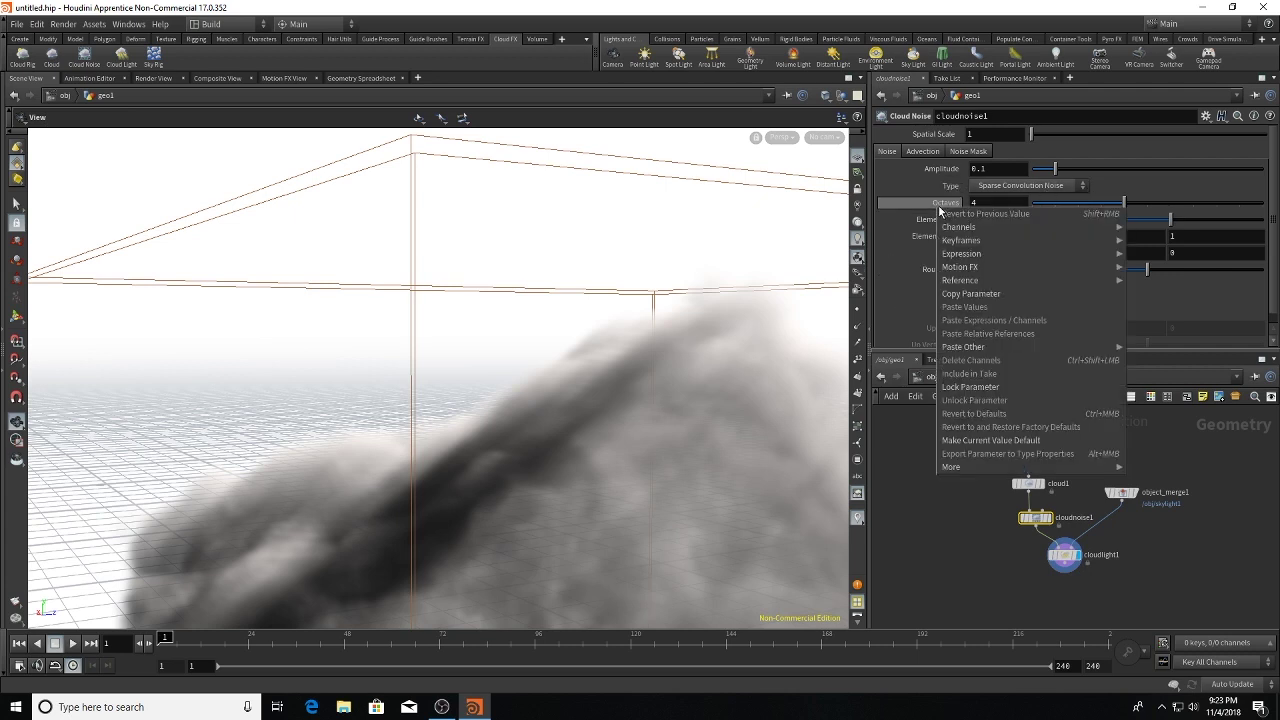
mouse_move(965, 241)
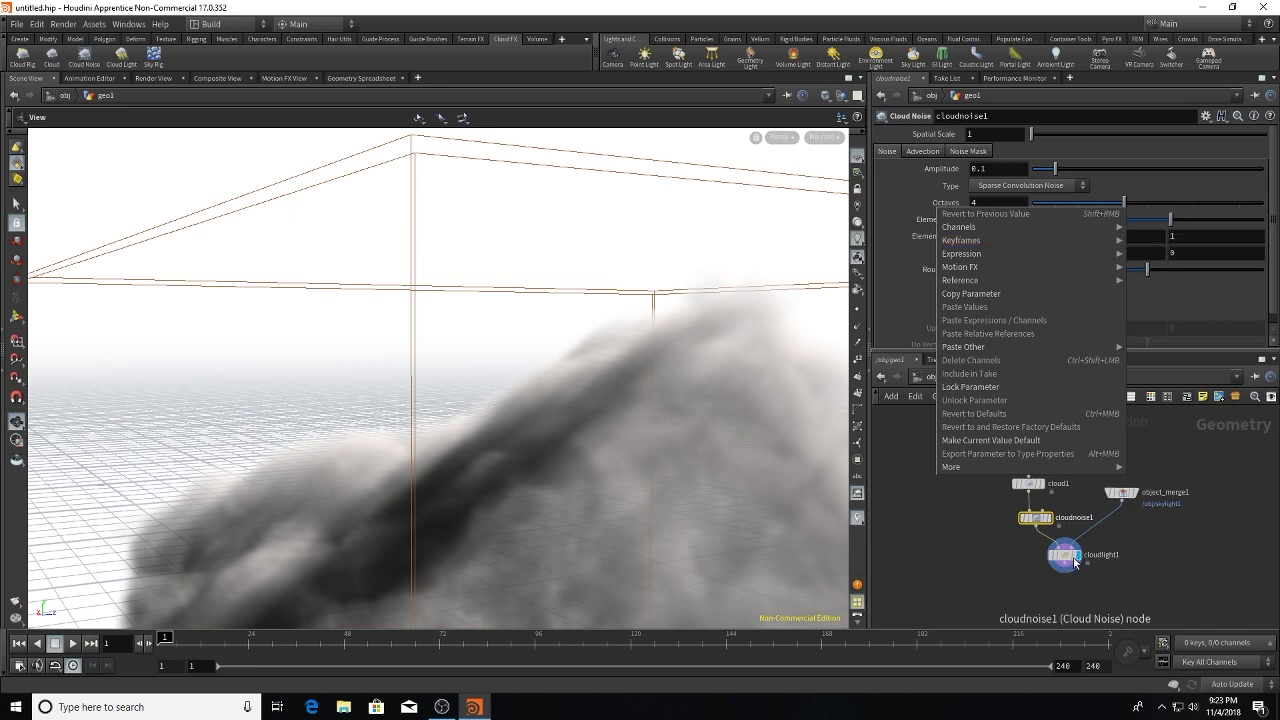
left_click(961, 530)
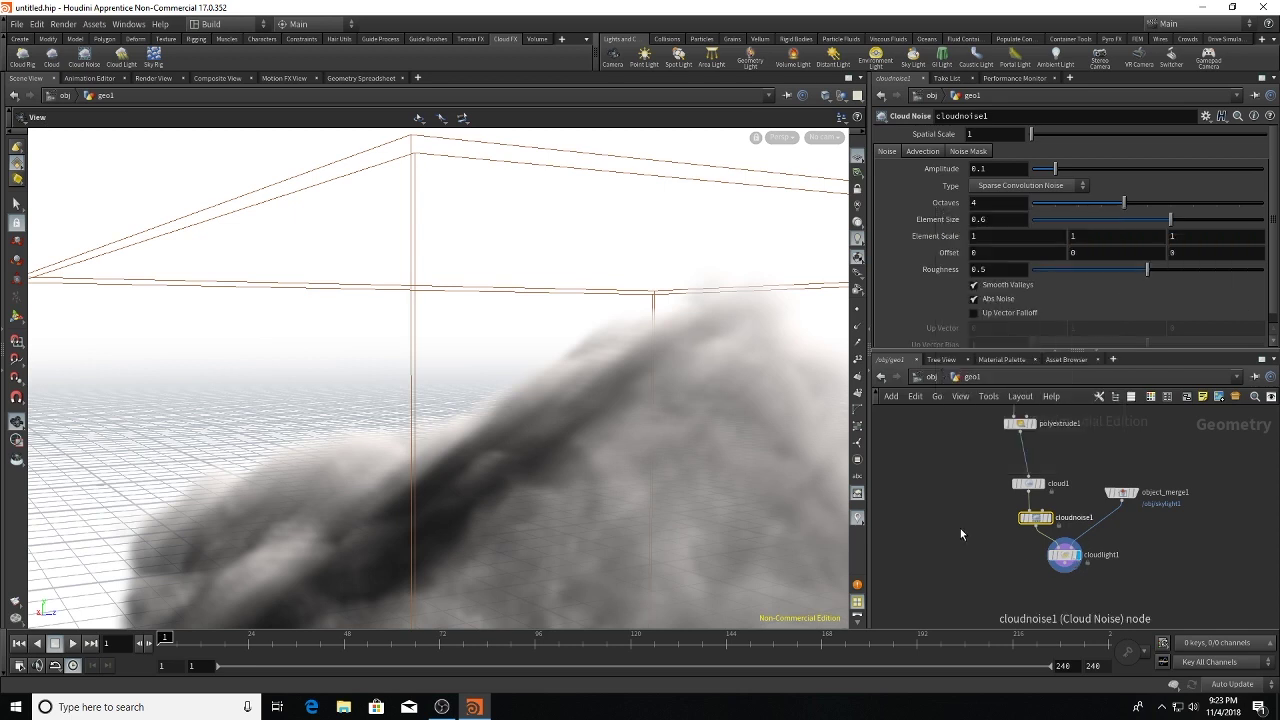
Step: Go up to the object level and inspect the cloud's shape and shading from several sides and from above
left_click(917, 381)
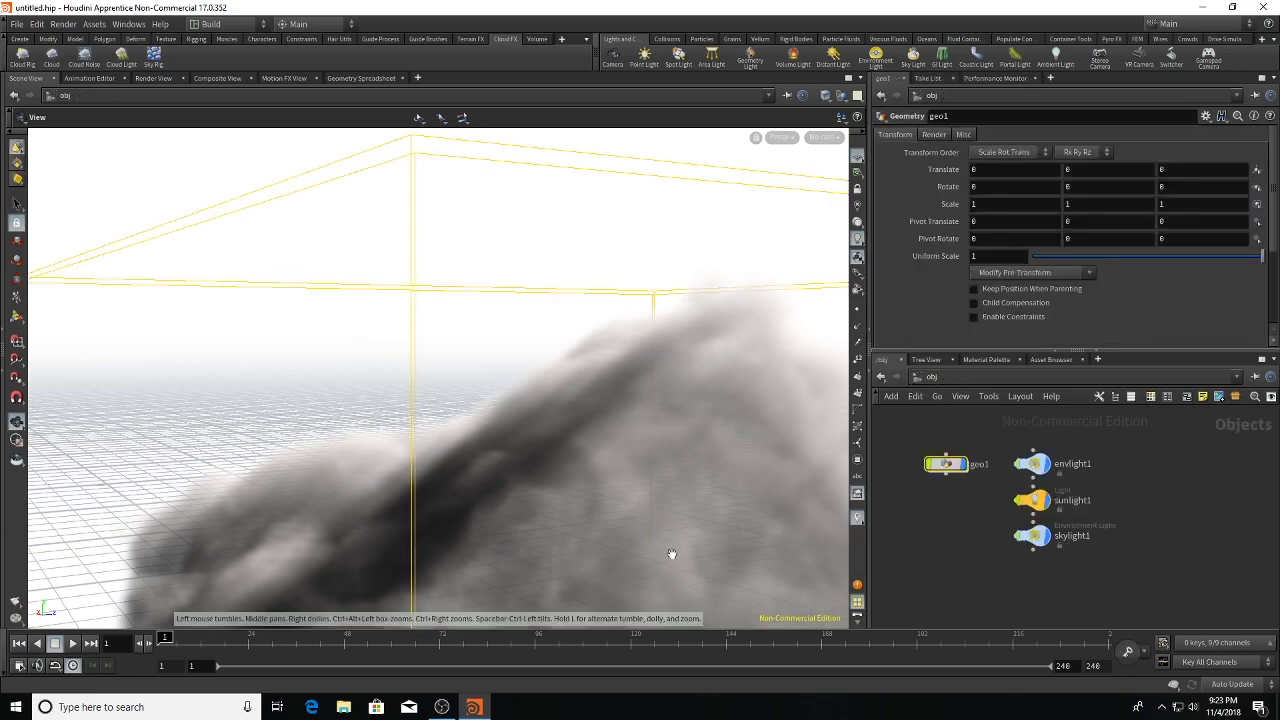
right_click_drag(644, 550, 340, 508)
right_click_drag(726, 497, 592, 486)
middle_click_drag(650, 482, 556, 288)
middle_click_drag(806, 400, 614, 383)
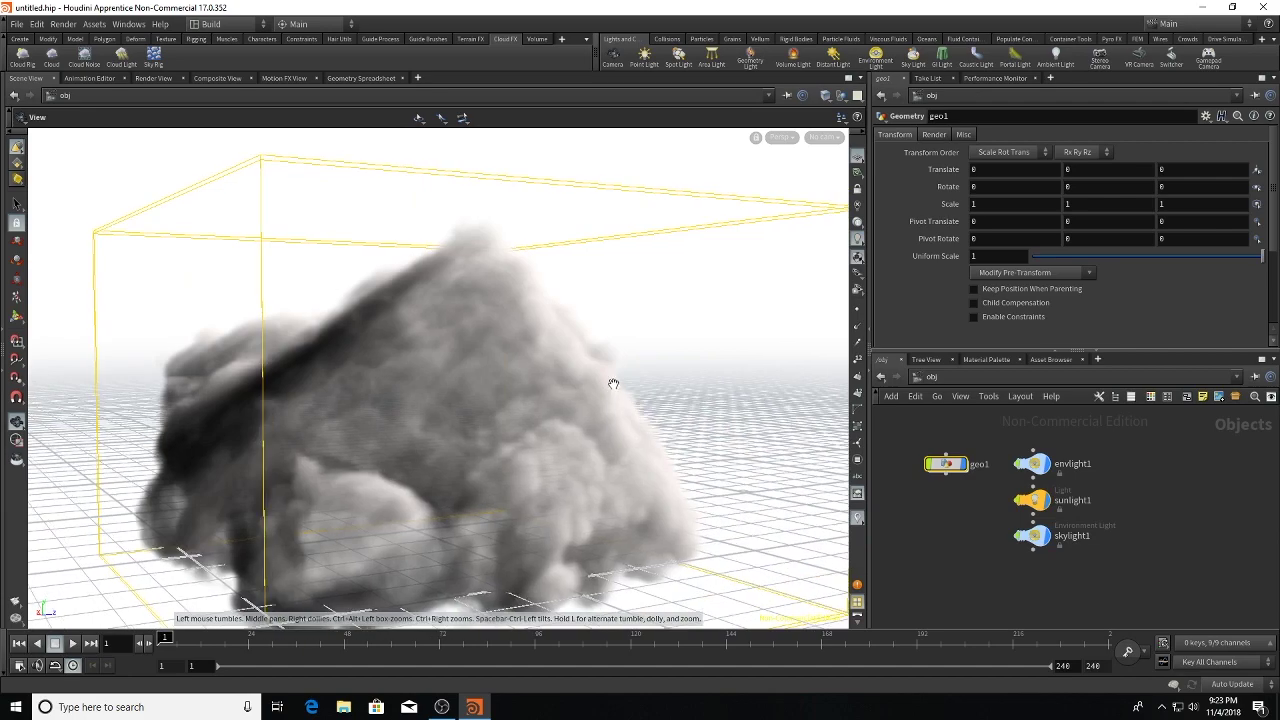
left_click_drag(638, 415, 713, 420)
right_click_drag(712, 420, 494, 471)
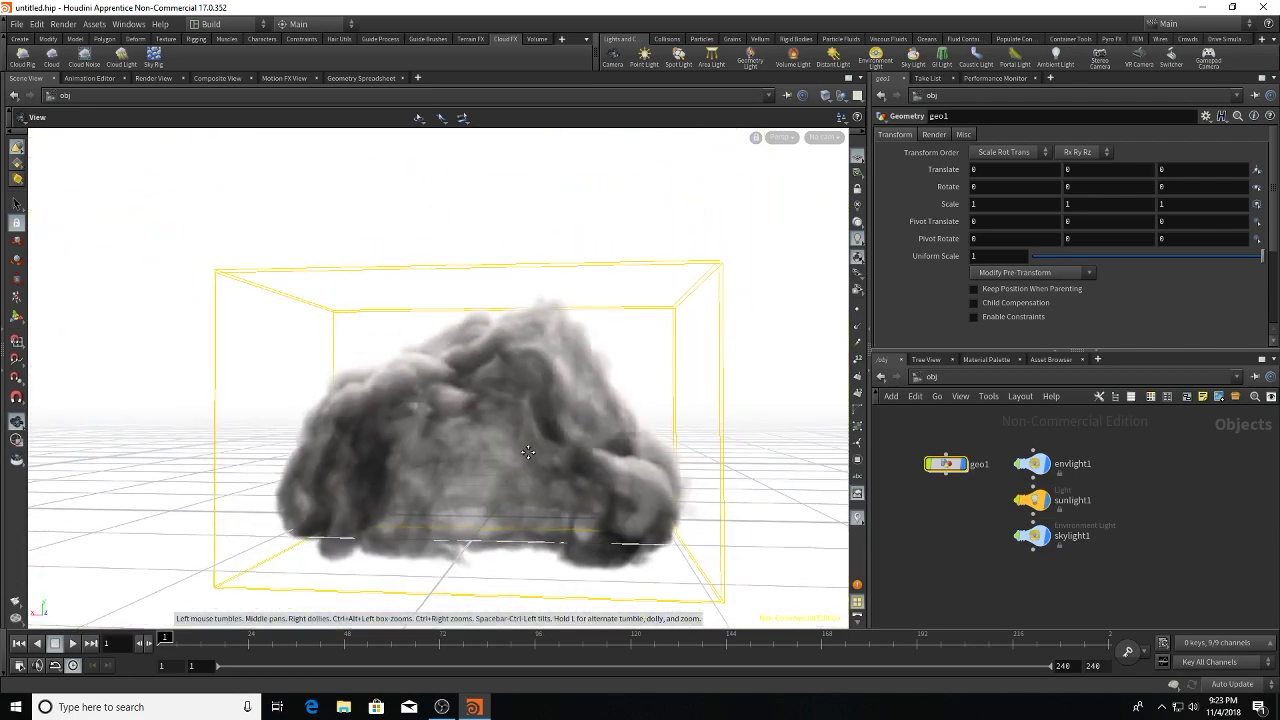
left_click_drag(497, 476, 692, 495)
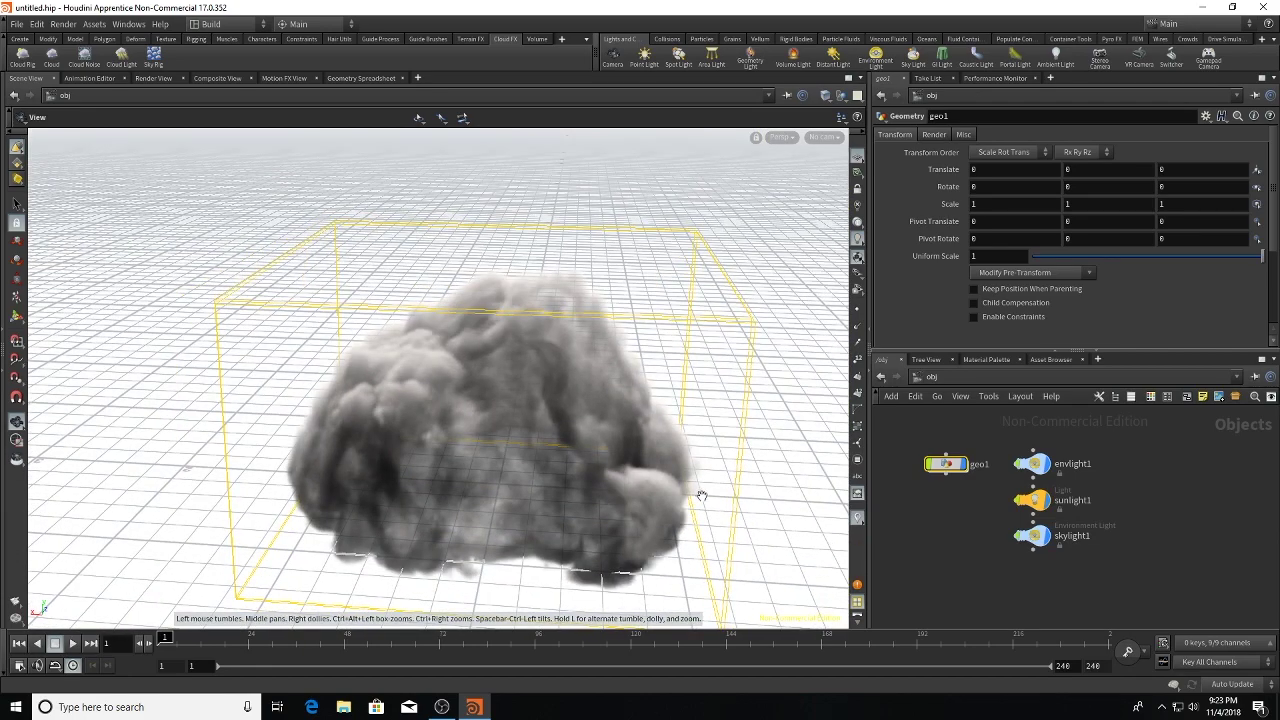